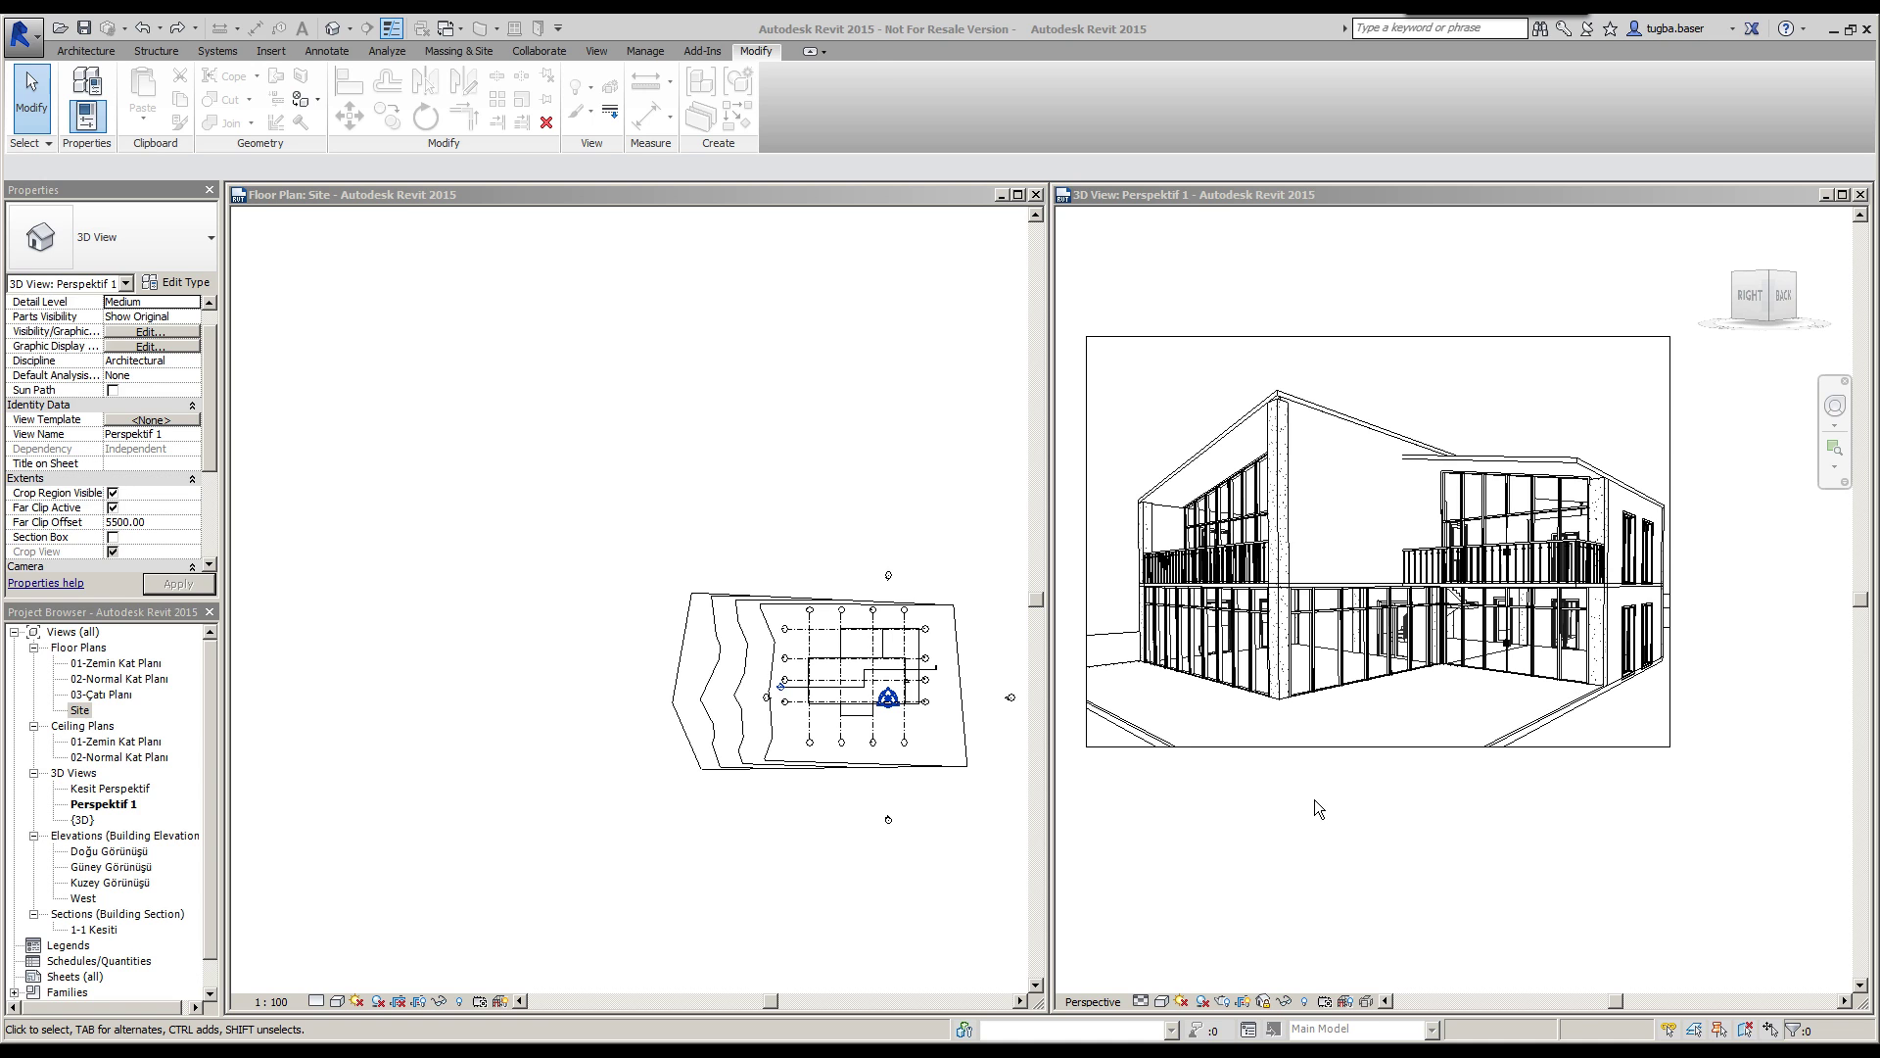
Step: Zoom the Perspektif 1 3D view in close on the ground-floor curtain wall
click(1387, 827)
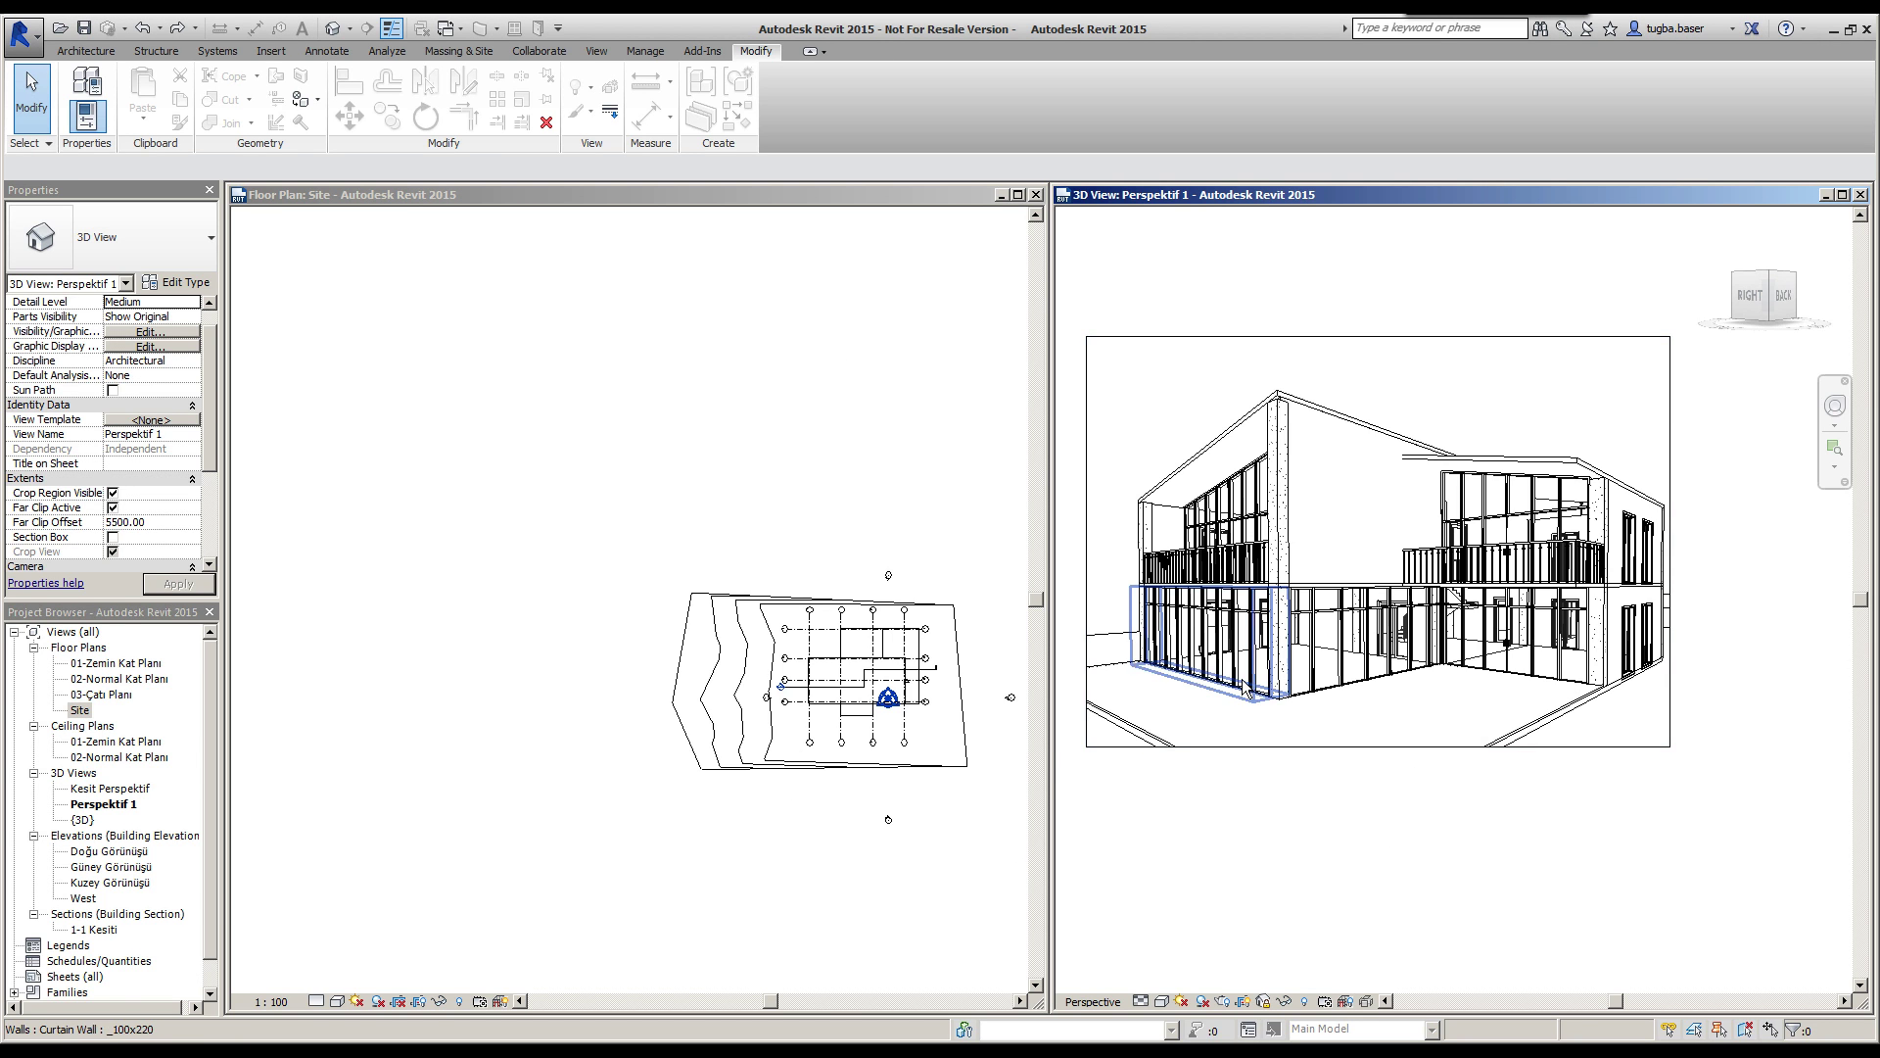
scroll(1189, 612, up, 2)
scroll(1189, 612, up, 2)
scroll(1189, 612, up, 2)
scroll(1189, 612, up, 2)
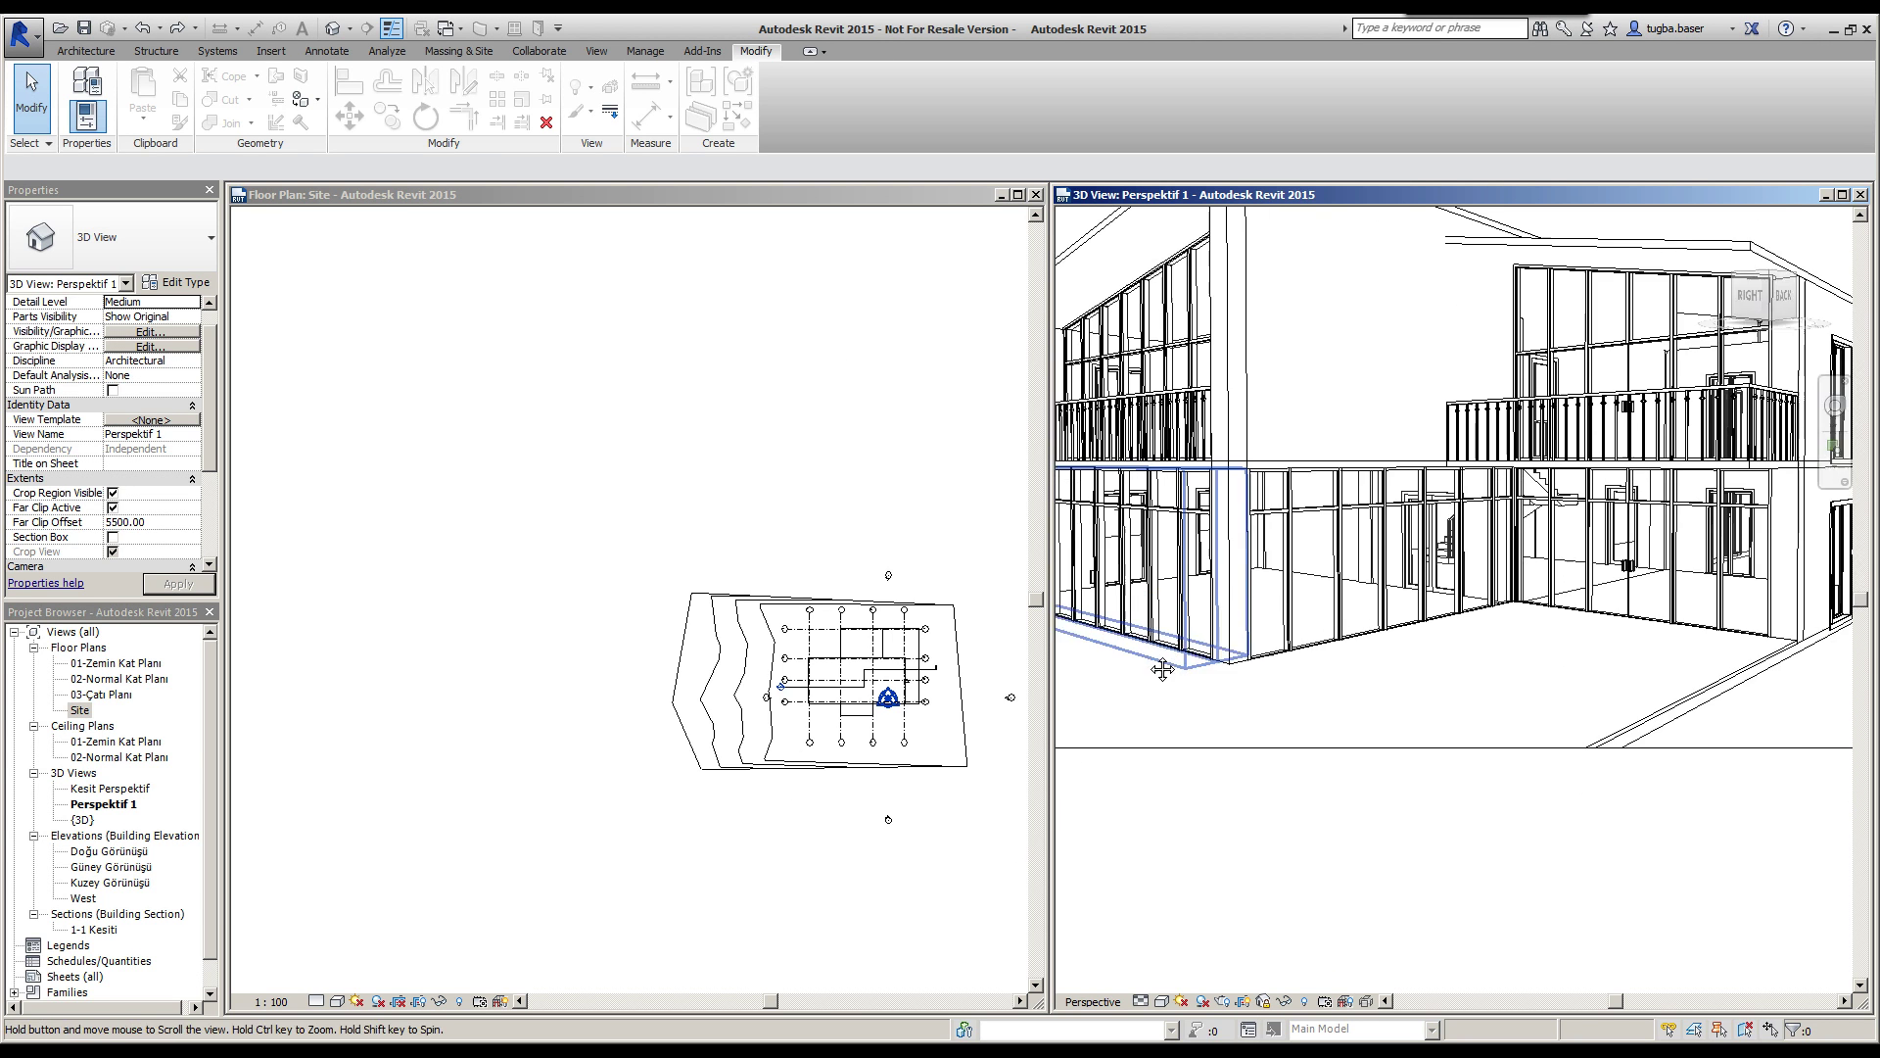
scroll(1189, 626, up, 2)
Step: Switch Perspektif 1 to the Realistic visual style and zoom toward the ground-floor glazing
click(1164, 1000)
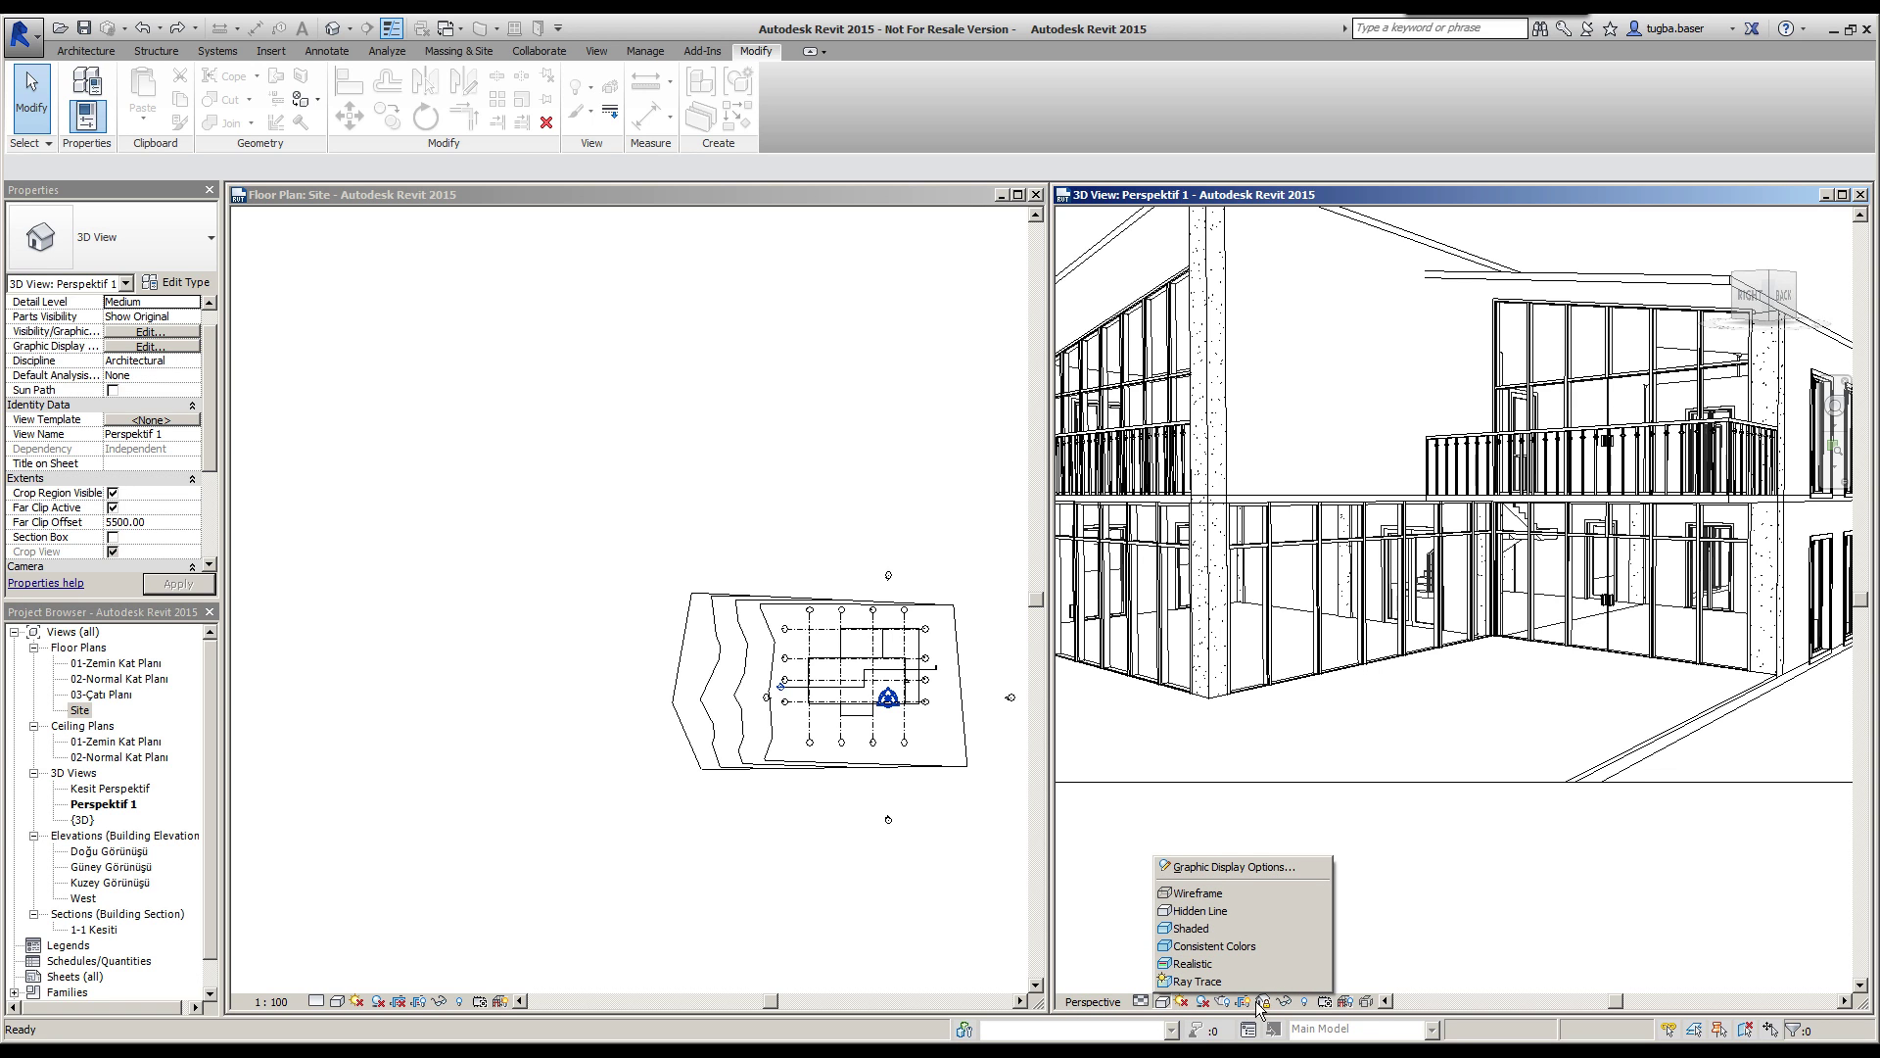
click(1219, 965)
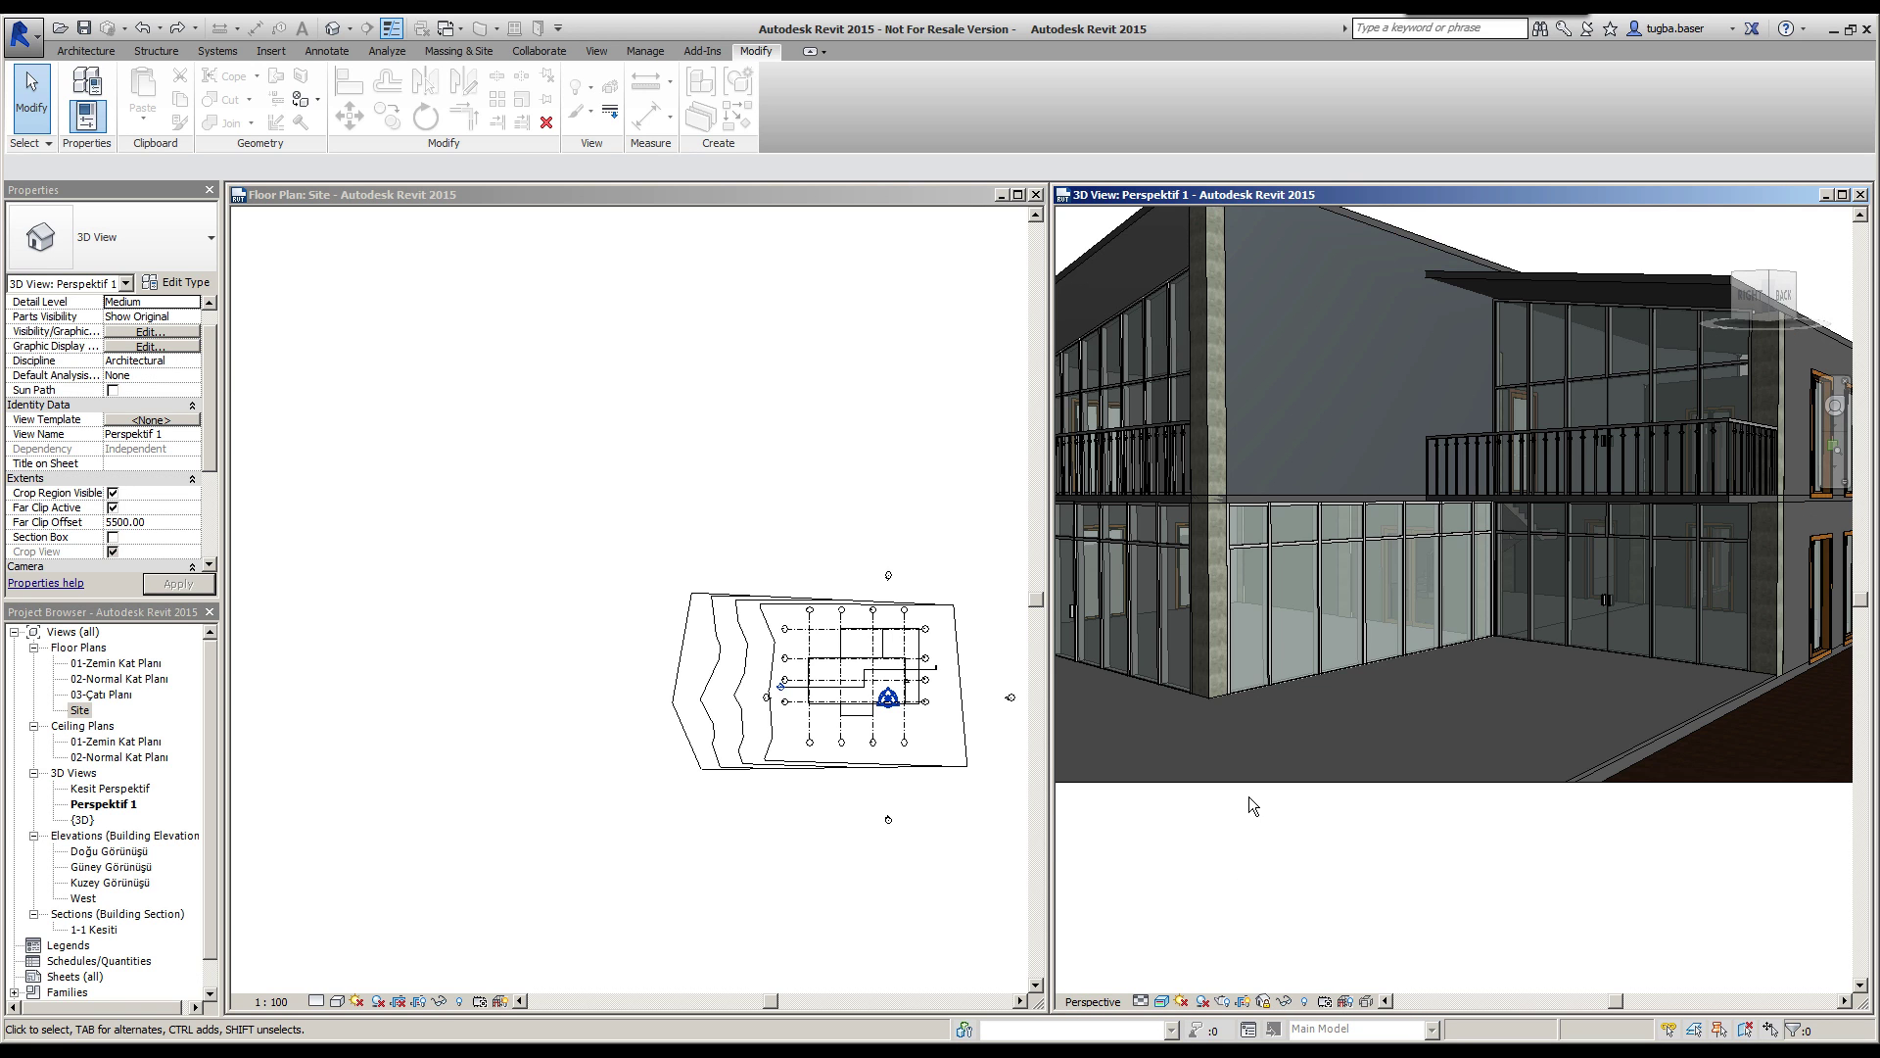
scroll(1199, 862, up, 2)
scroll(1197, 803, up, 2)
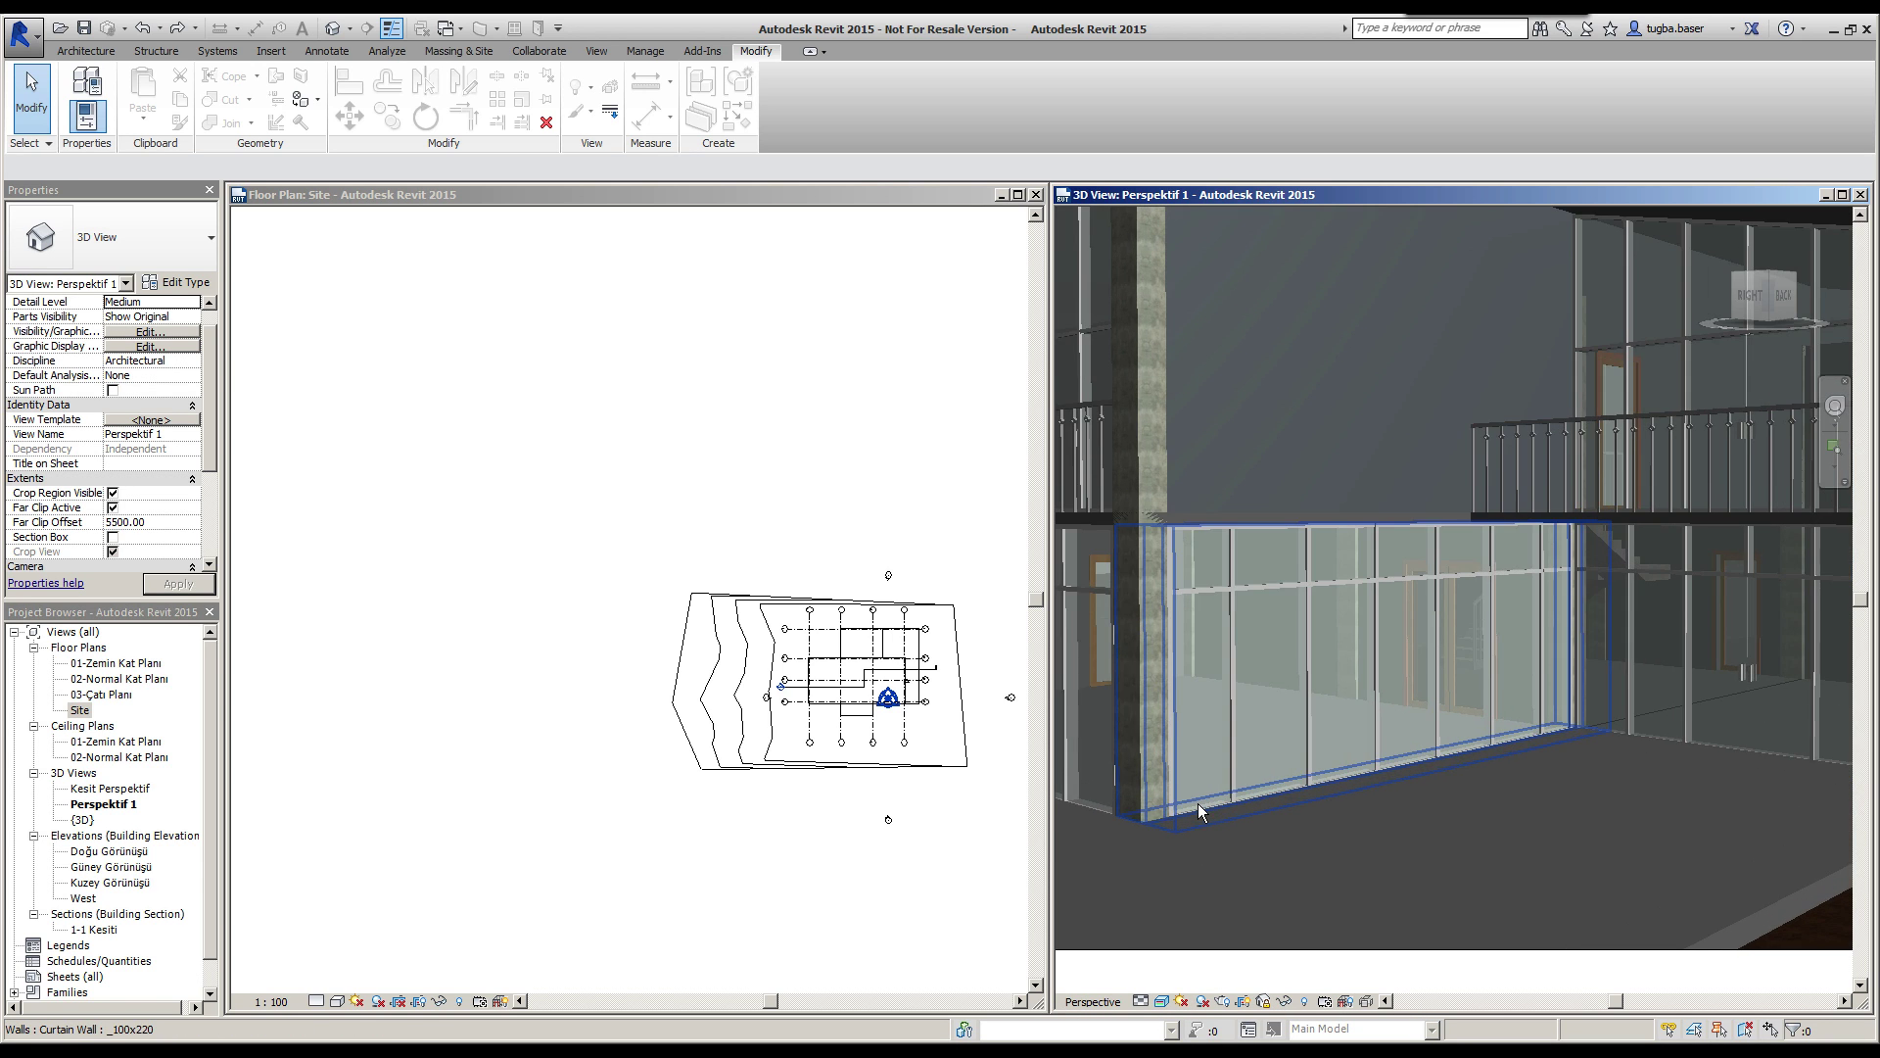
scroll(1196, 870, up, 2)
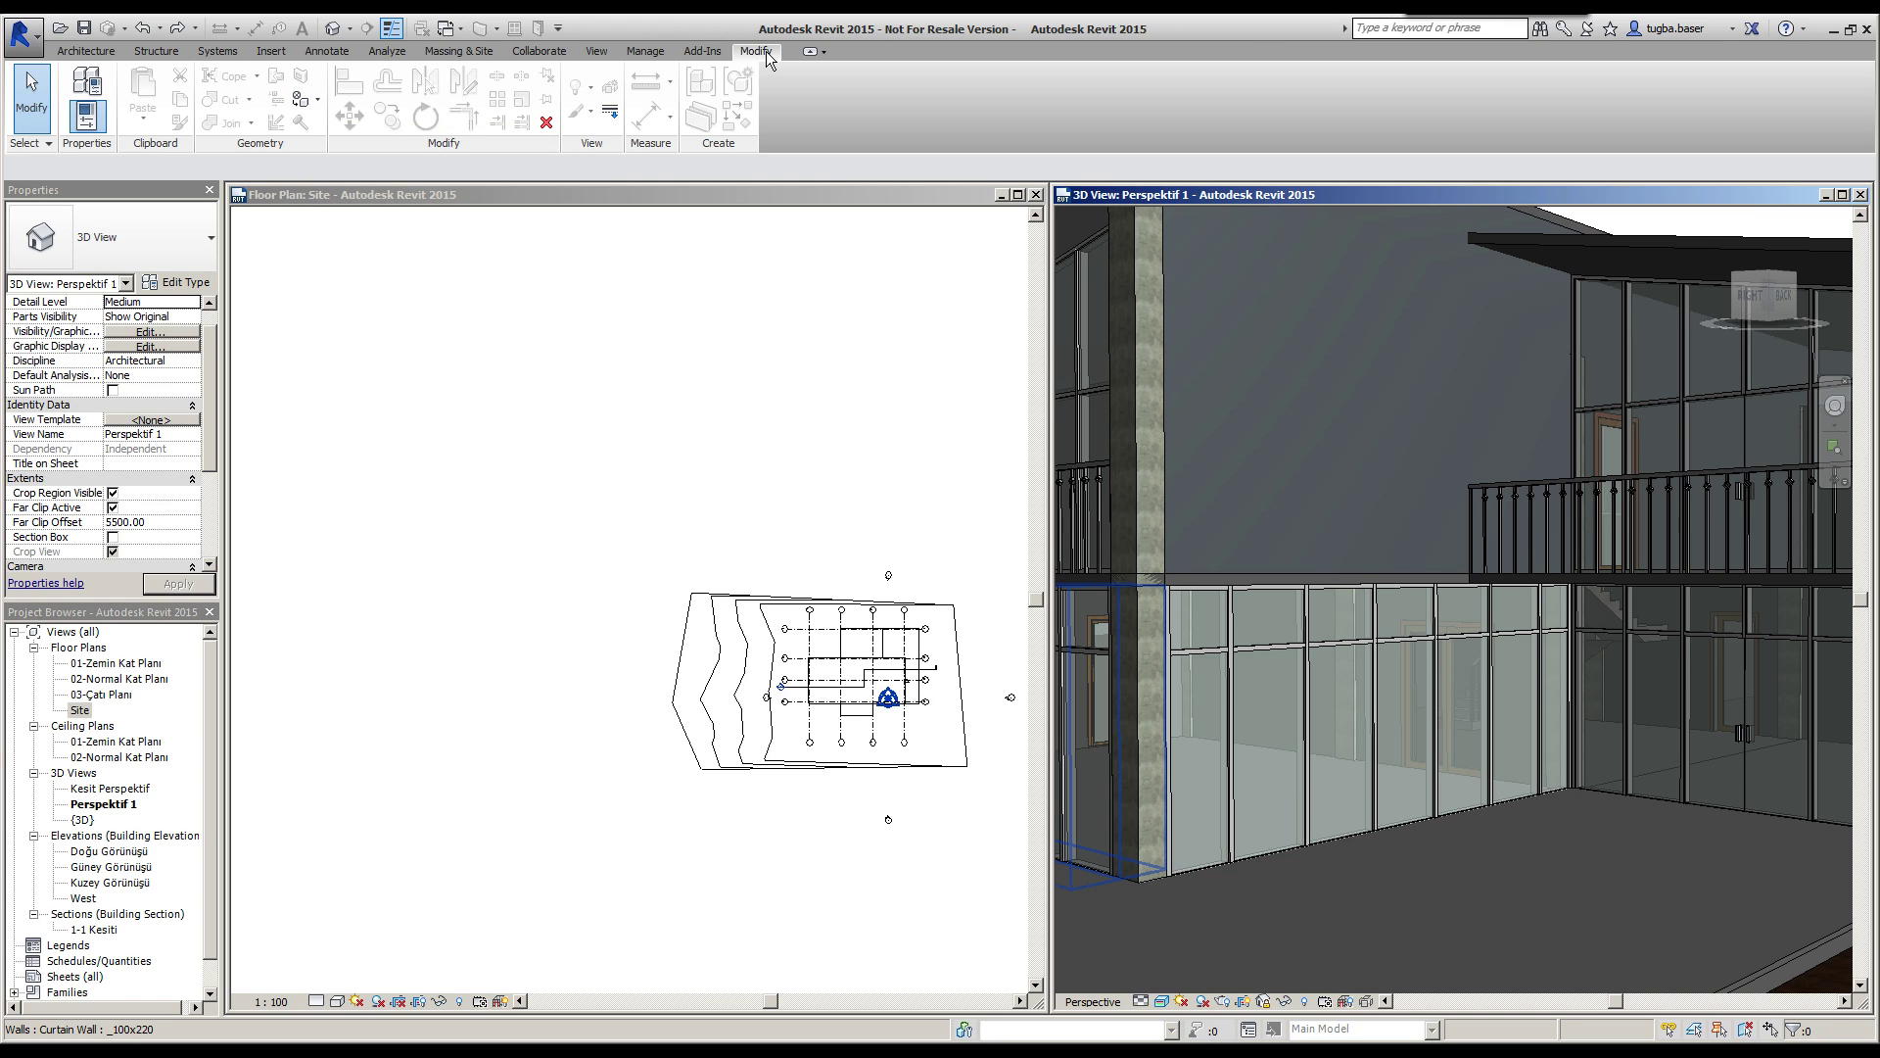
Step: Paint the grey upper exterior wall face with the Plywood, Sheathing material
click(300, 101)
scroll(286, 103, up, 1)
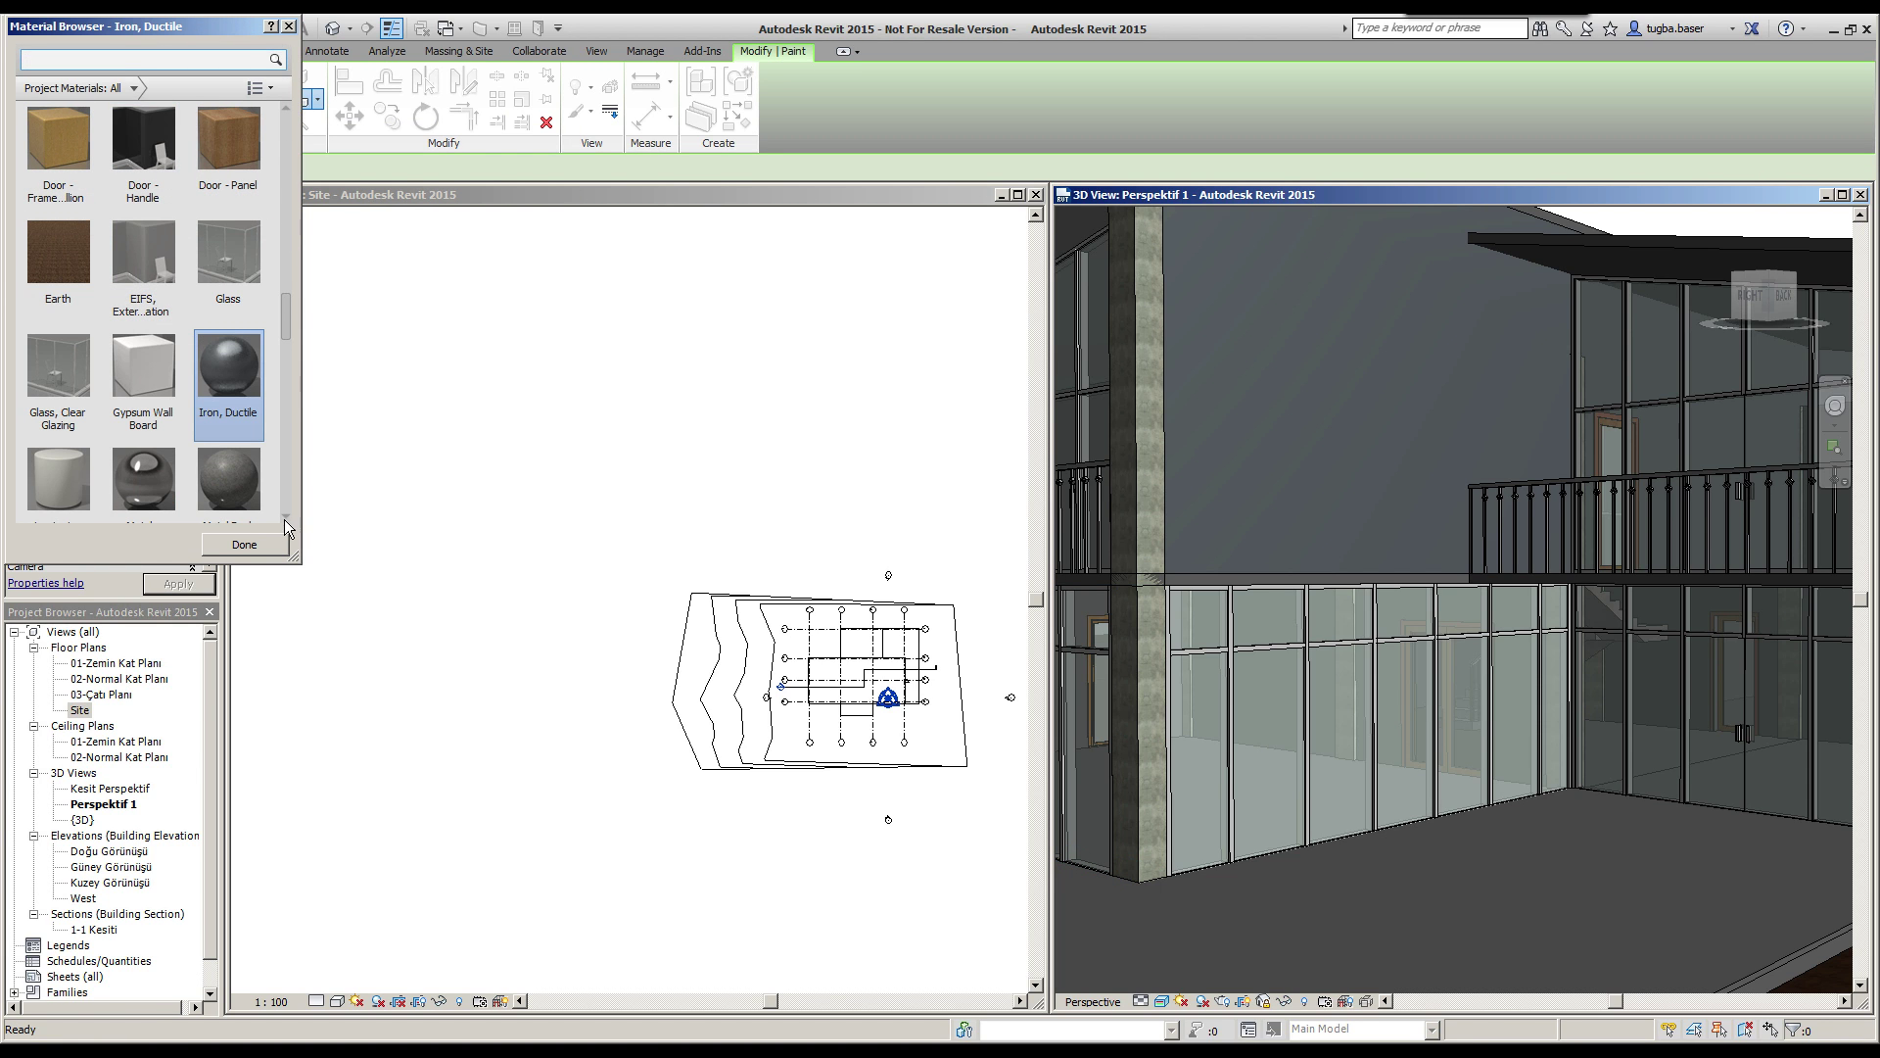
scroll(290, 284, down, 1)
drag(288, 315, 308, 395)
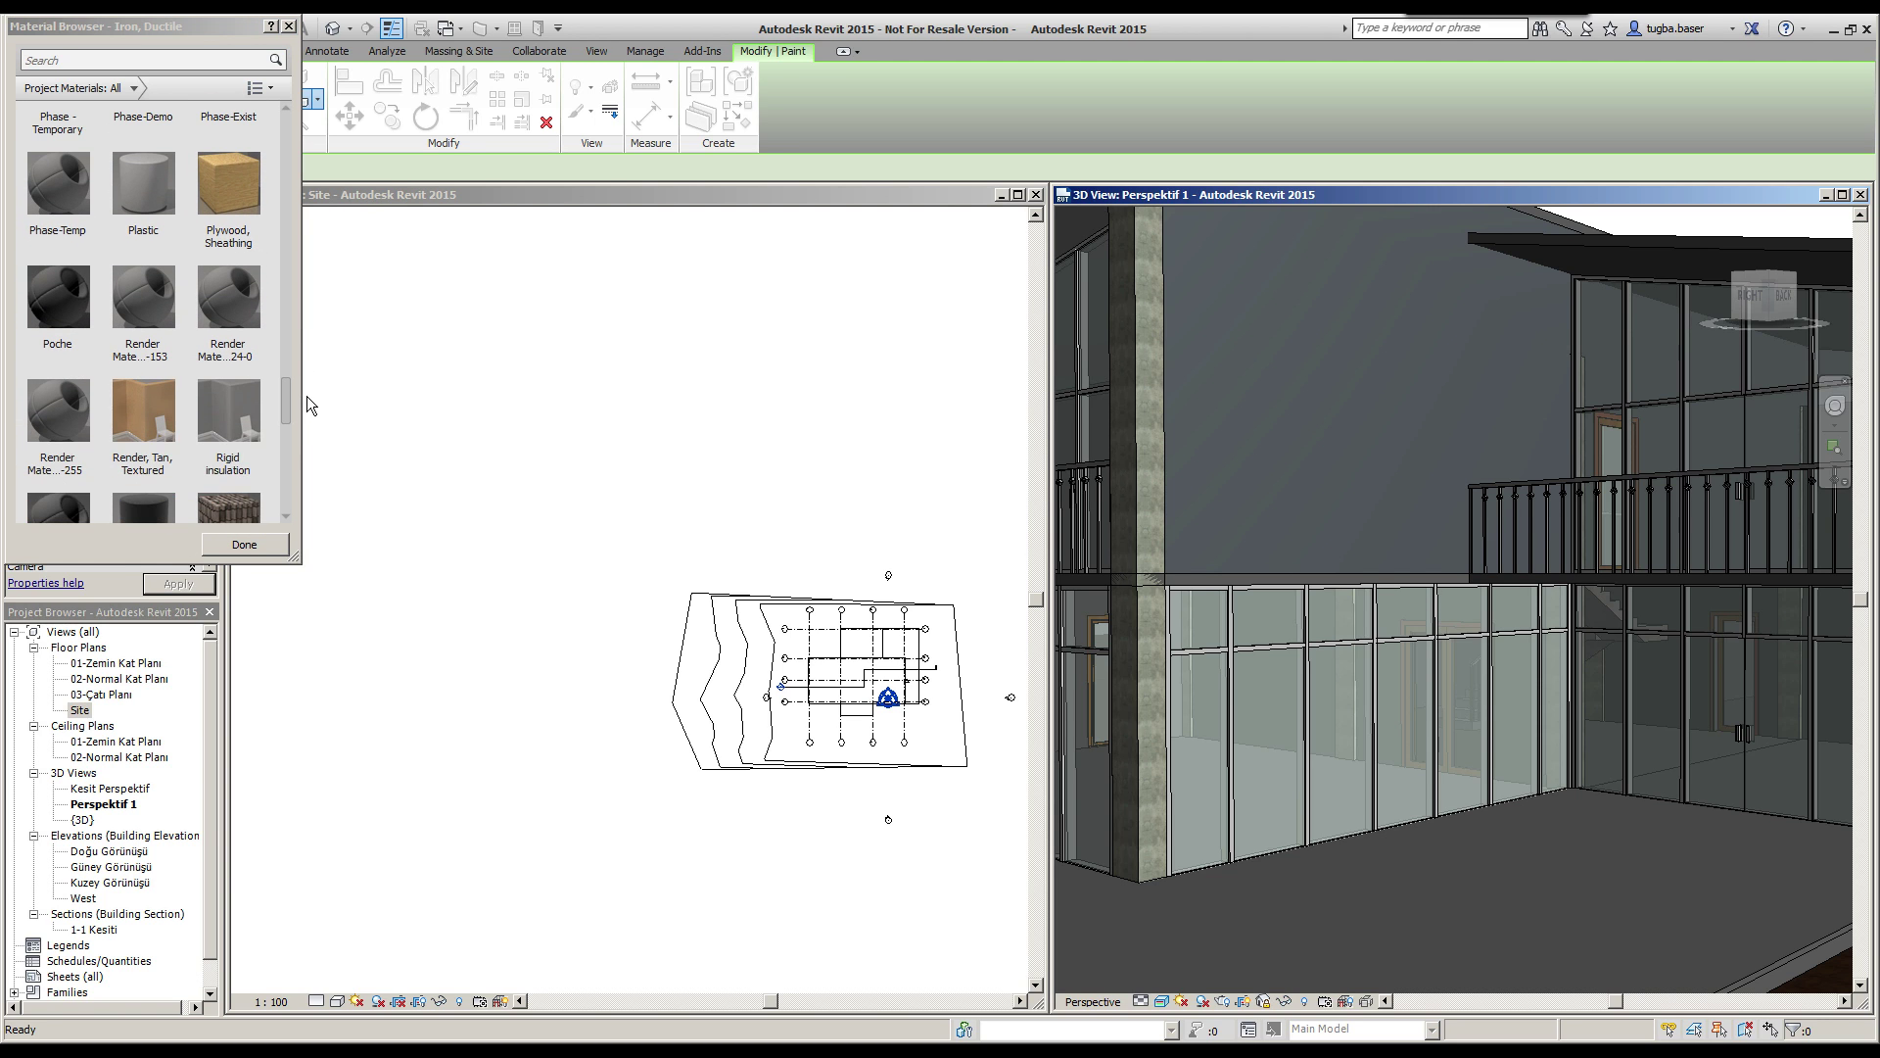
click(238, 201)
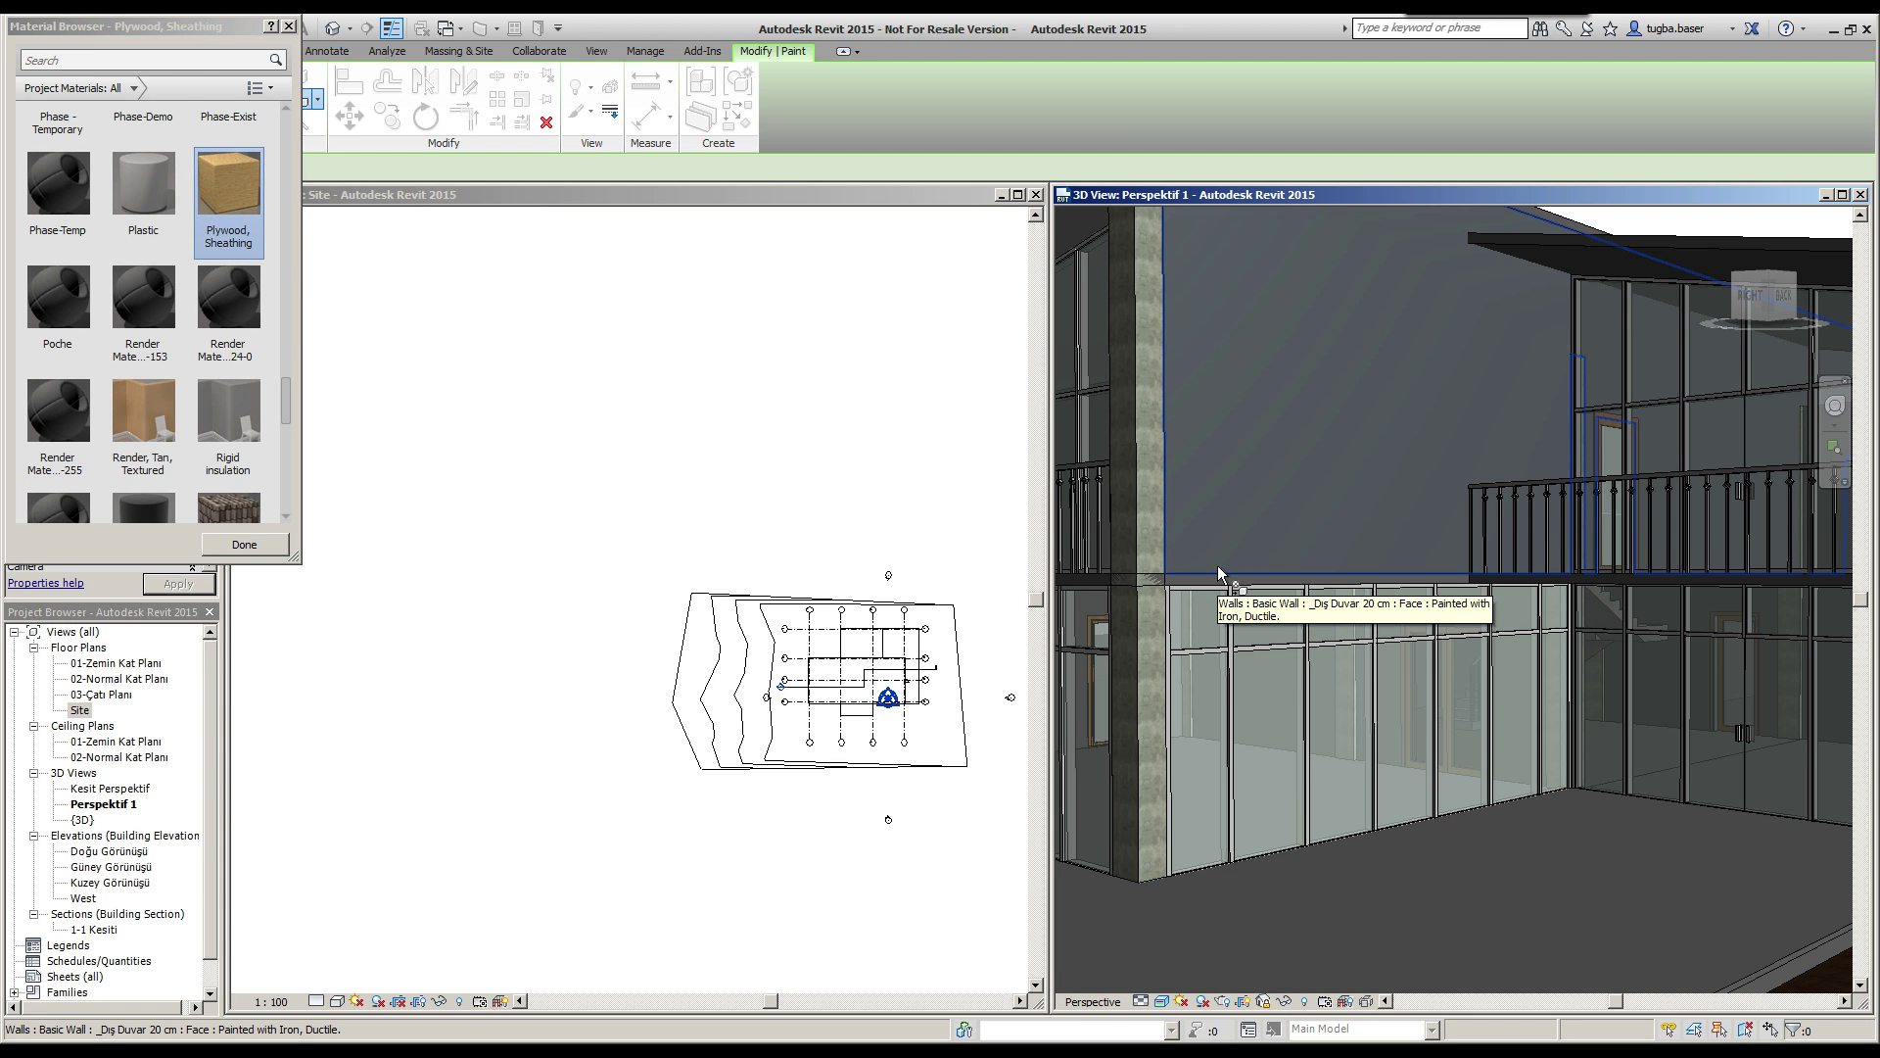
click(1219, 573)
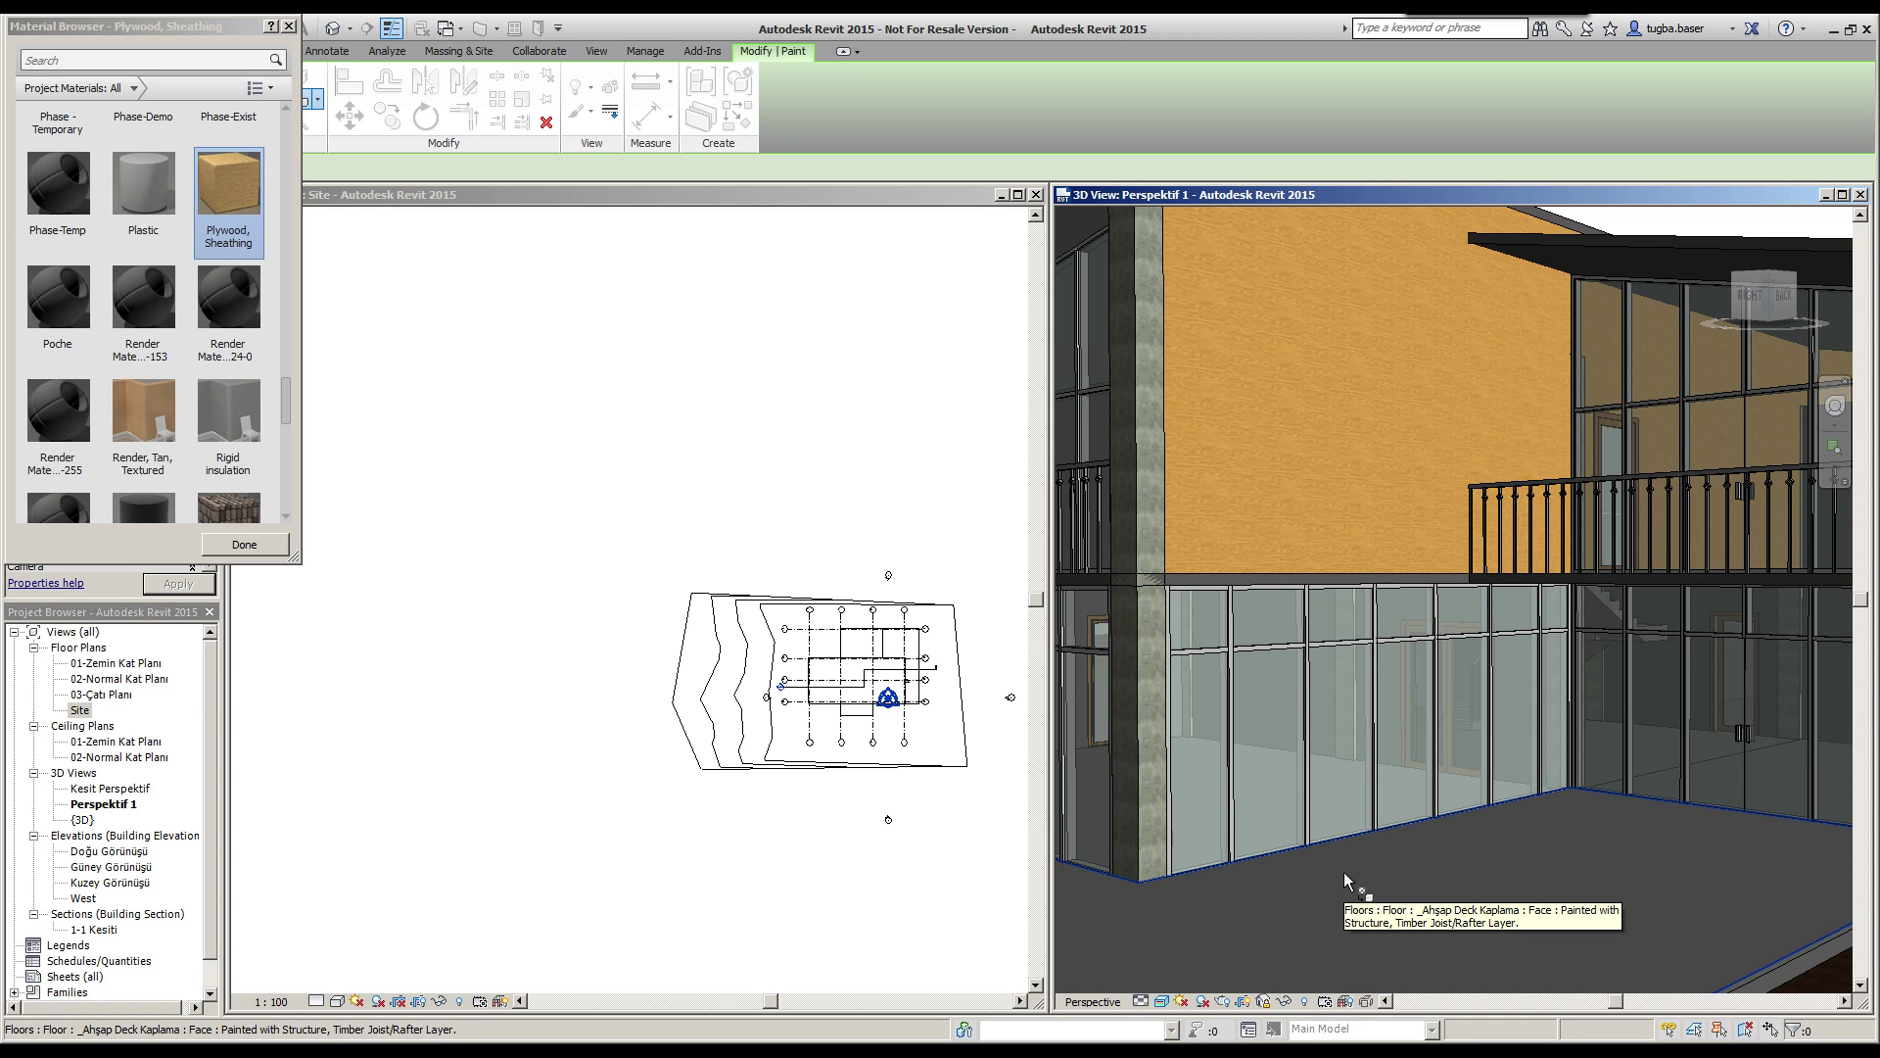
key(Escape)
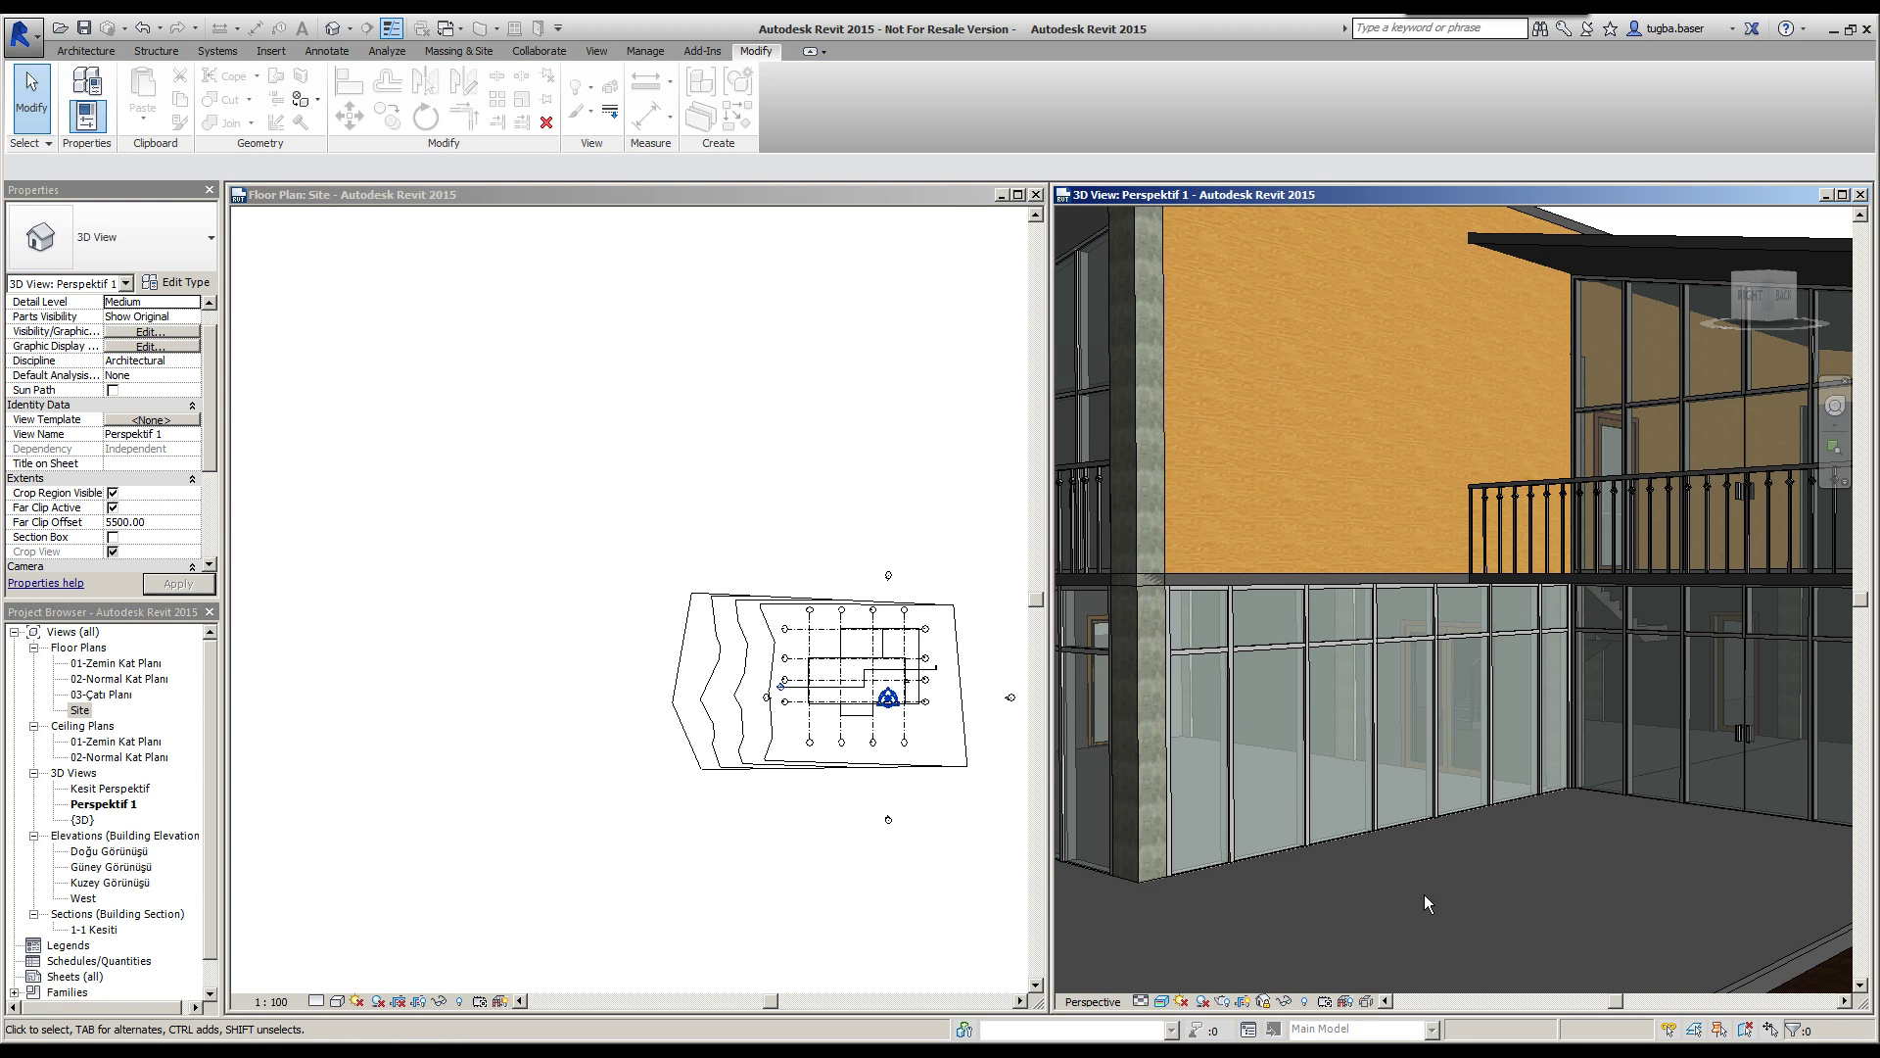
Step: Pan the 3D view to frame the whole facade, then activate and zoom into the Site plan
mouse_move(1401, 855)
middle_down()
mouse_move(1326, 698)
mouse_move(1187, 644)
middle_up()
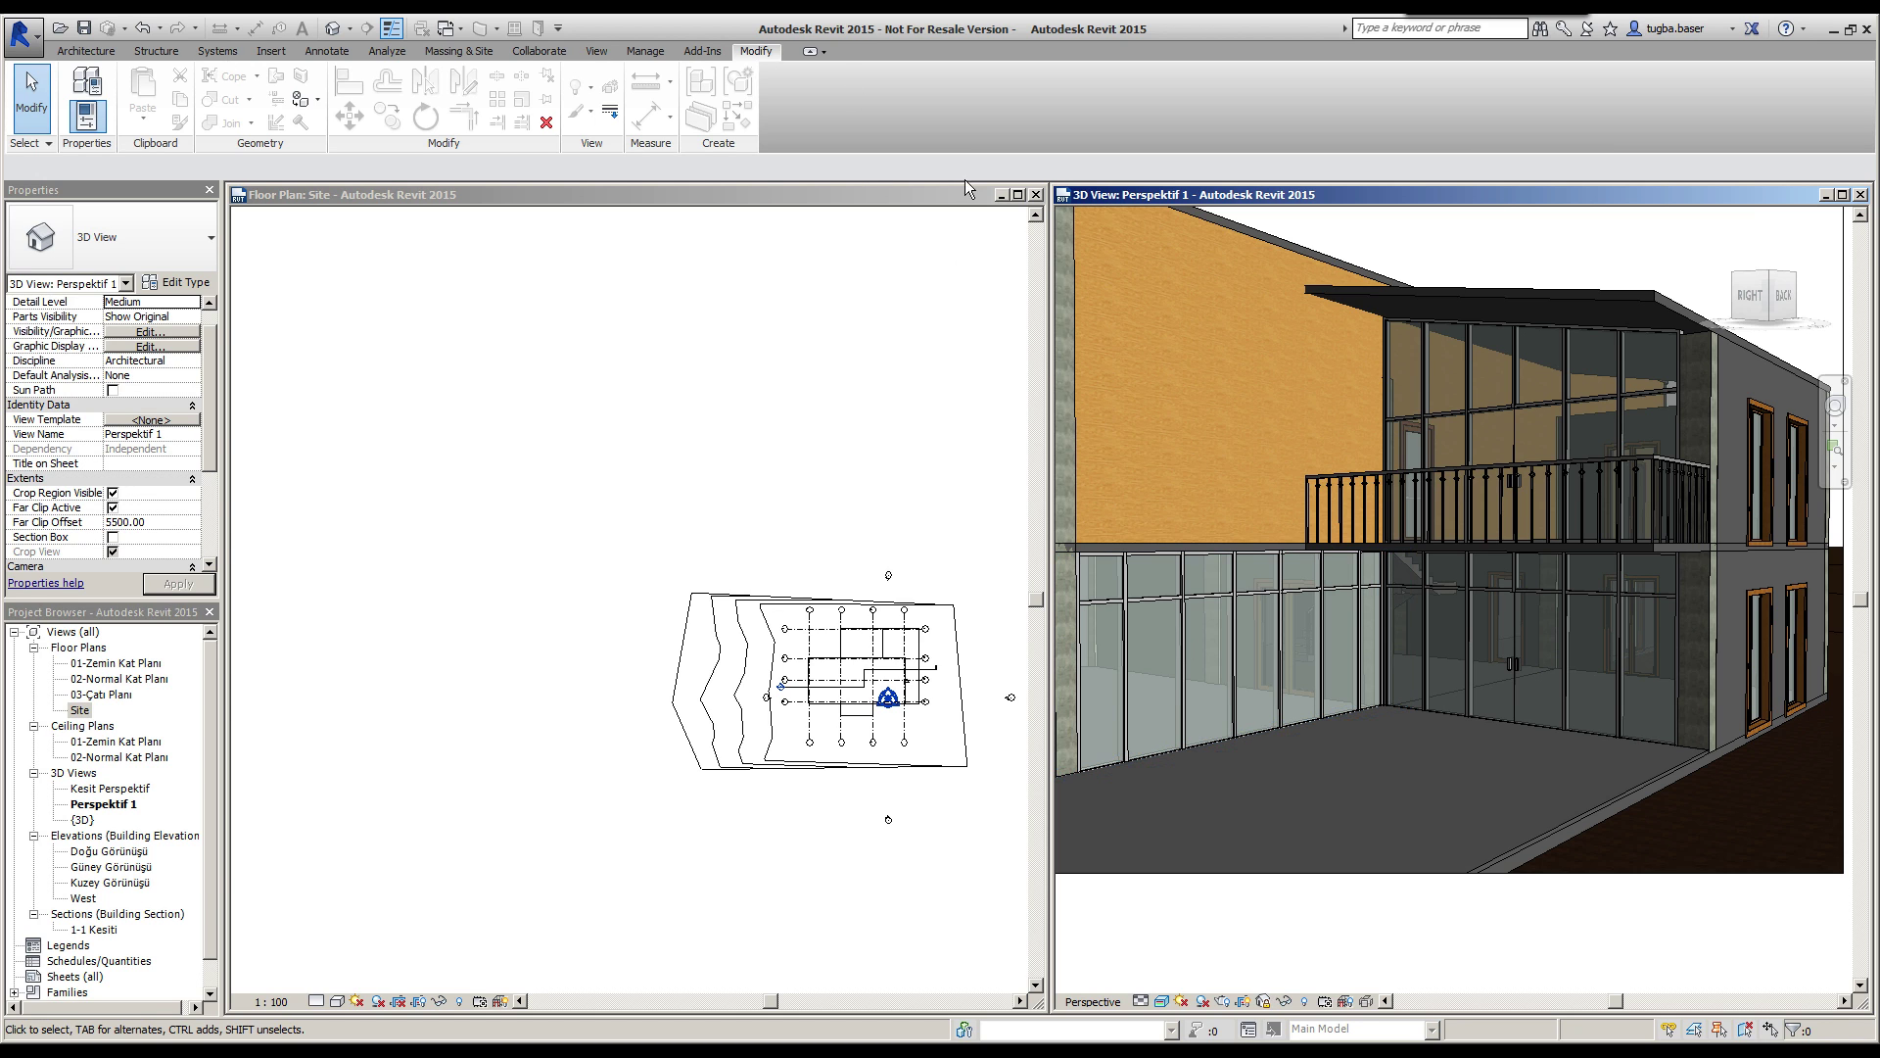
click(901, 647)
scroll(901, 647, up, 8)
scroll(766, 672, up, 2)
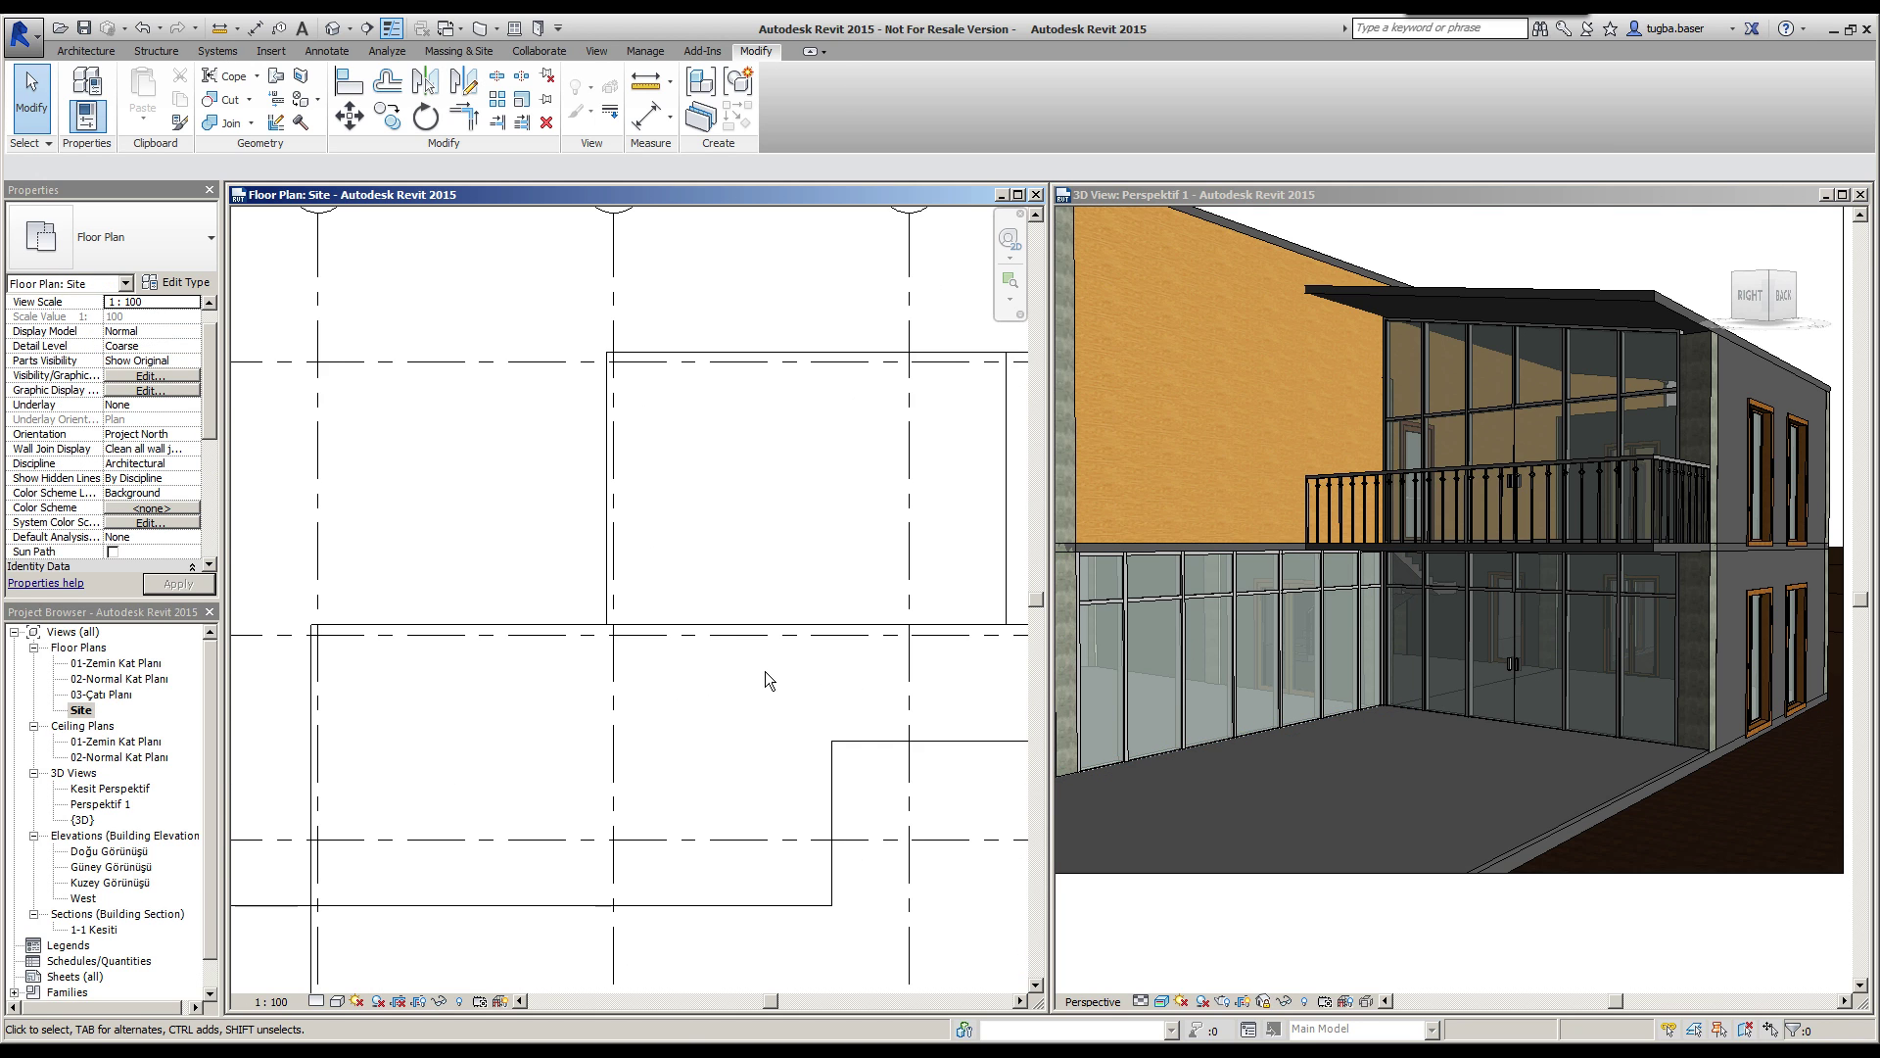
Step: Open 01-Zemin Kat Planı maximized, zoom in, and select the wall between Oda and Hol 1
double_click(115, 663)
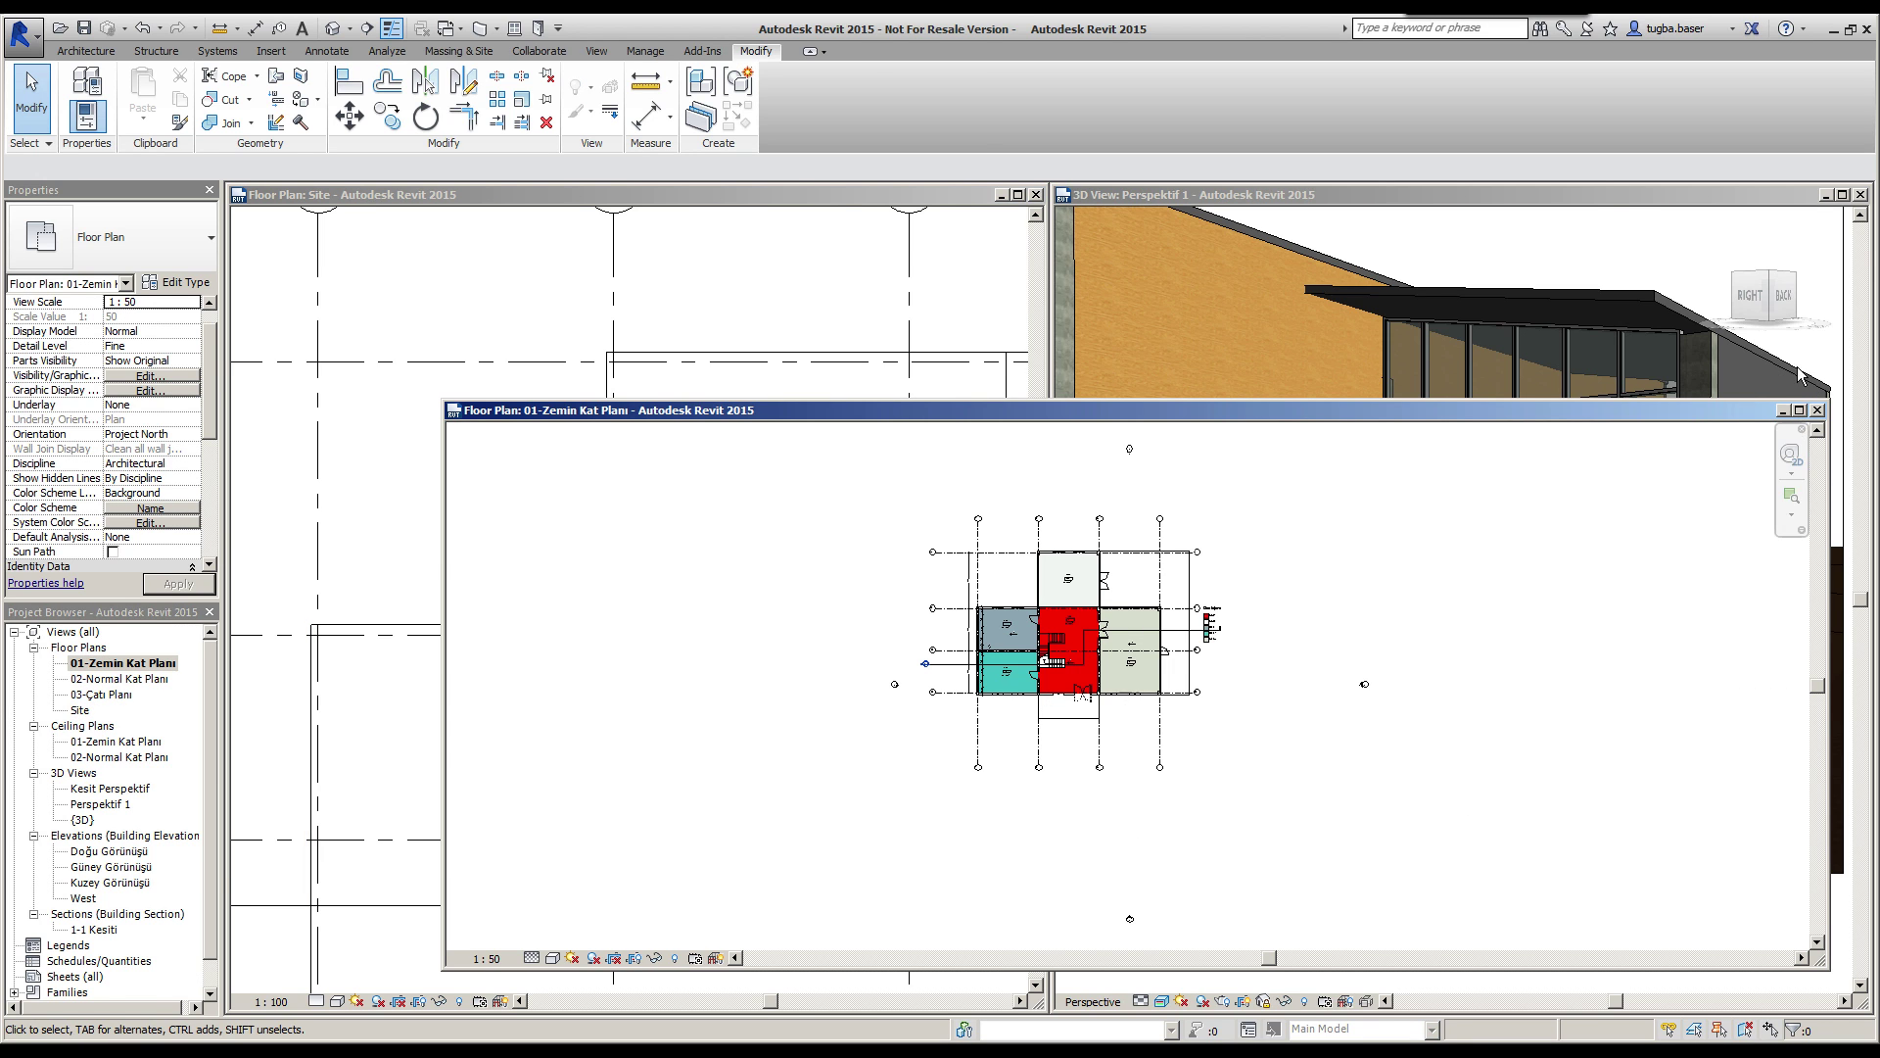
click(1799, 409)
scroll(807, 325, up, 3)
scroll(938, 425, up, 2)
scroll(952, 479, up, 2)
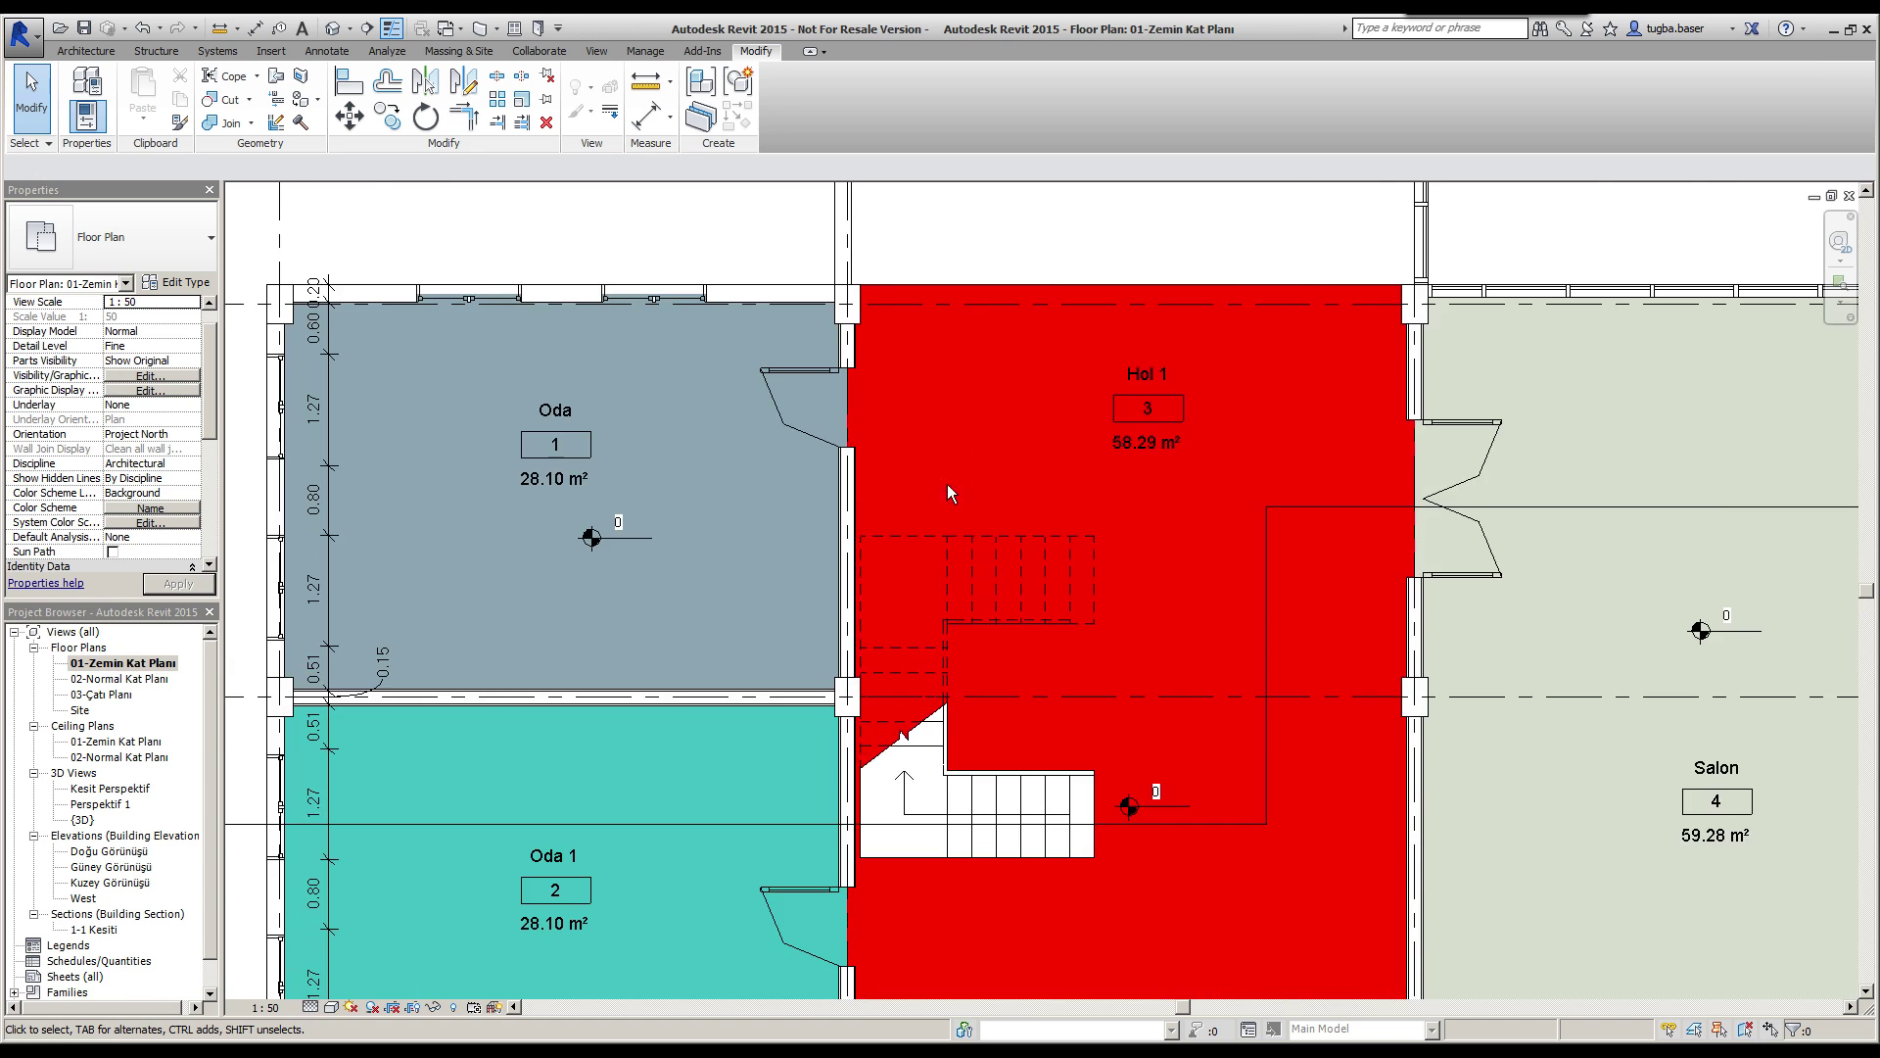
scroll(850, 620, up, 2)
scroll(818, 515, up, 2)
scroll(818, 515, down, 2)
scroll(814, 350, up, 2)
scroll(821, 341, up, 1)
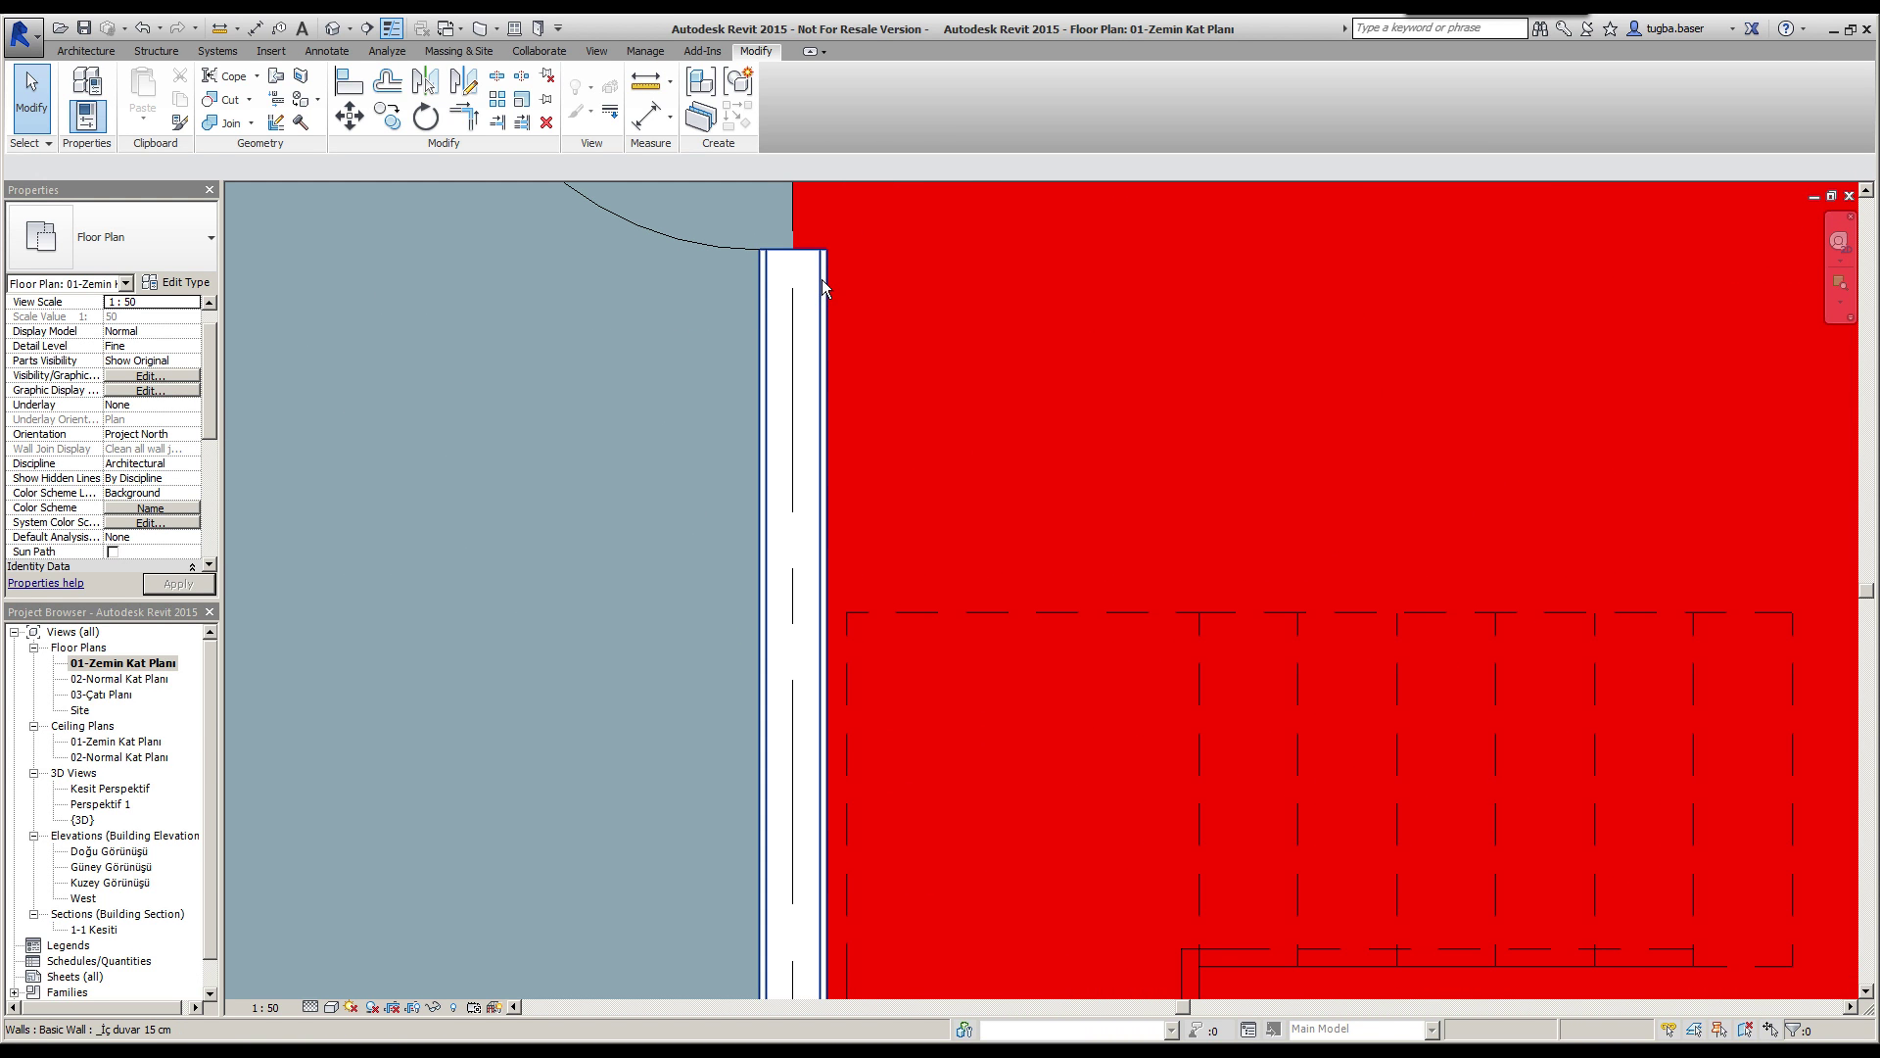
click(821, 279)
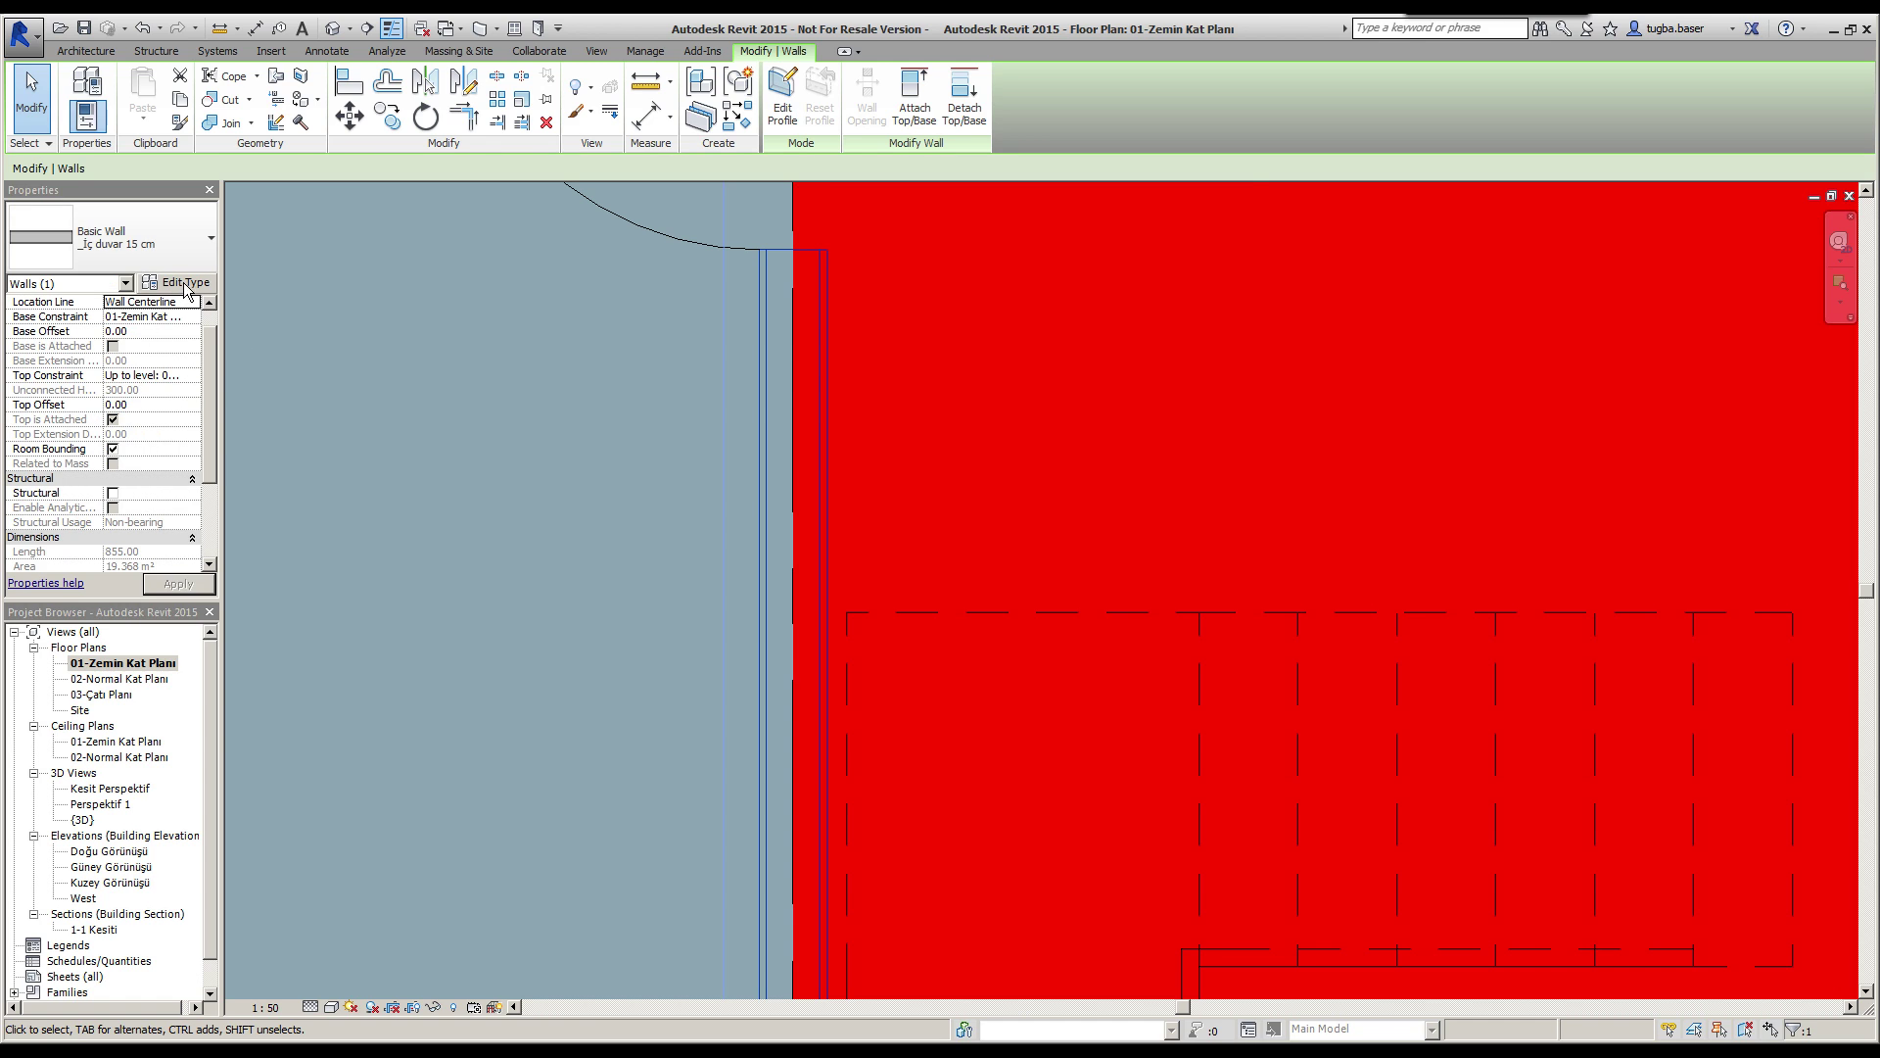
Step: Open the _İç duvar 15 cm wall type's structure and browse materials for the Finish 2 layer
click(182, 284)
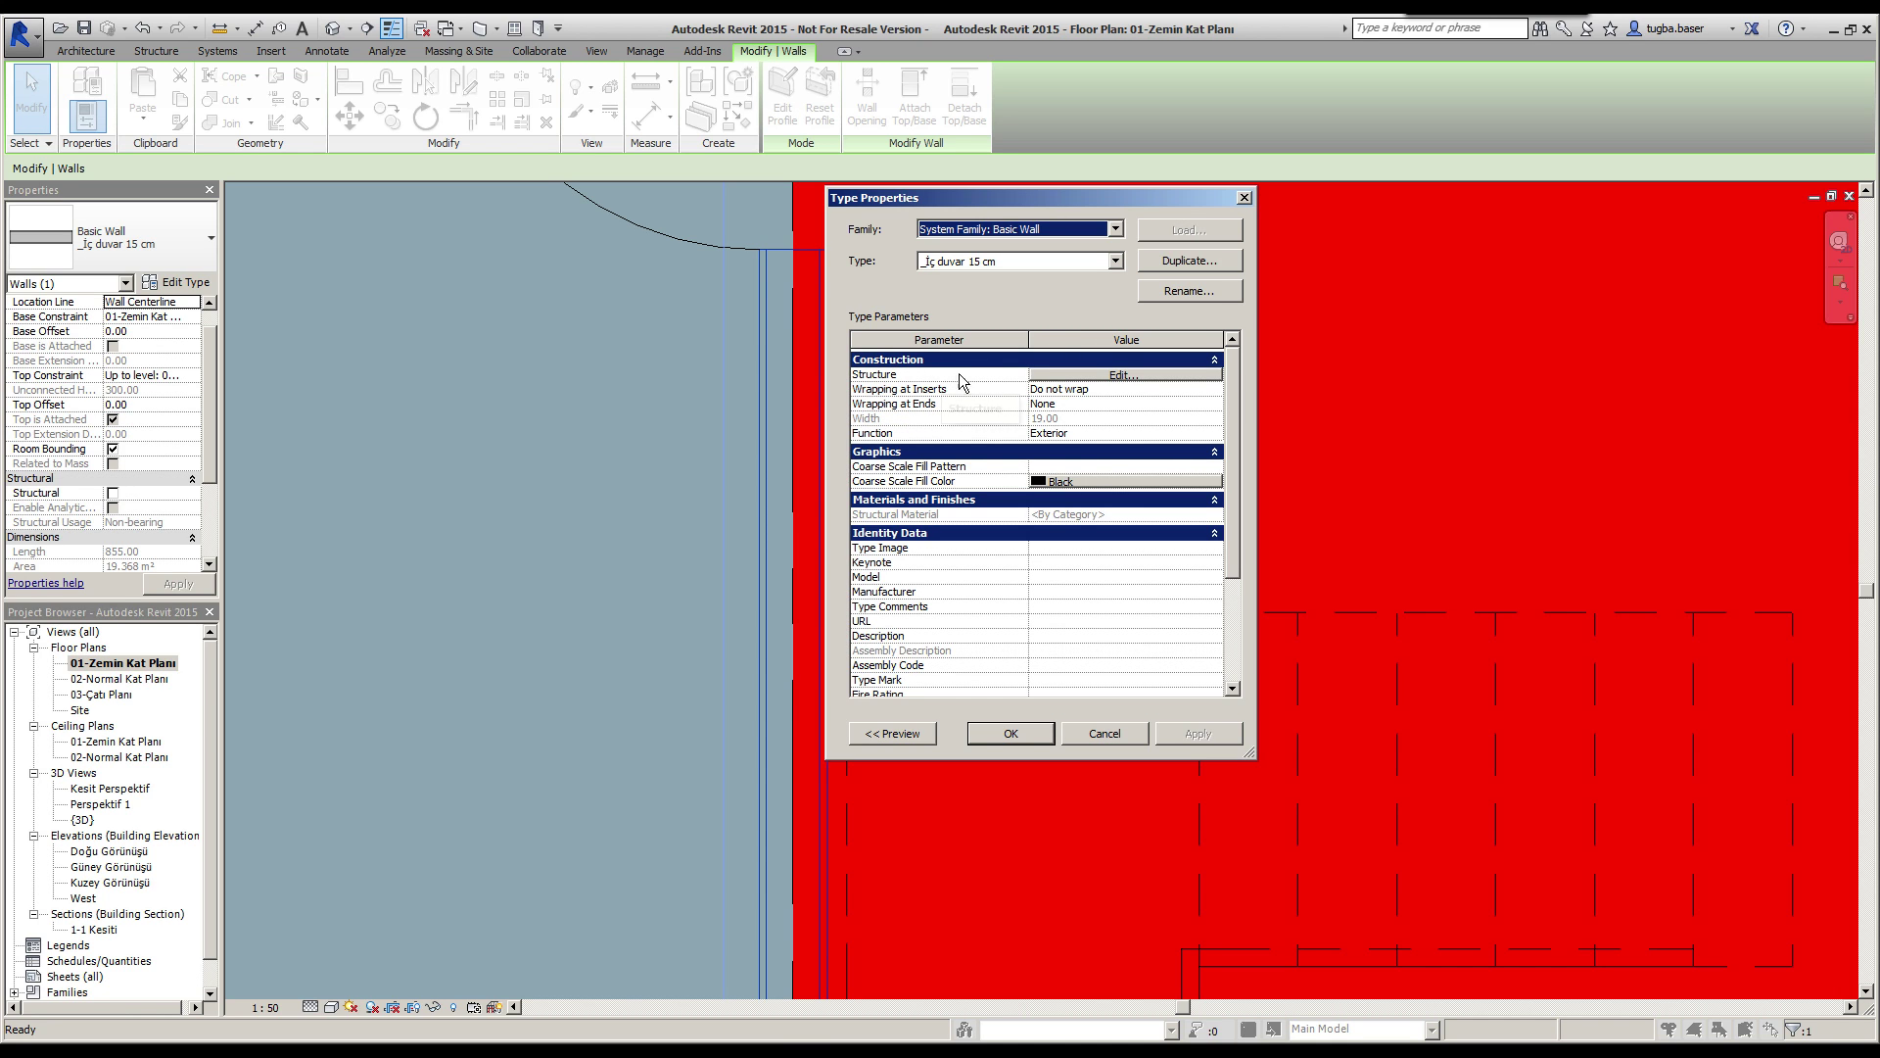
click(1123, 375)
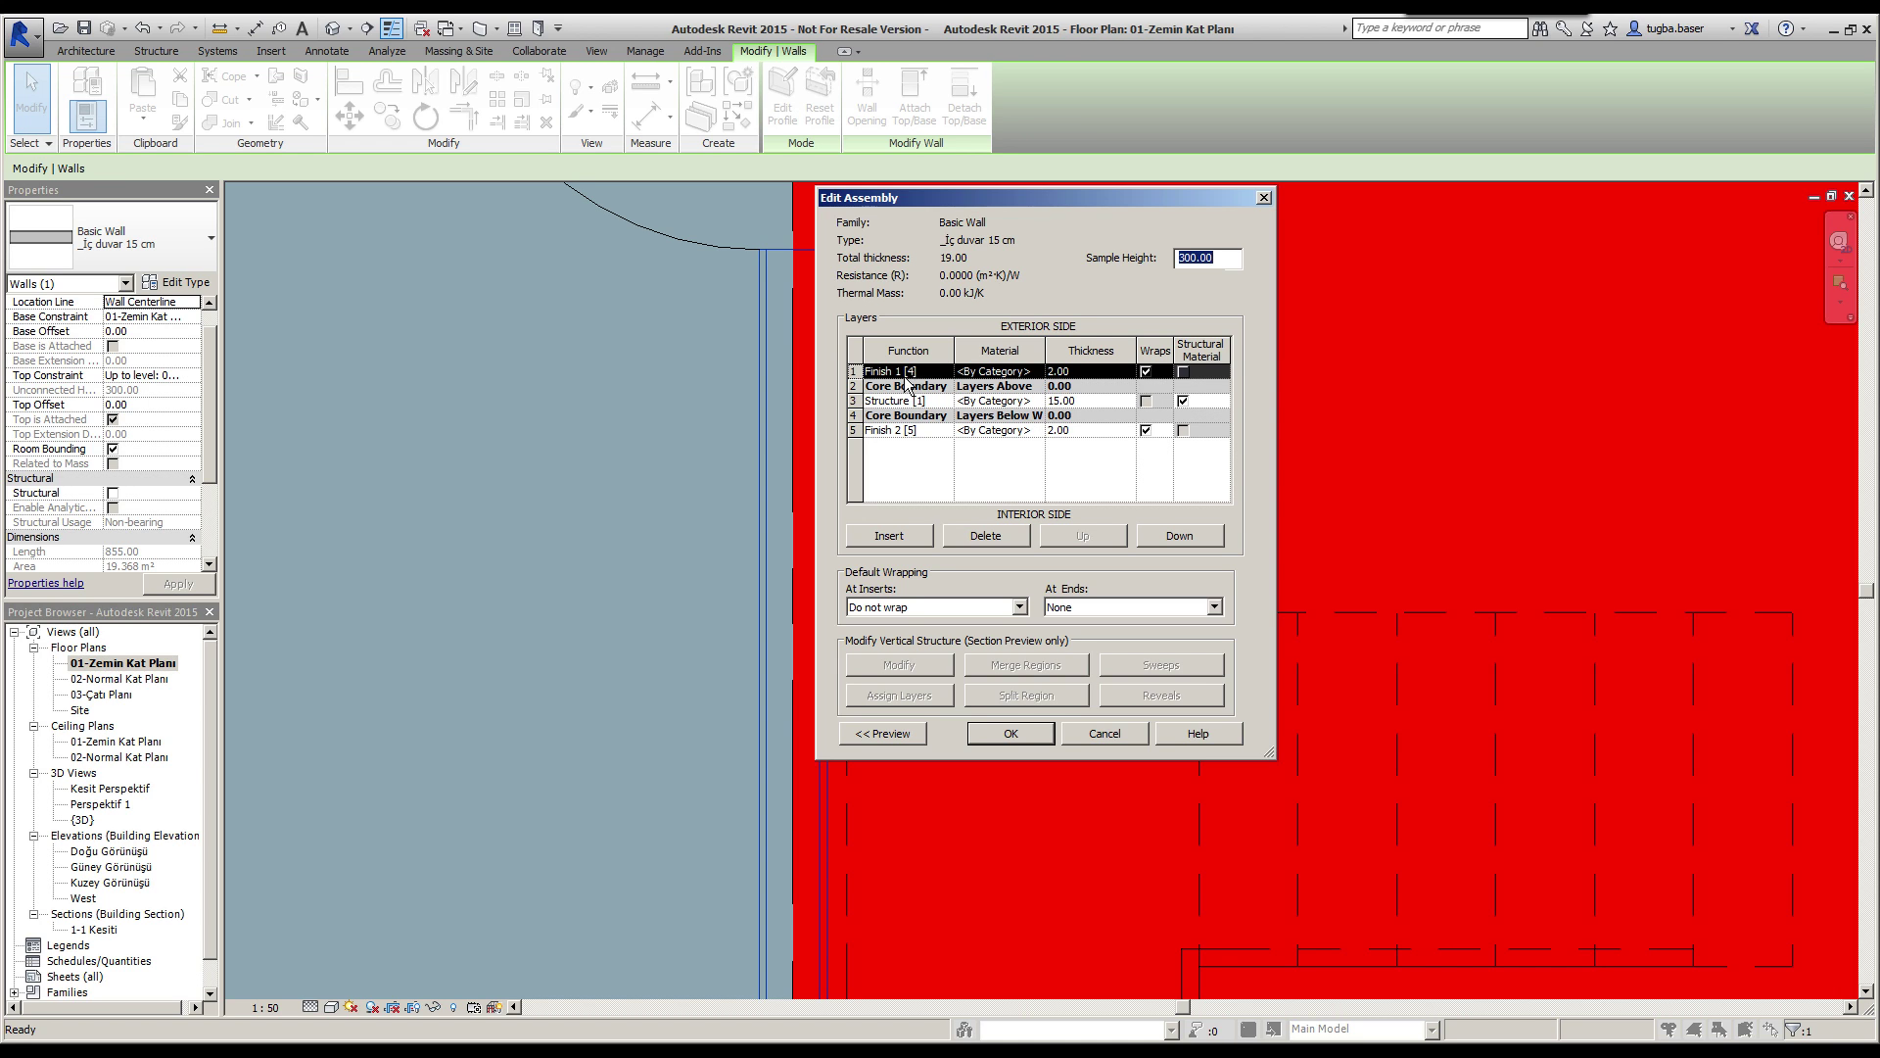
click(1039, 435)
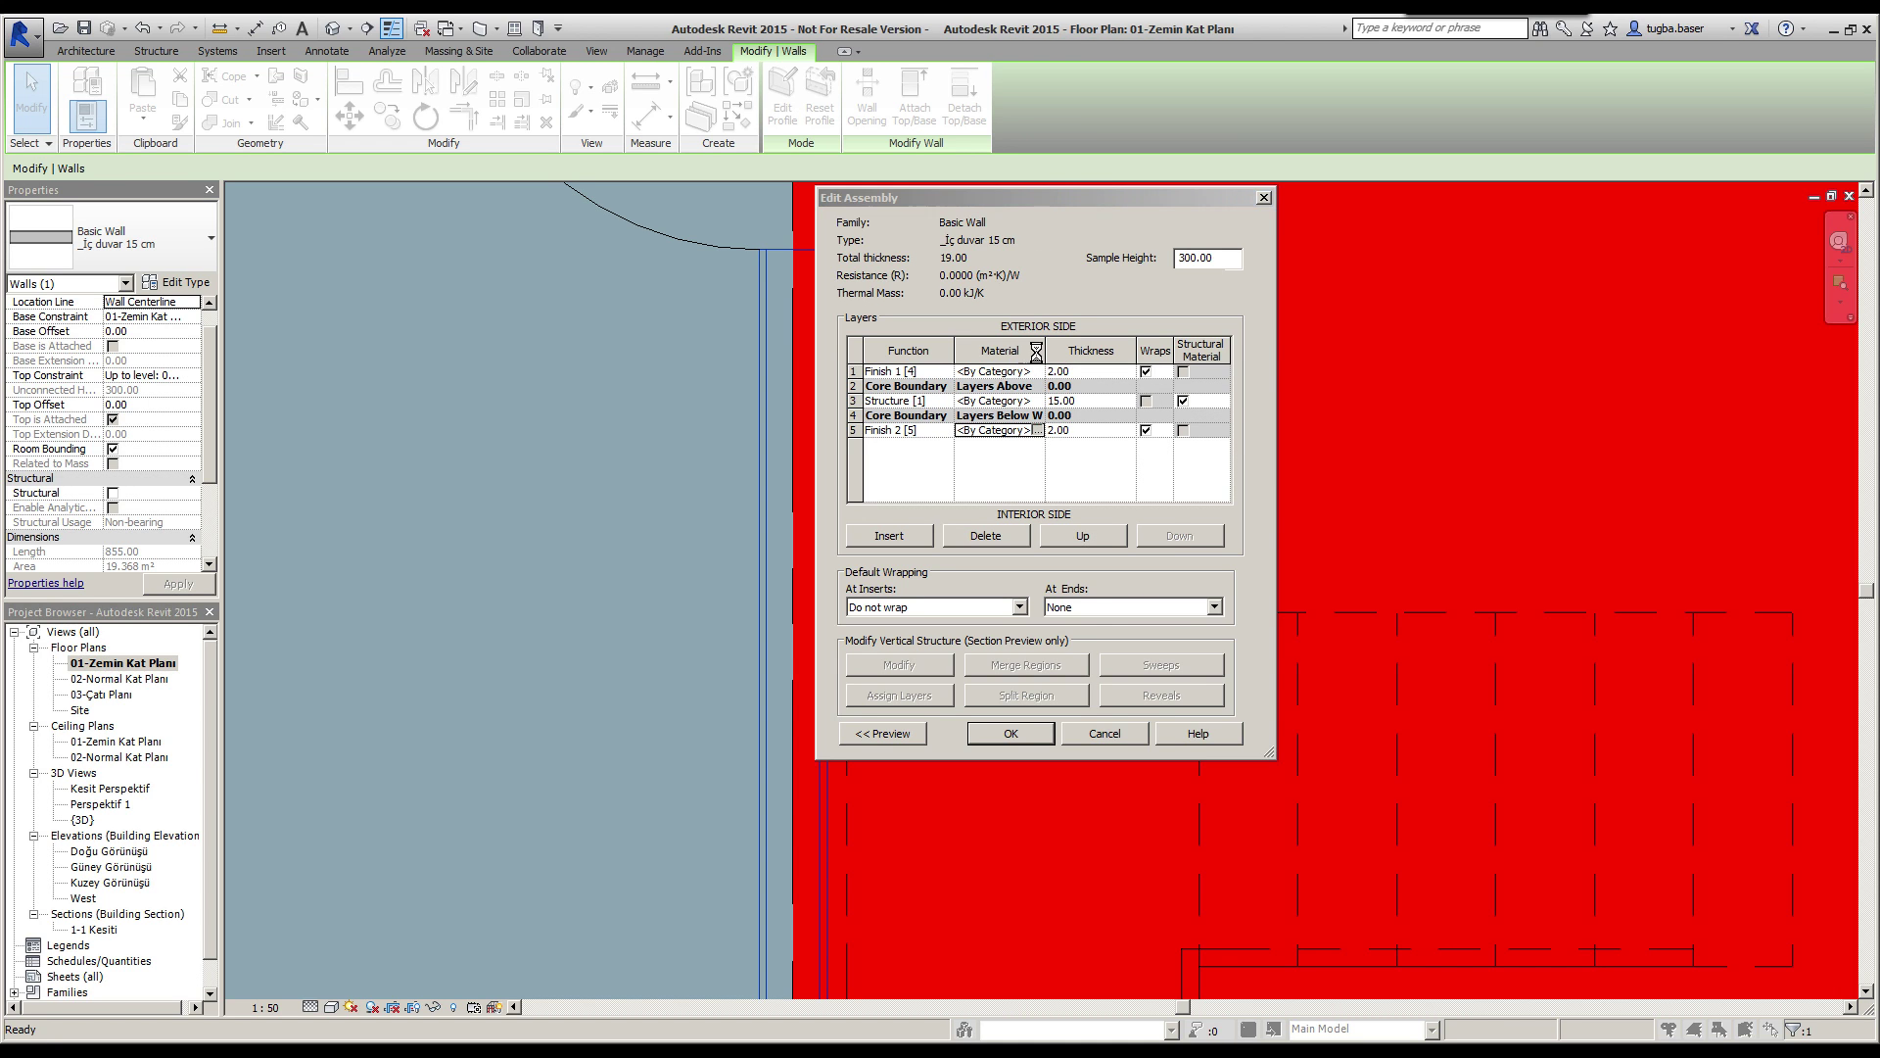
click(1038, 431)
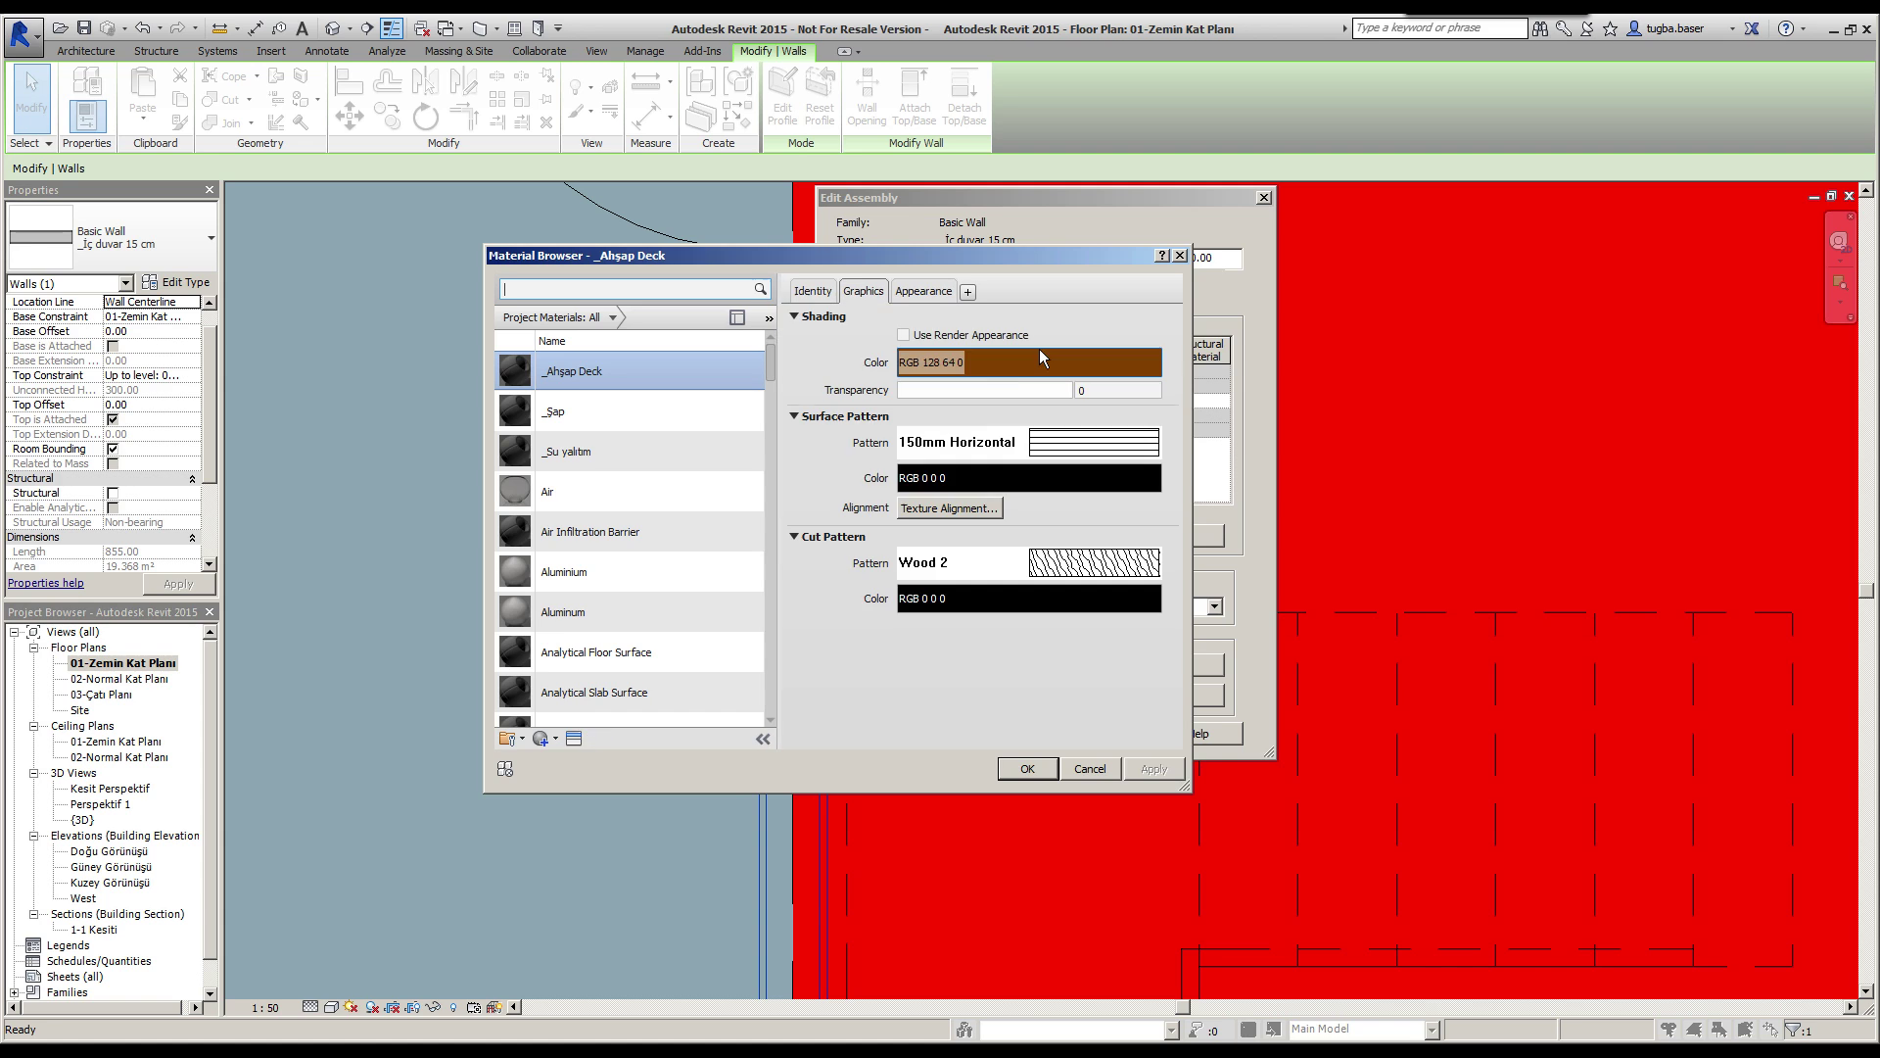
Step: Review the material's appearance, then cancel the Material Browser, assembly and type dialogs and deselect the wall
click(922, 290)
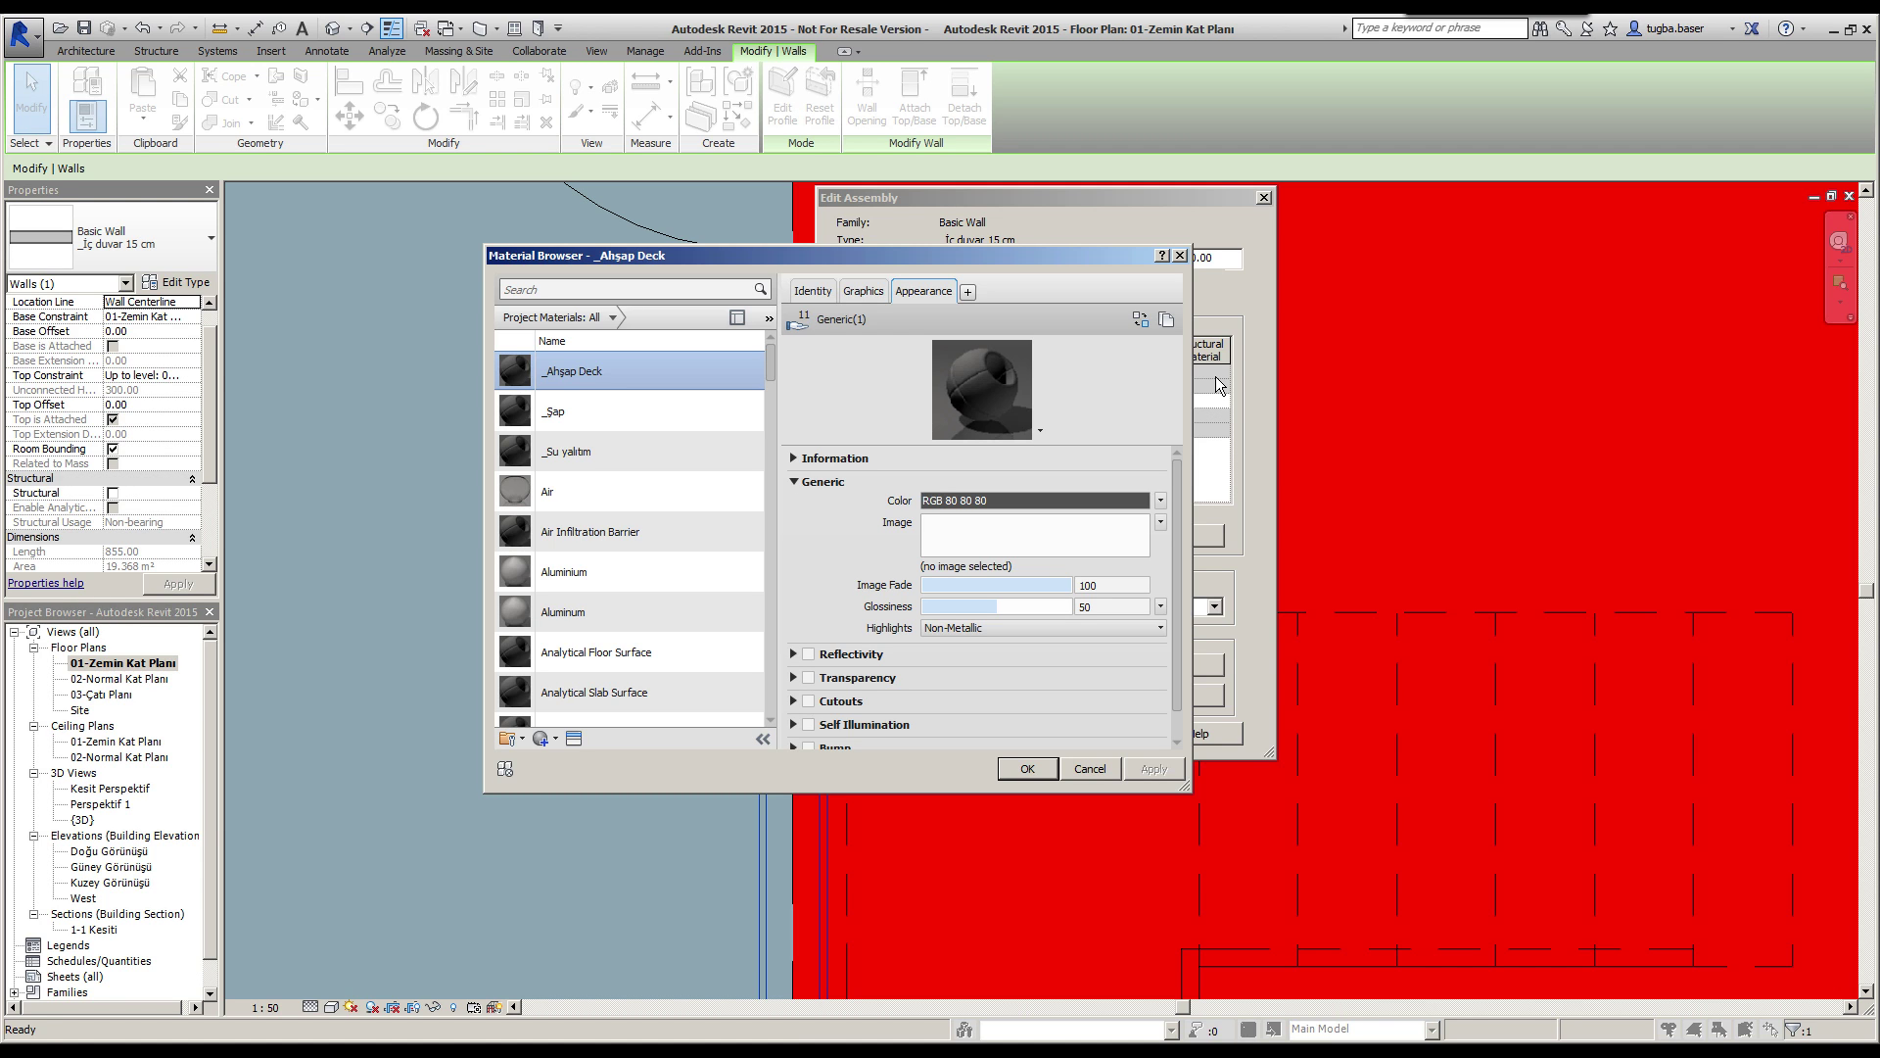
click(1105, 770)
click(1099, 737)
click(1097, 737)
click(1048, 760)
scroll(1001, 574, down, 2)
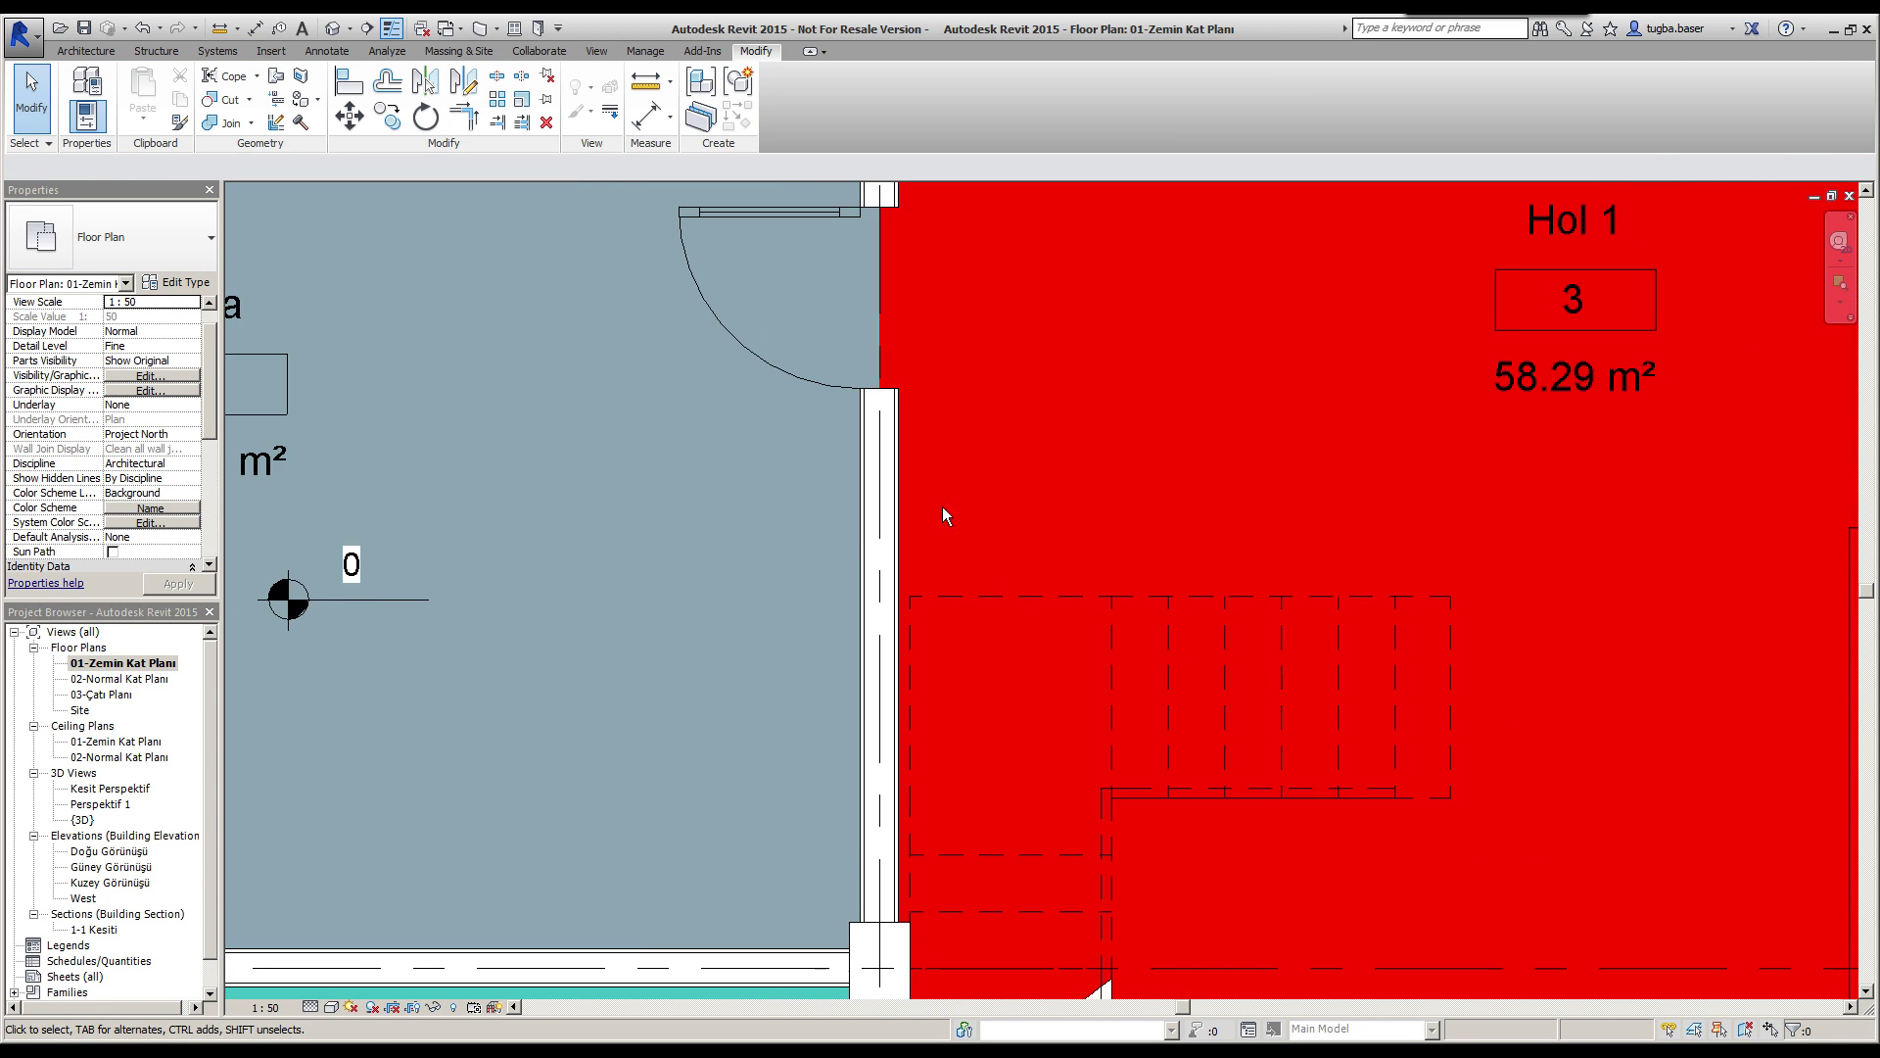
Step: Select the single-glass door between Oda and Hol 1 and open its type properties
scroll(942, 507, down, 2)
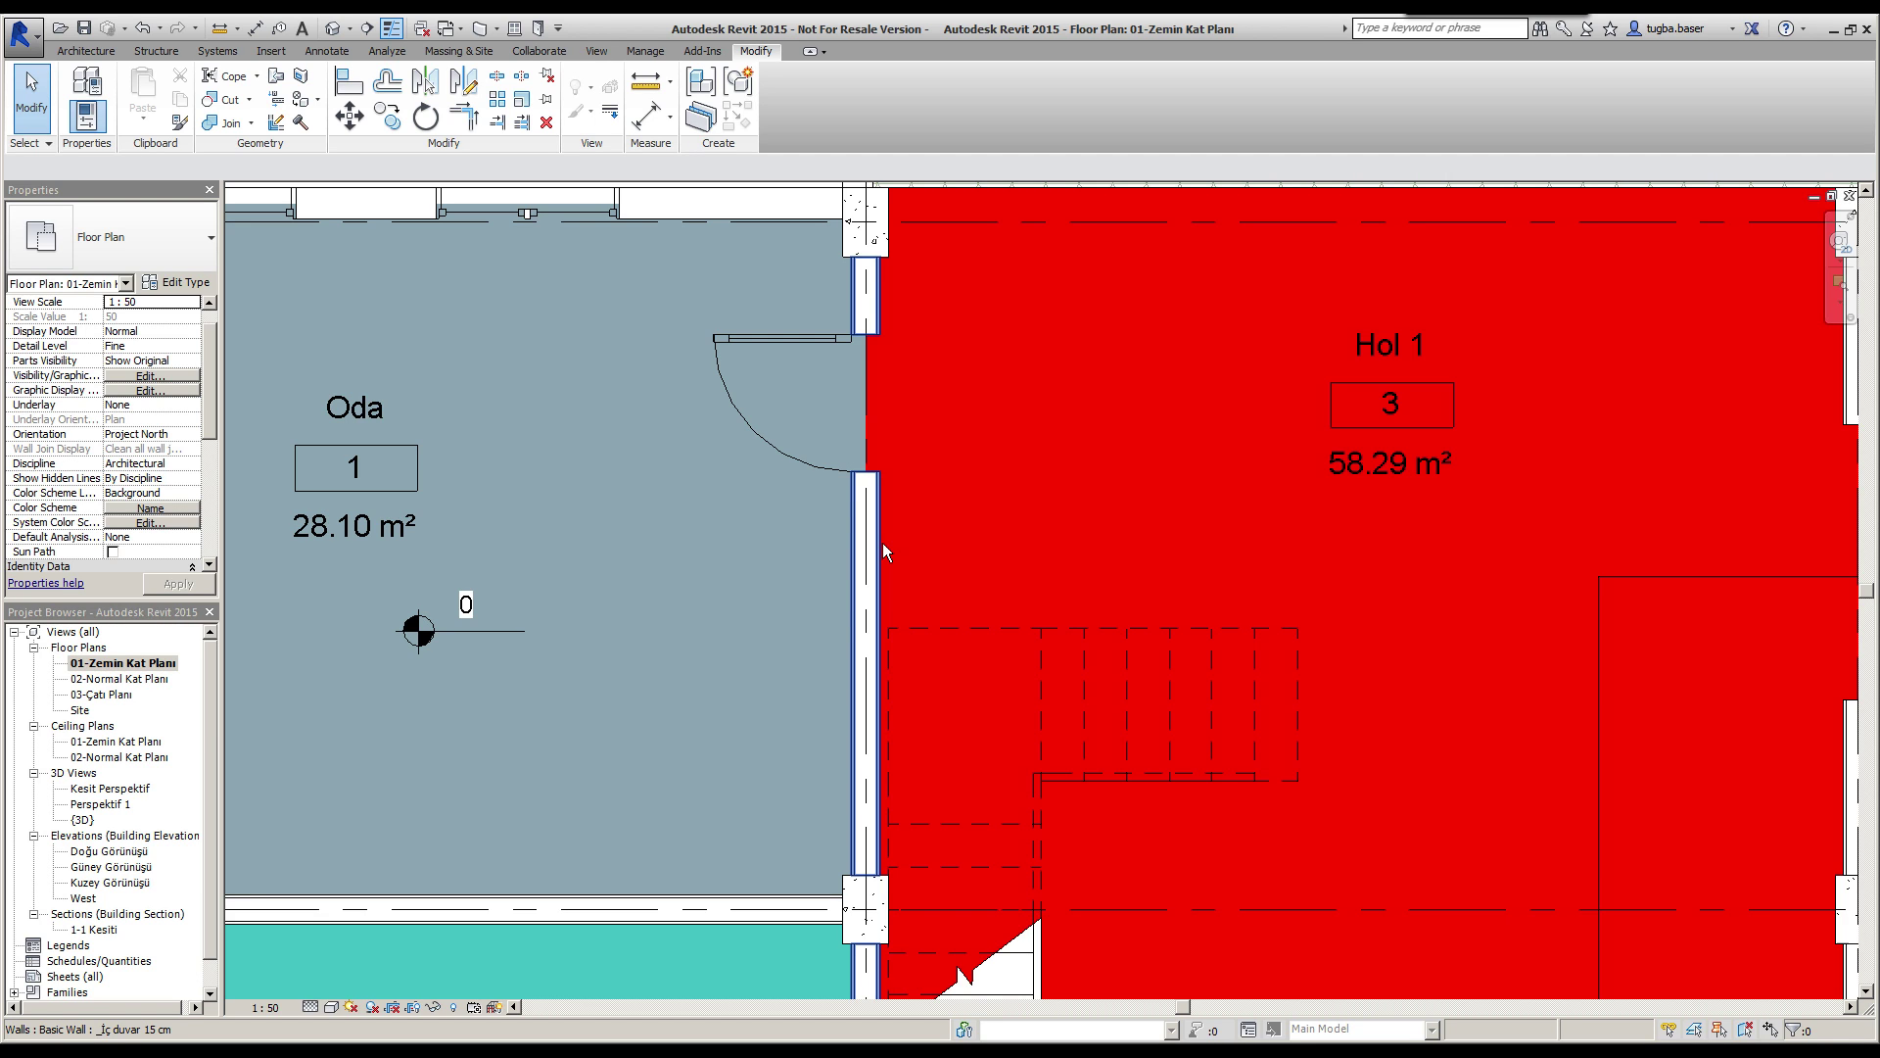
middle_drag(738, 428, 708, 476)
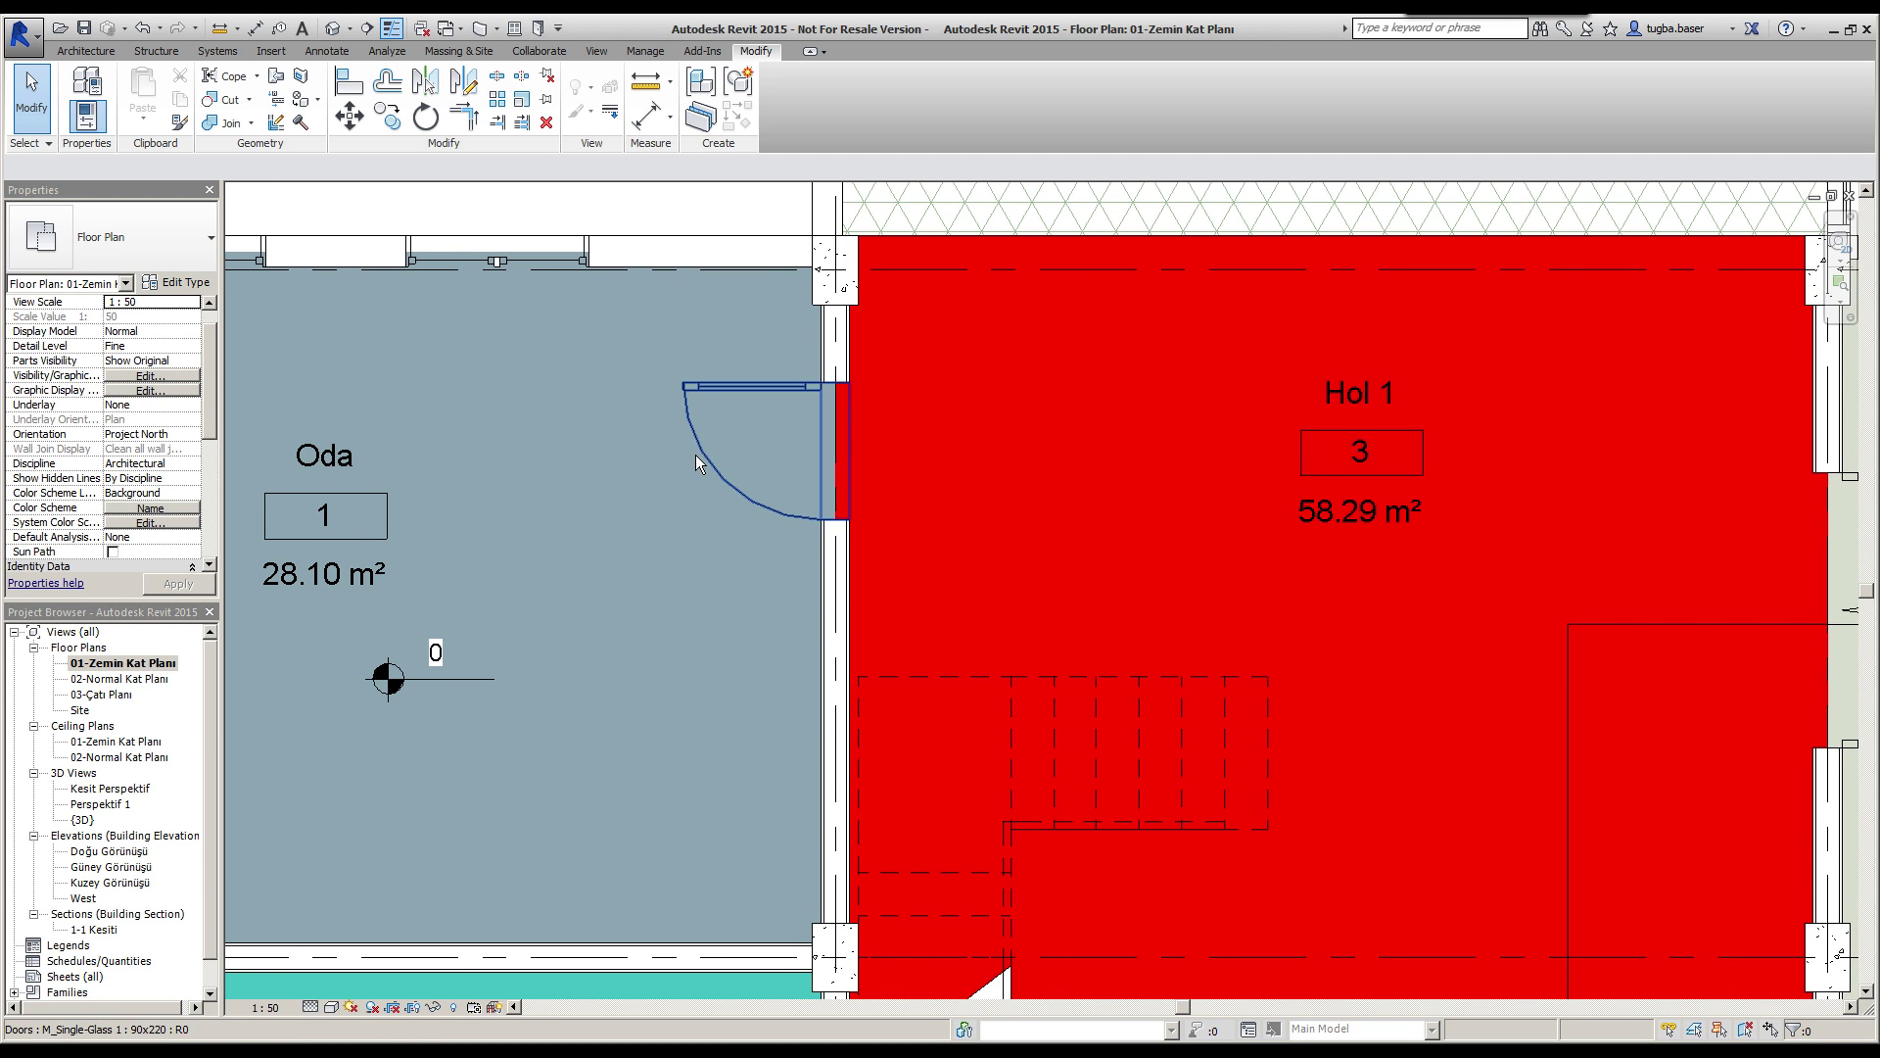
click(694, 382)
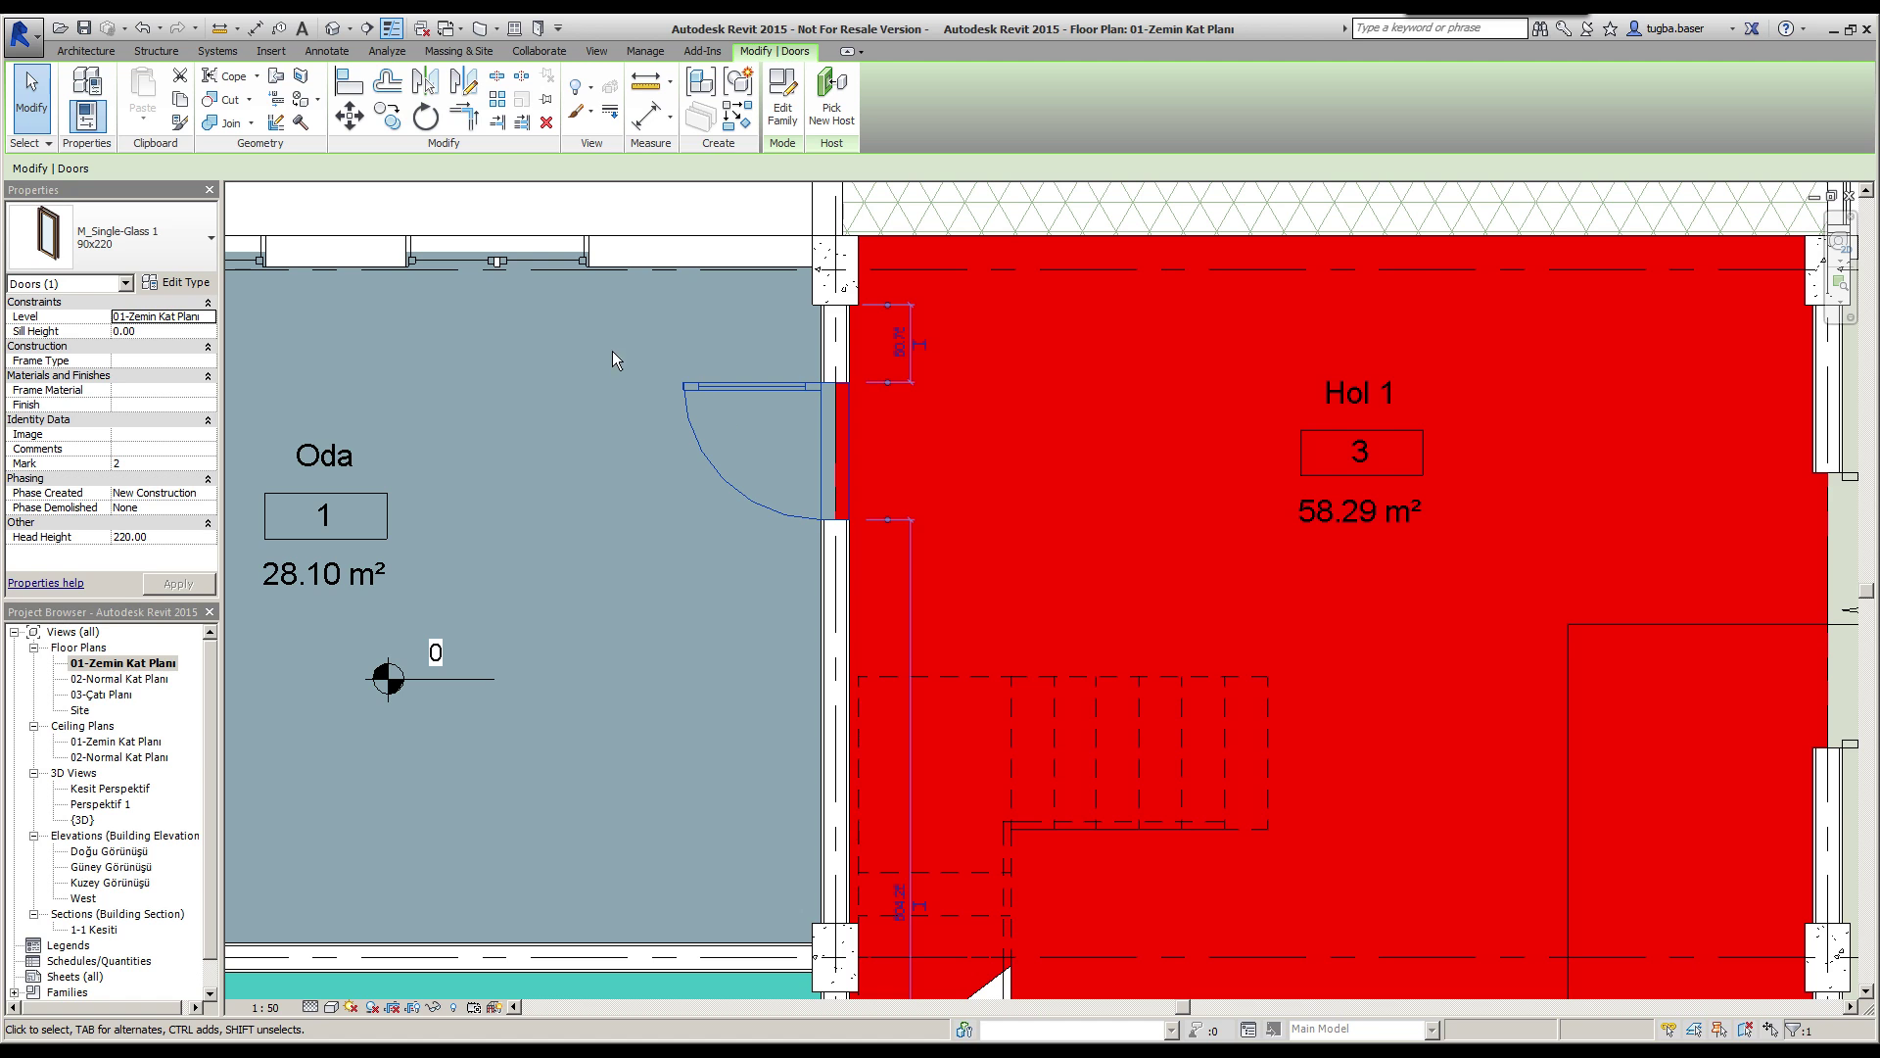
click(157, 284)
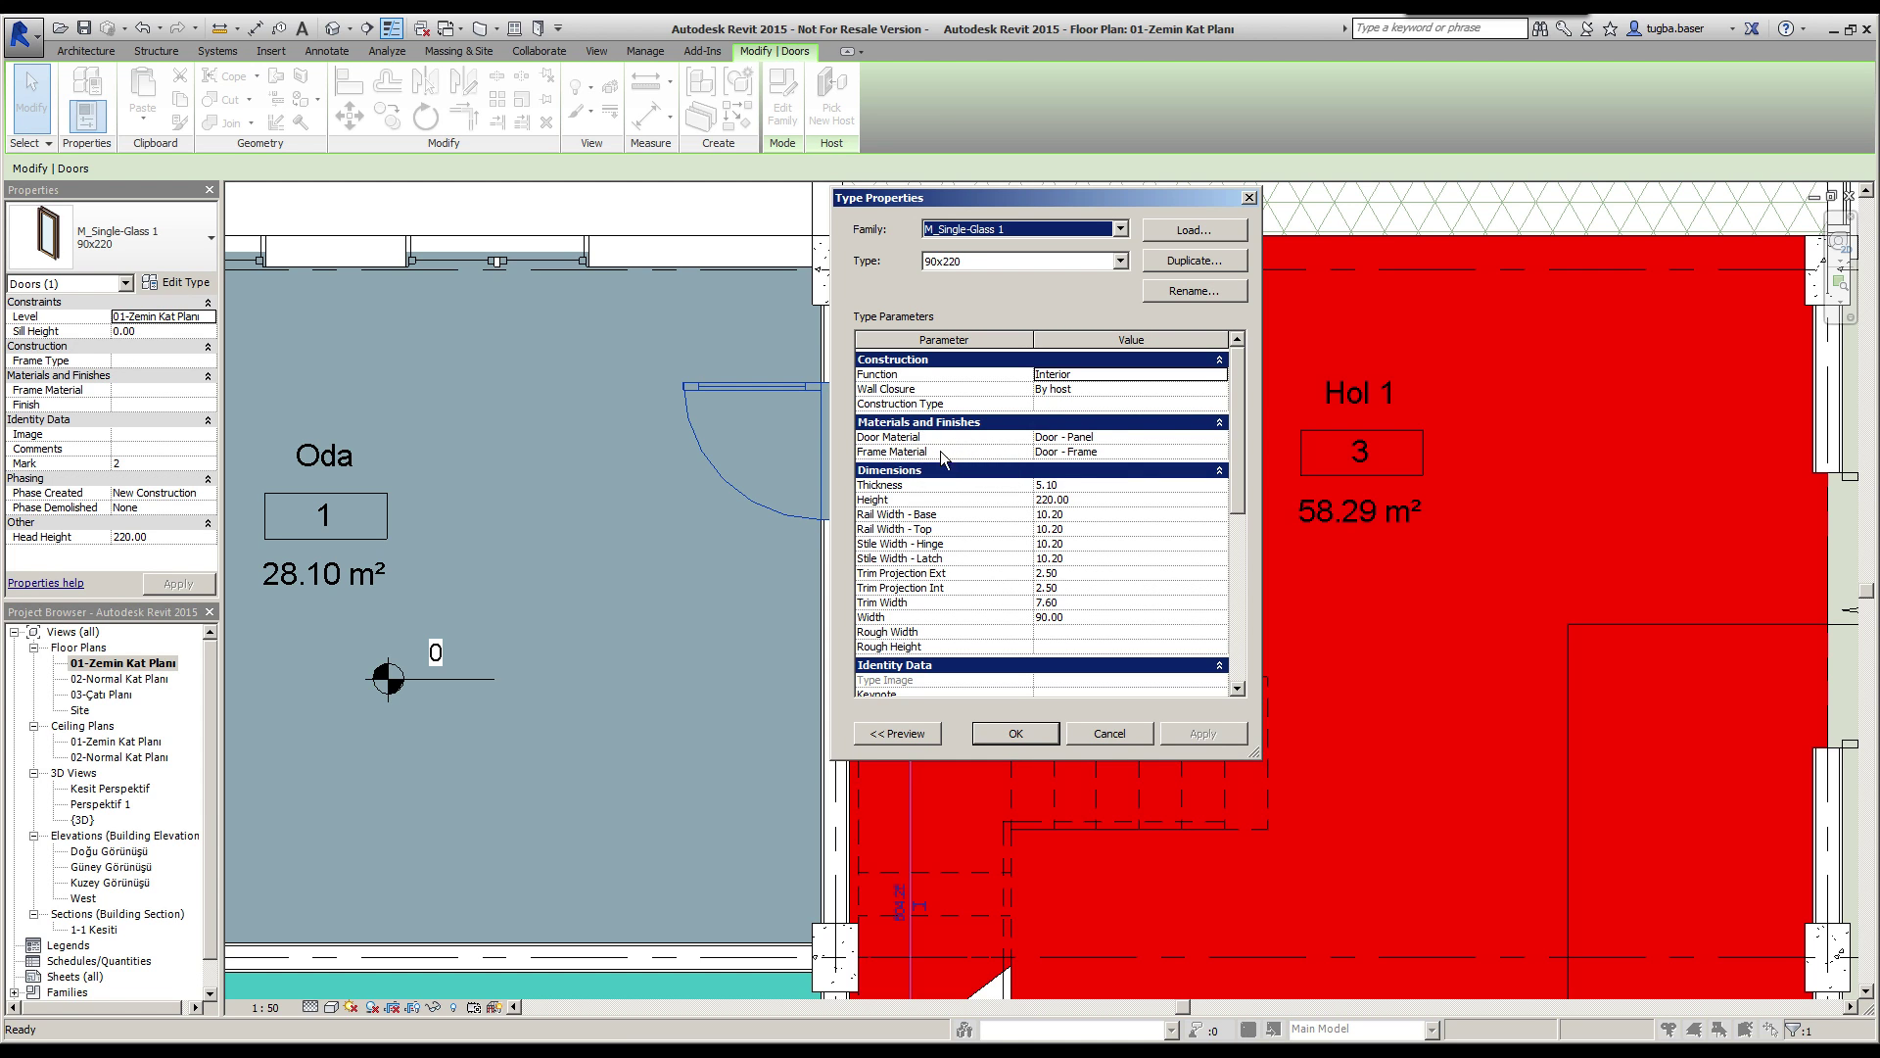
Step: Inspect the M_Single-Glass 1 90x220 door's Door - Panel material, then close both dialogs unchanged
click(1214, 446)
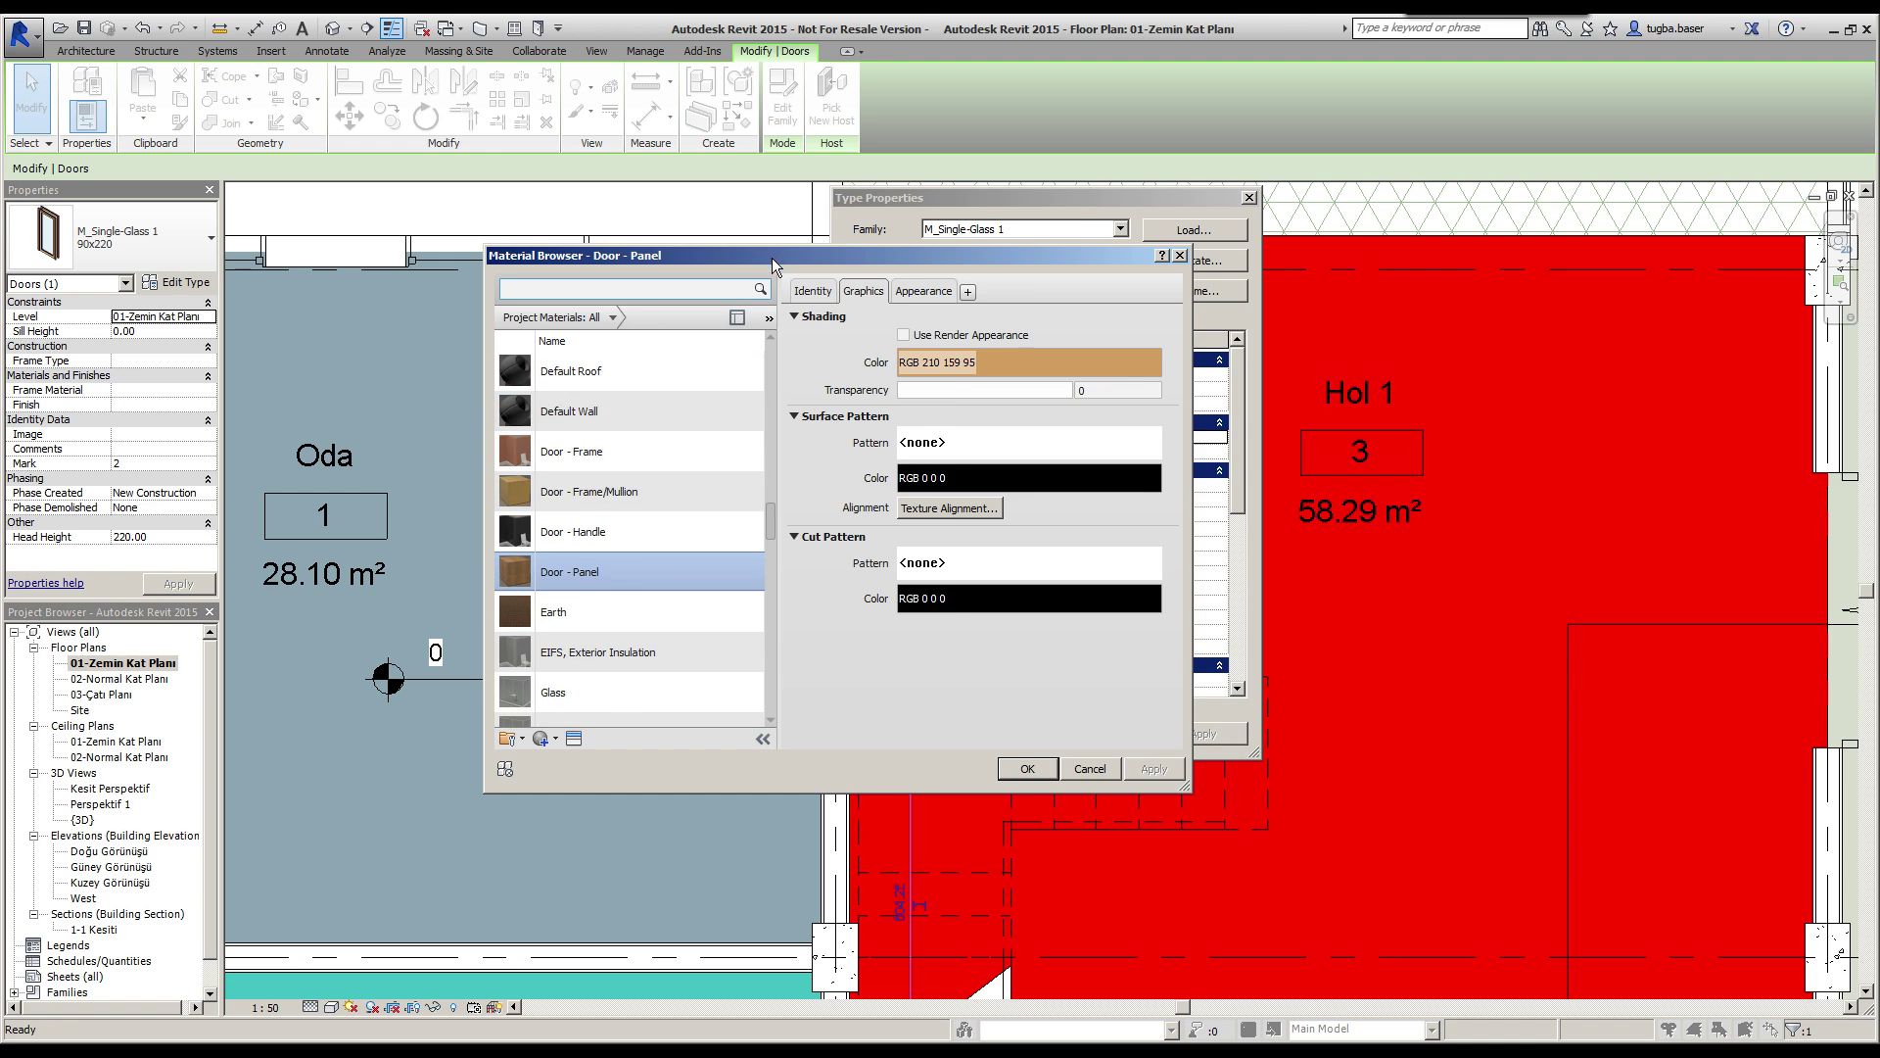
drag(772, 255, 1457, 273)
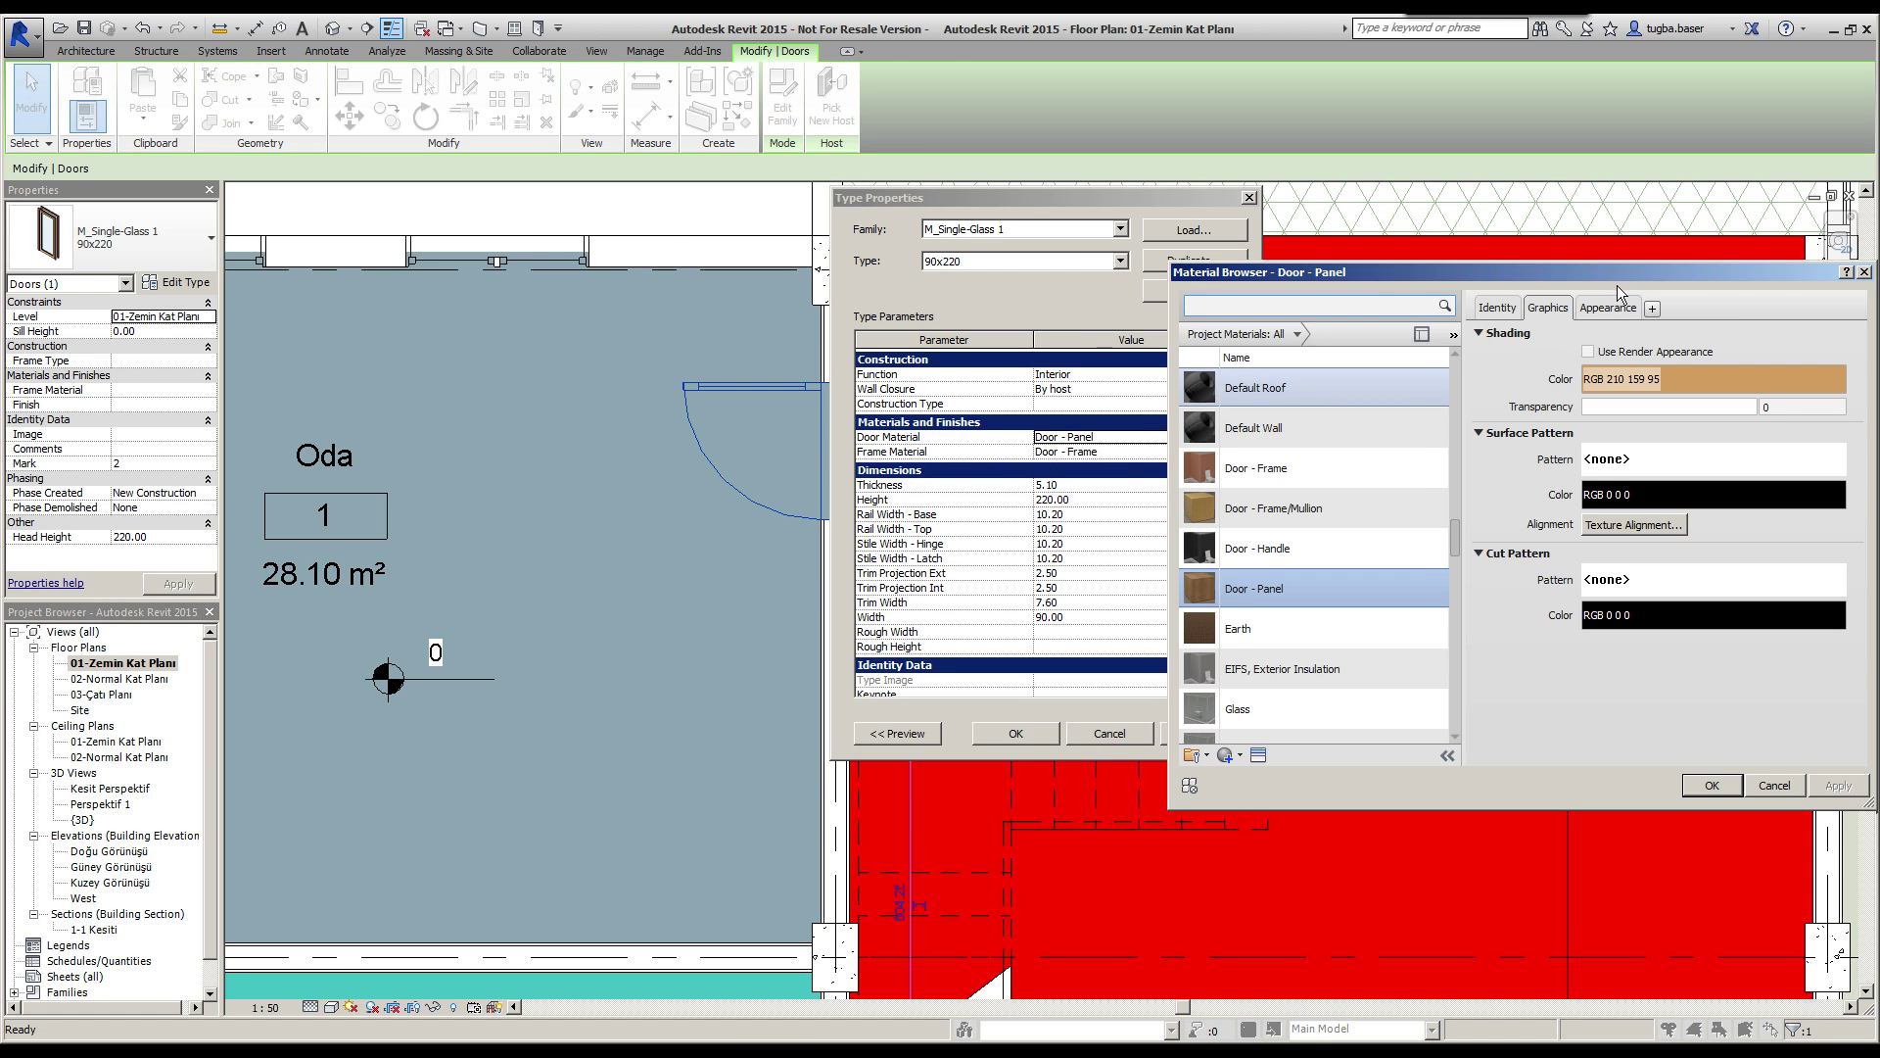
drag(1625, 278, 990, 202)
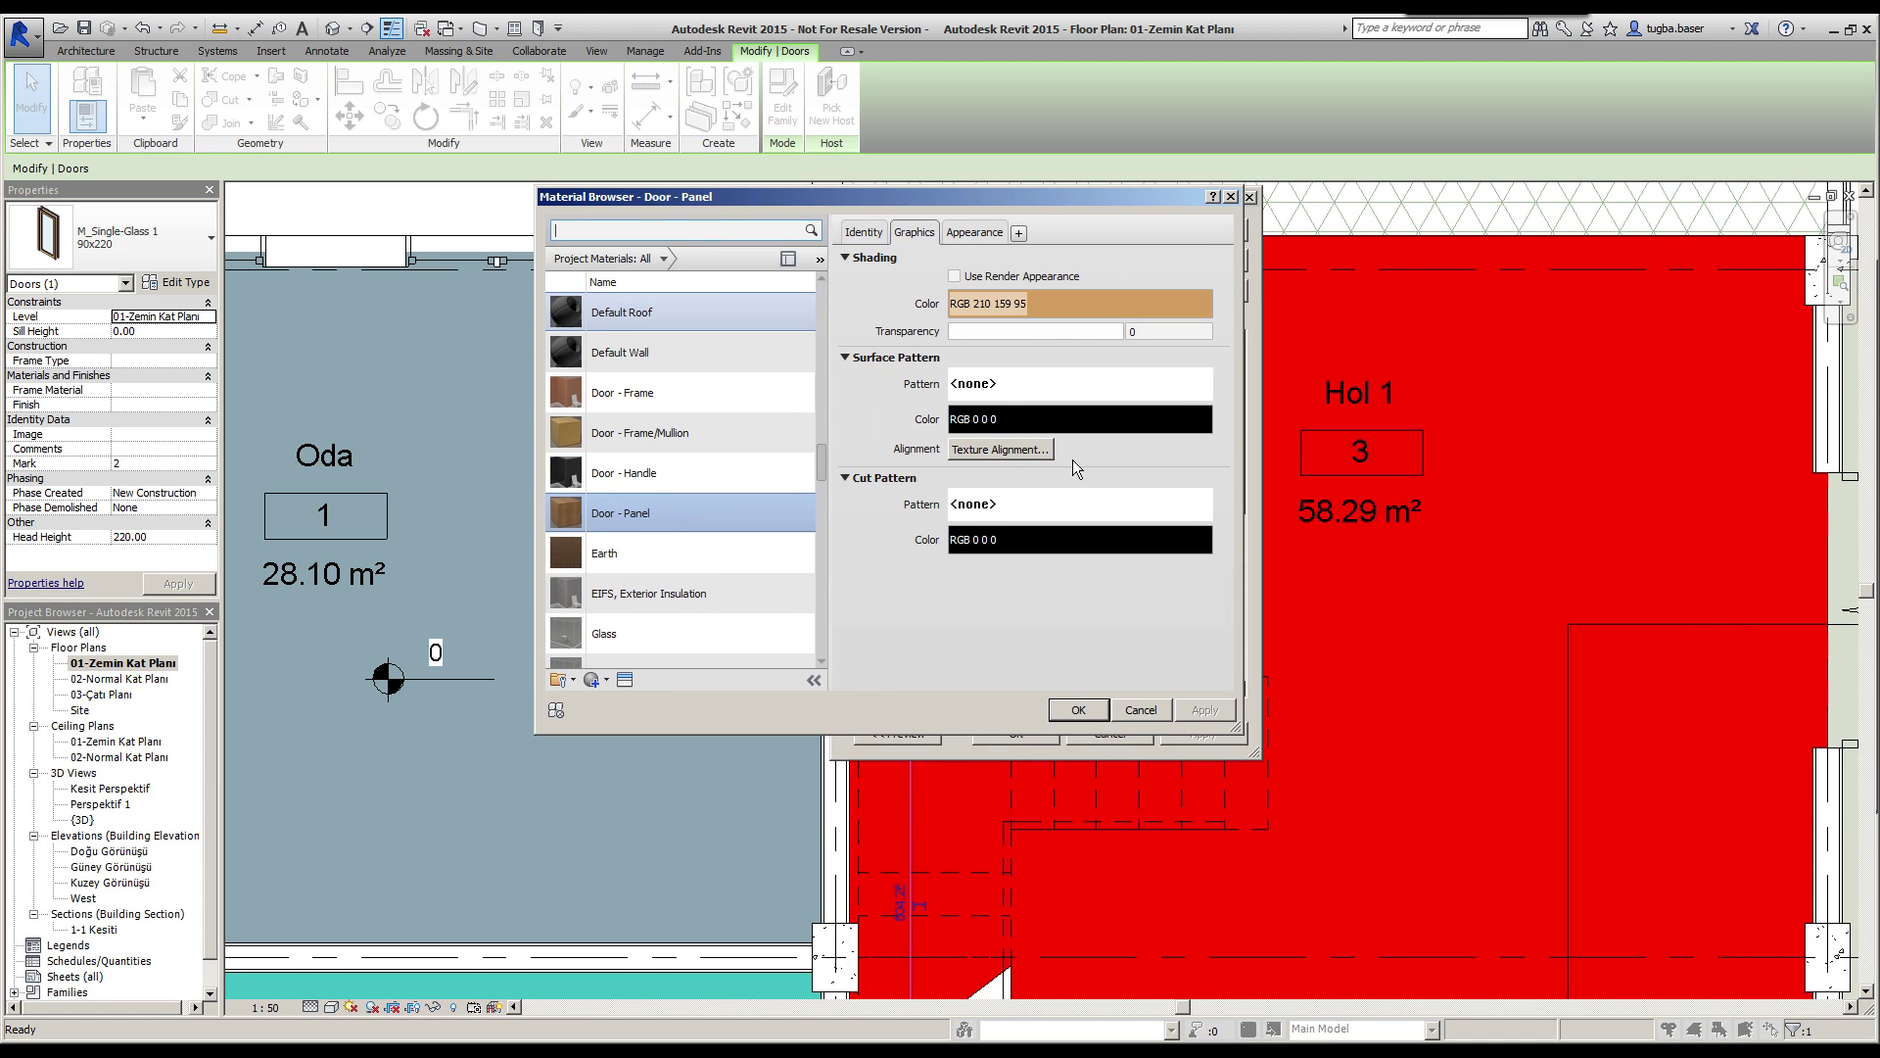
click(1142, 710)
click(1119, 737)
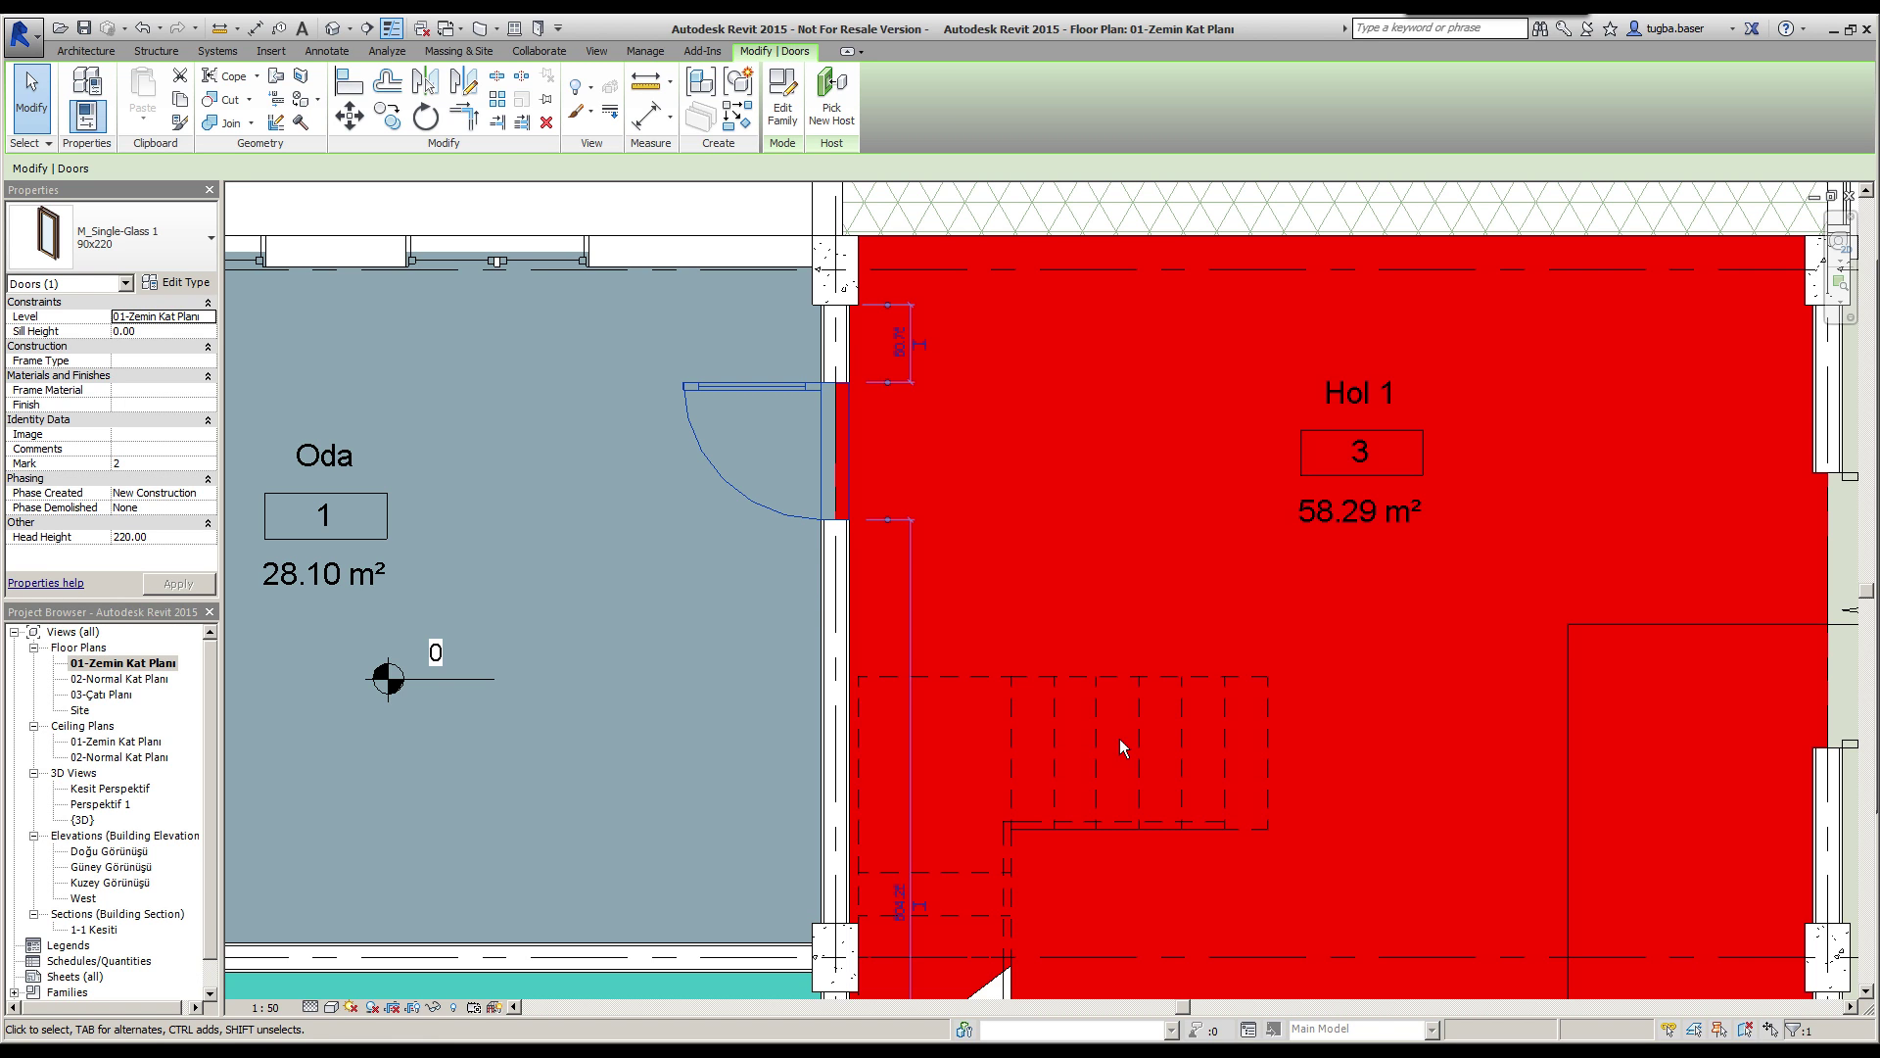
Step: Deselect the door, frame the full ground-floor plan with the Oda lejand legend, and open the project Material Browser
scroll(1080, 519, down, 3)
scroll(1079, 519, down, 2)
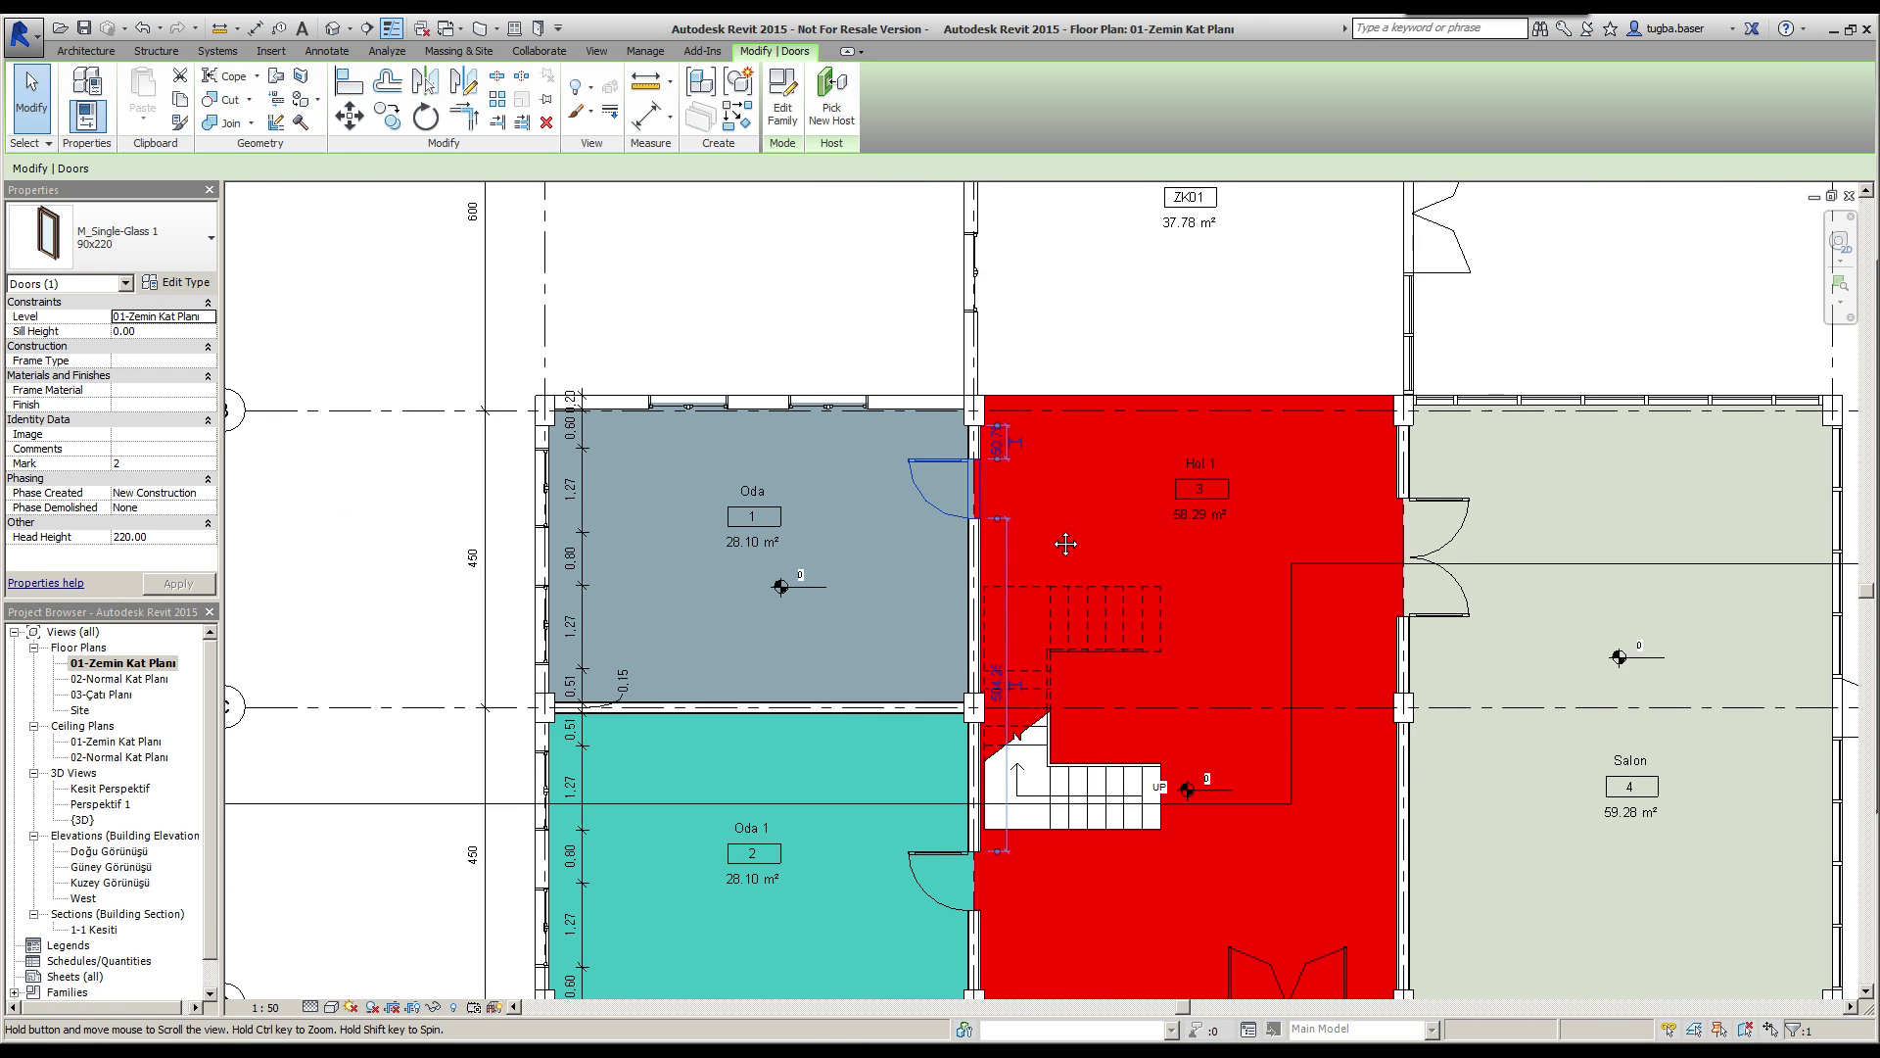
middle_drag(1077, 519, 943, 492)
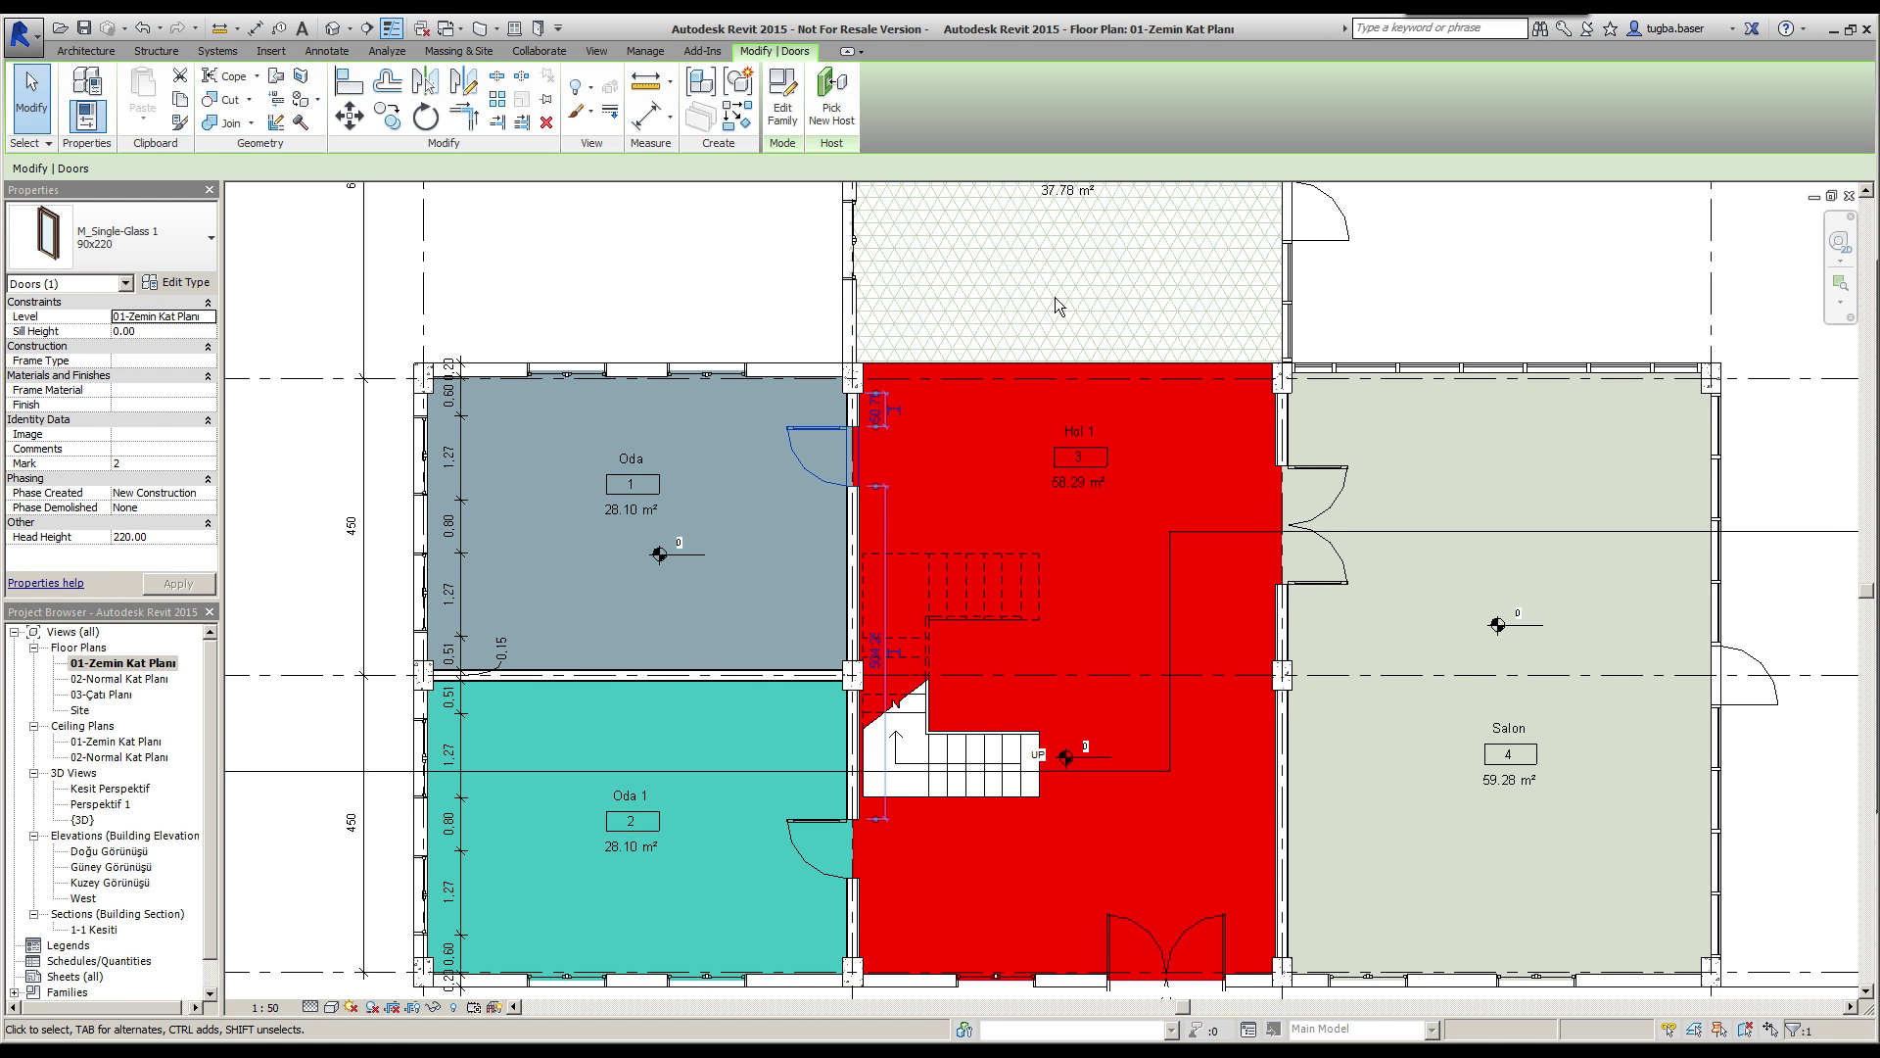
key(Escape)
scroll(702, 279, down, 2)
middle_drag(702, 279, 682, 311)
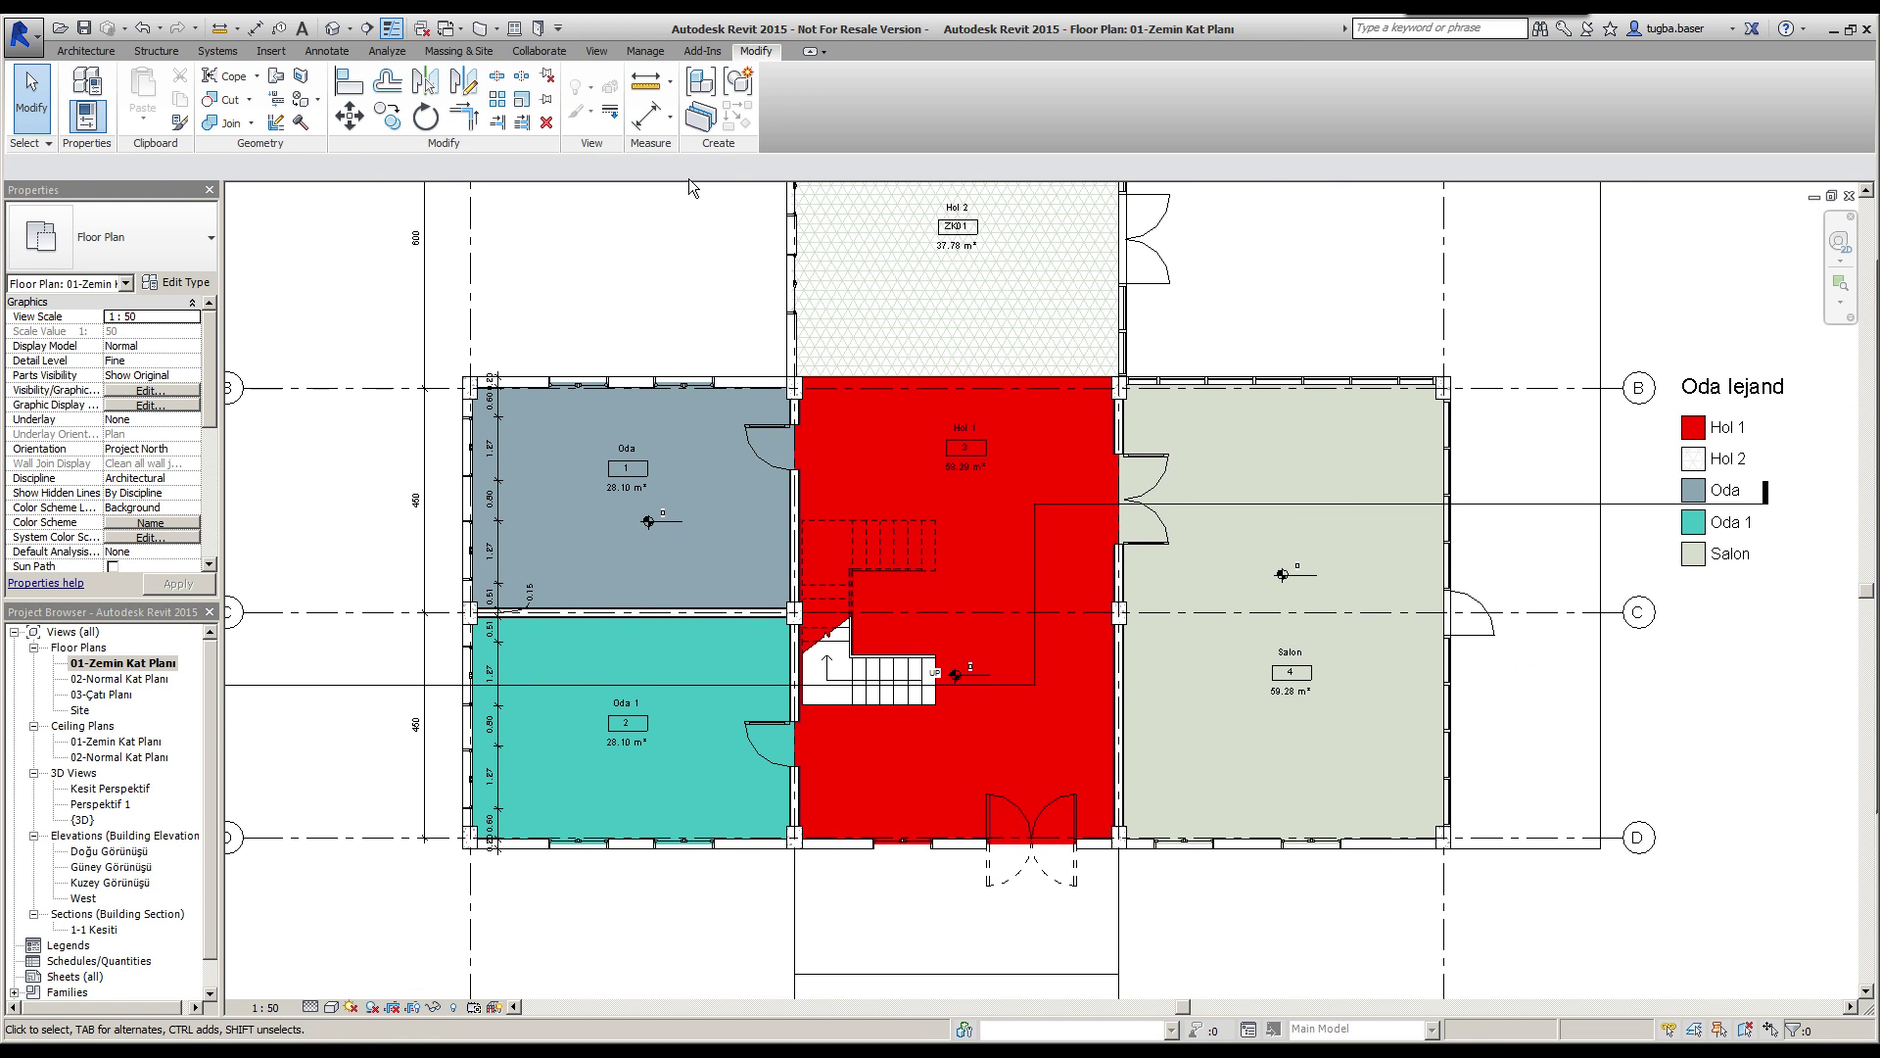
click(645, 51)
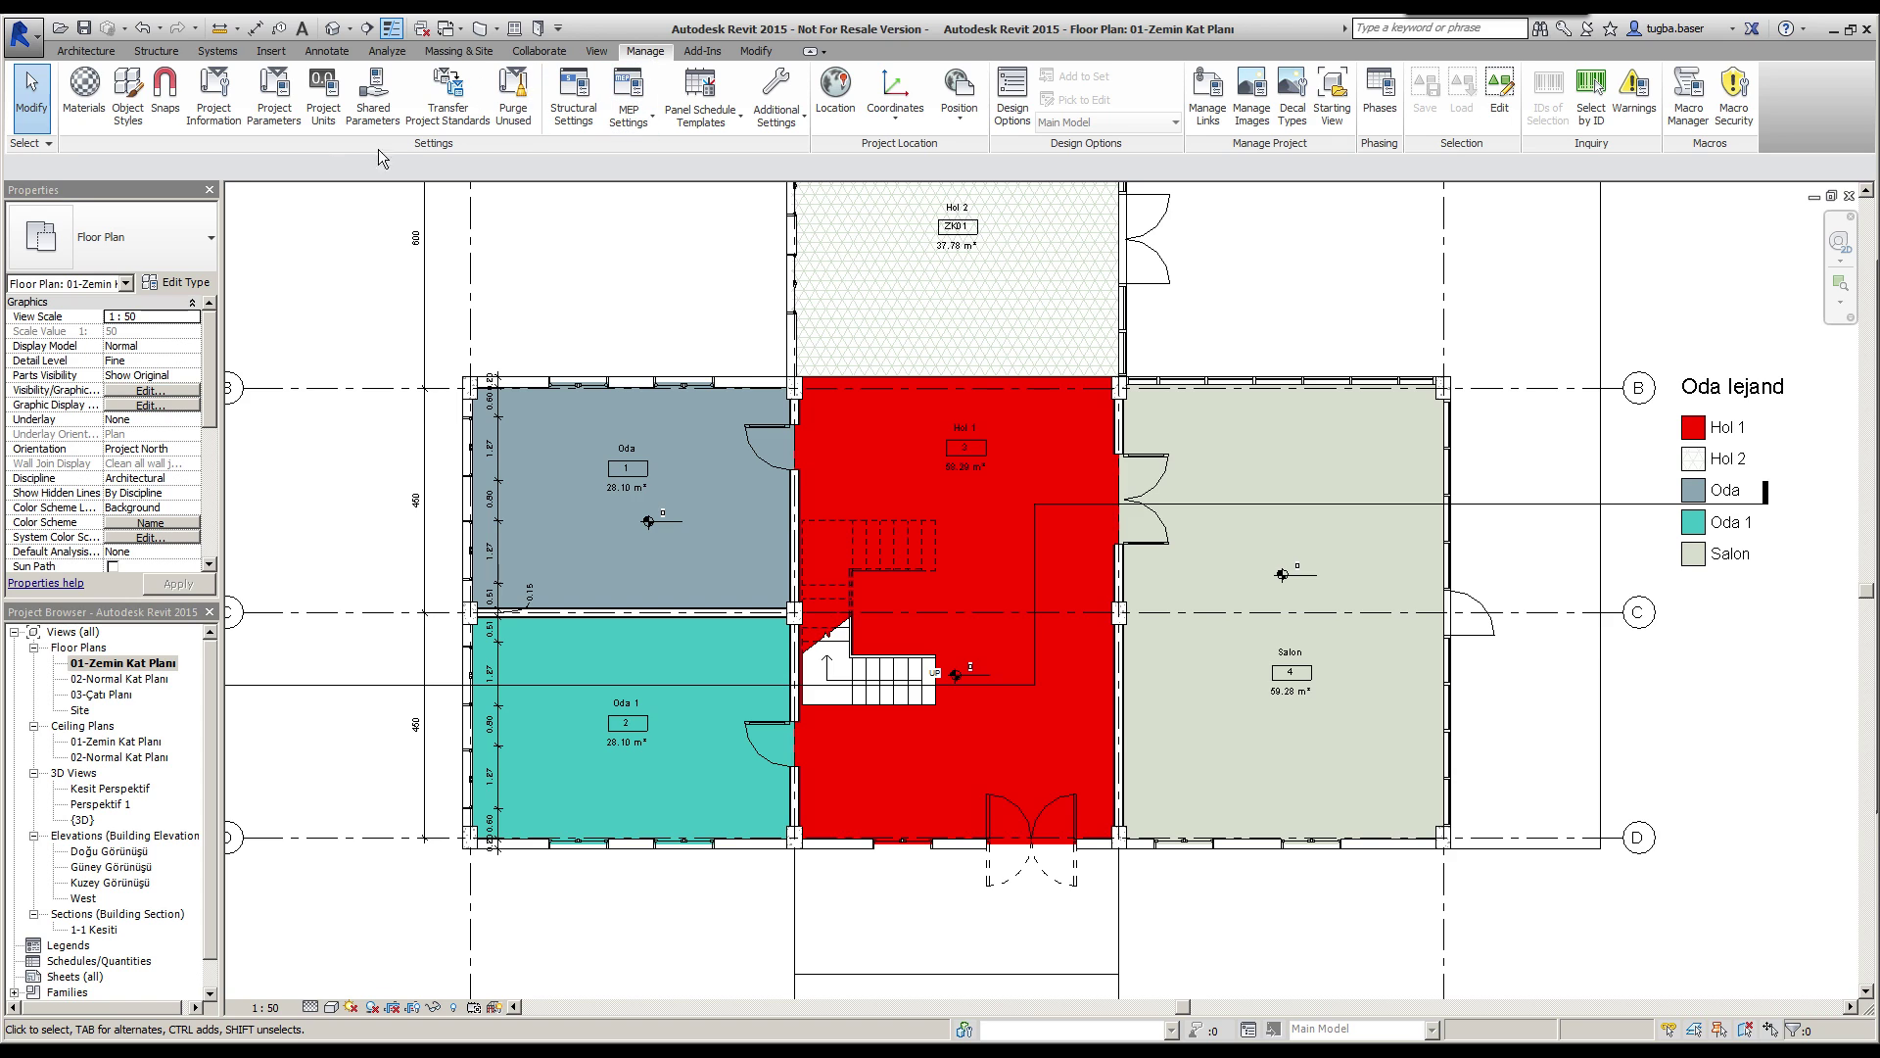
click(84, 93)
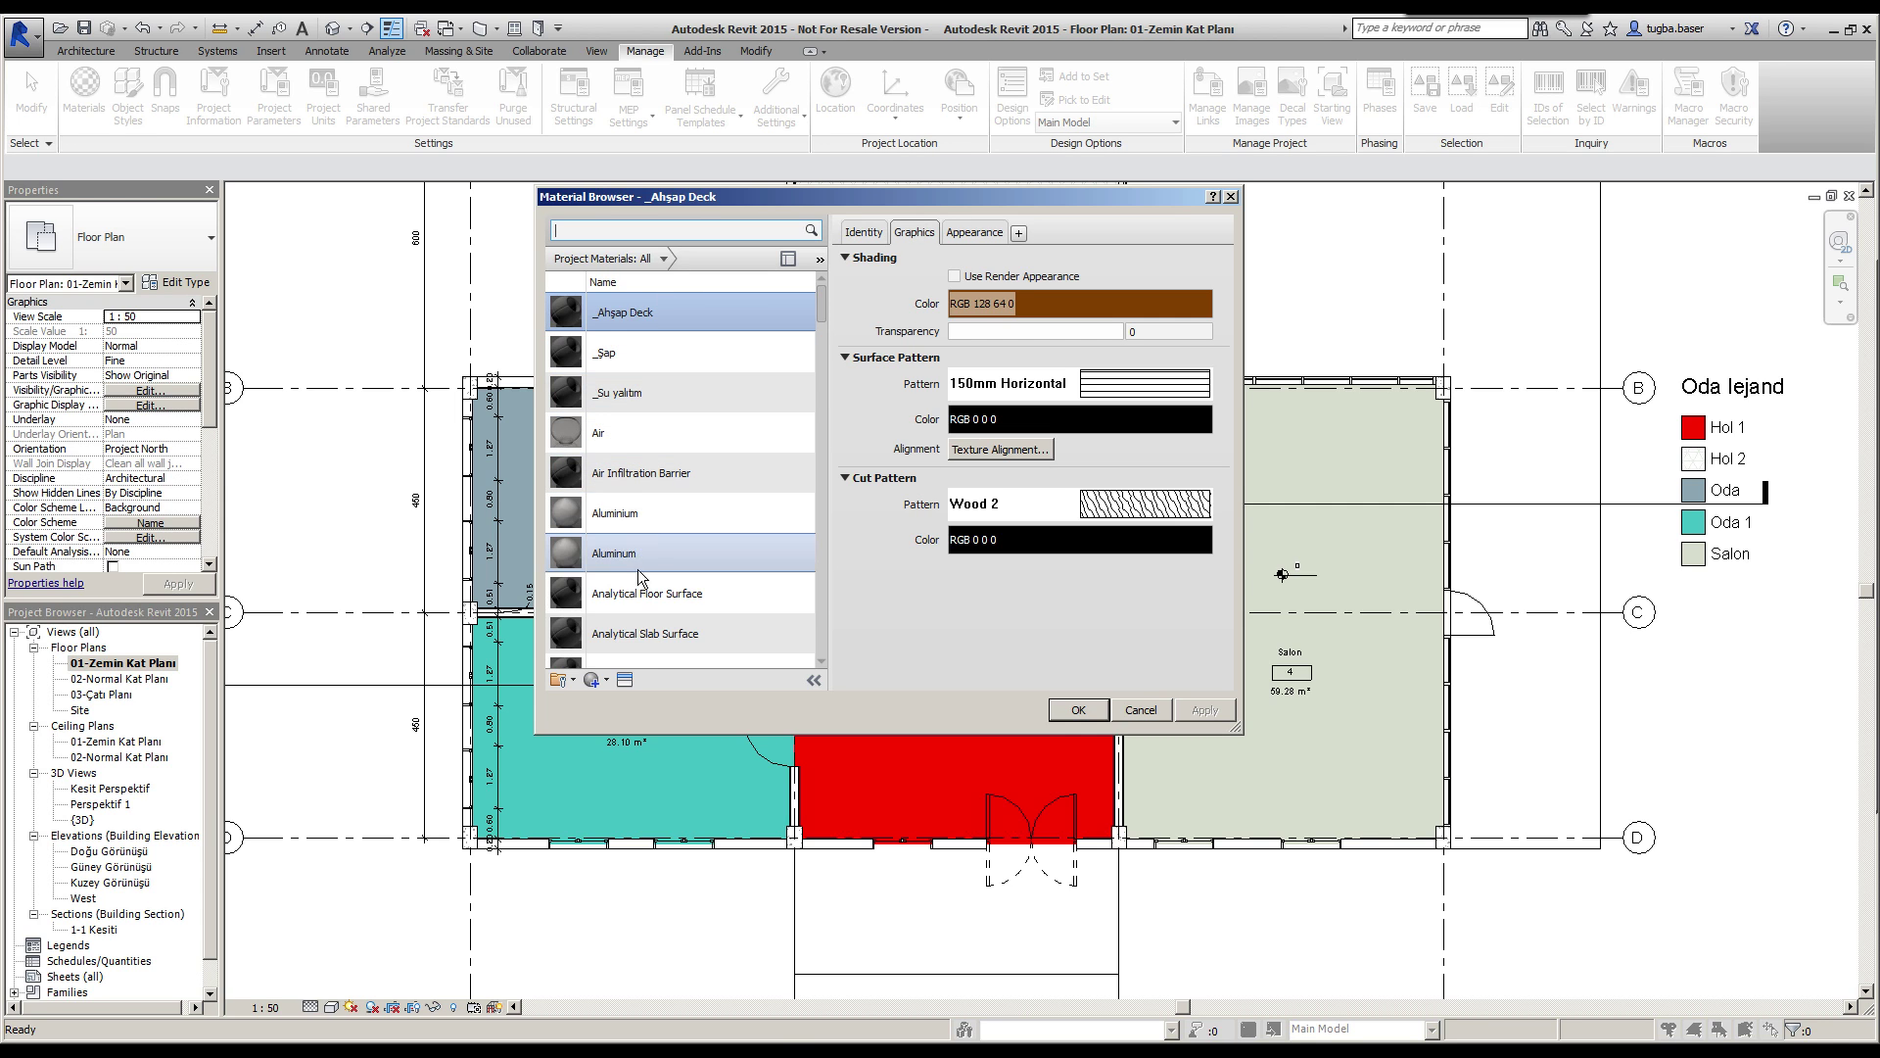
Step: Scroll the Material Browser list and select the grey Default material (RGB 127 127 127)
mouse_move(822, 303)
mouse_down()
mouse_move(838, 401)
mouse_move(848, 294)
mouse_up()
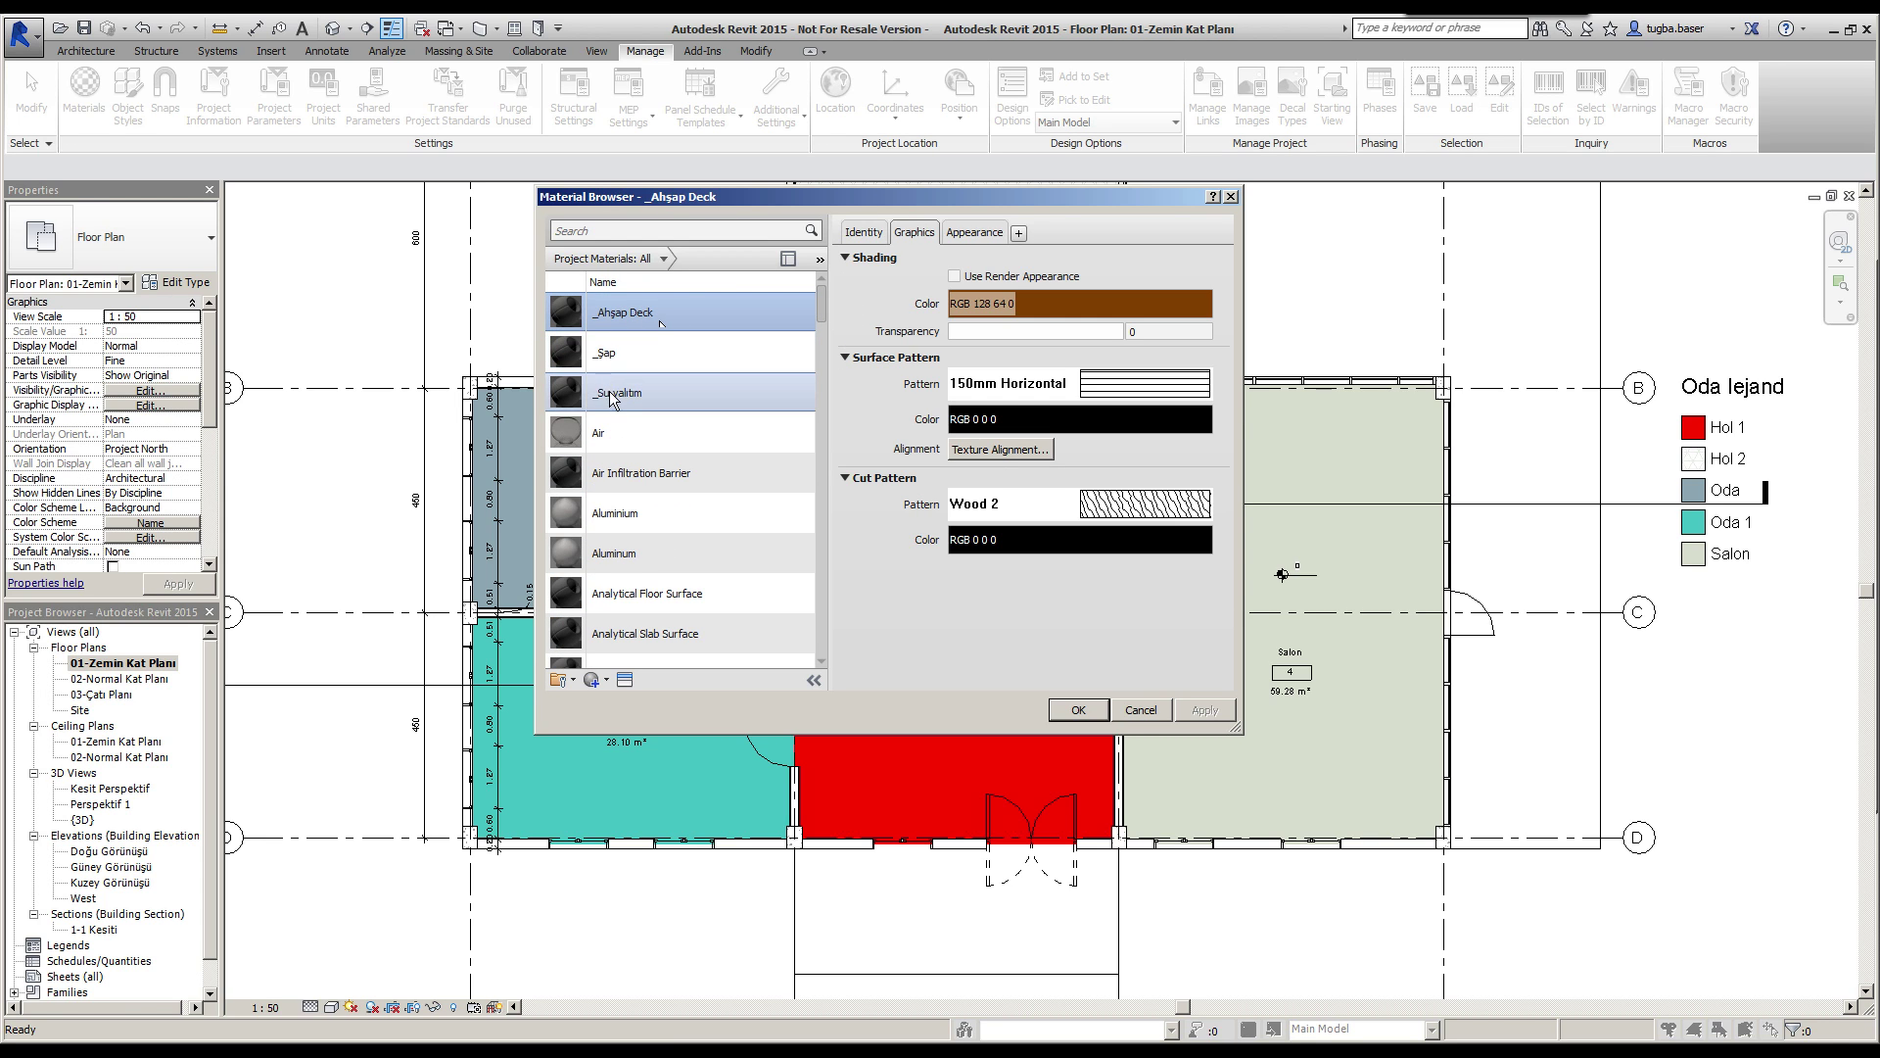
drag(825, 317, 825, 388)
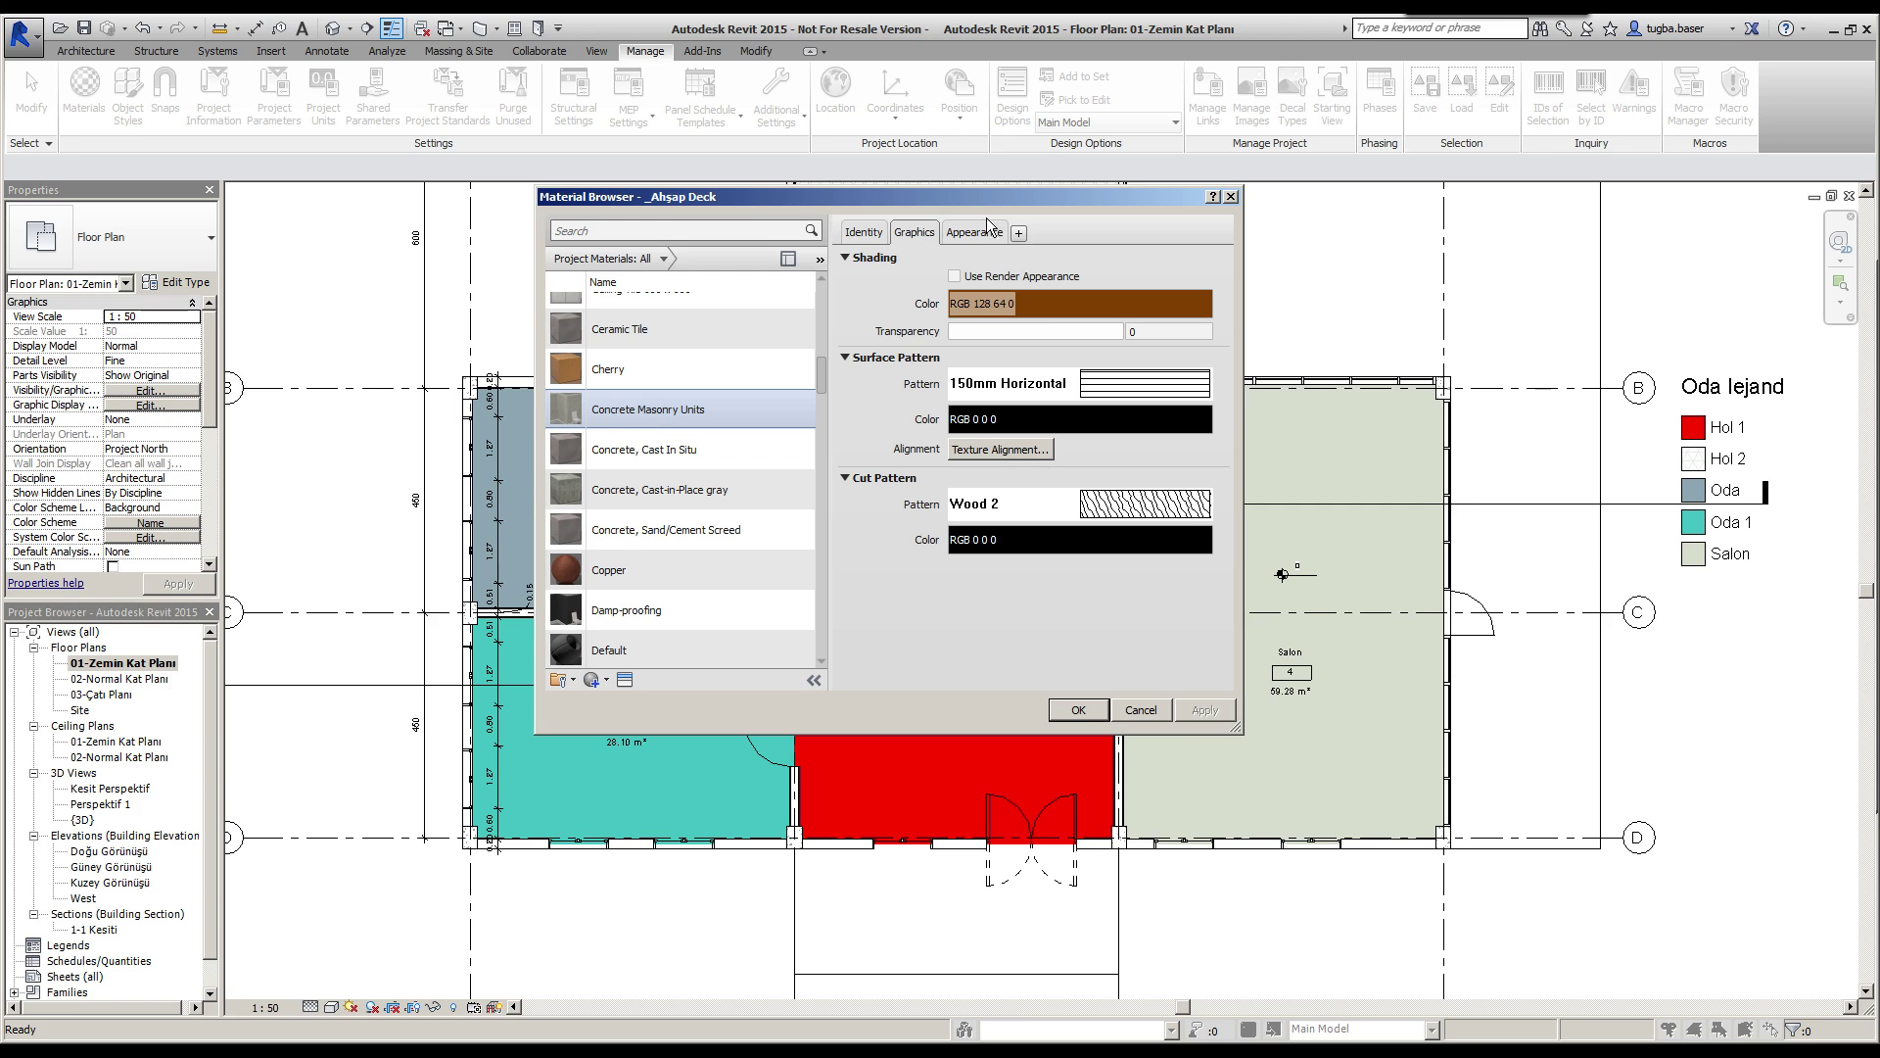
scroll(781, 340, up, 1)
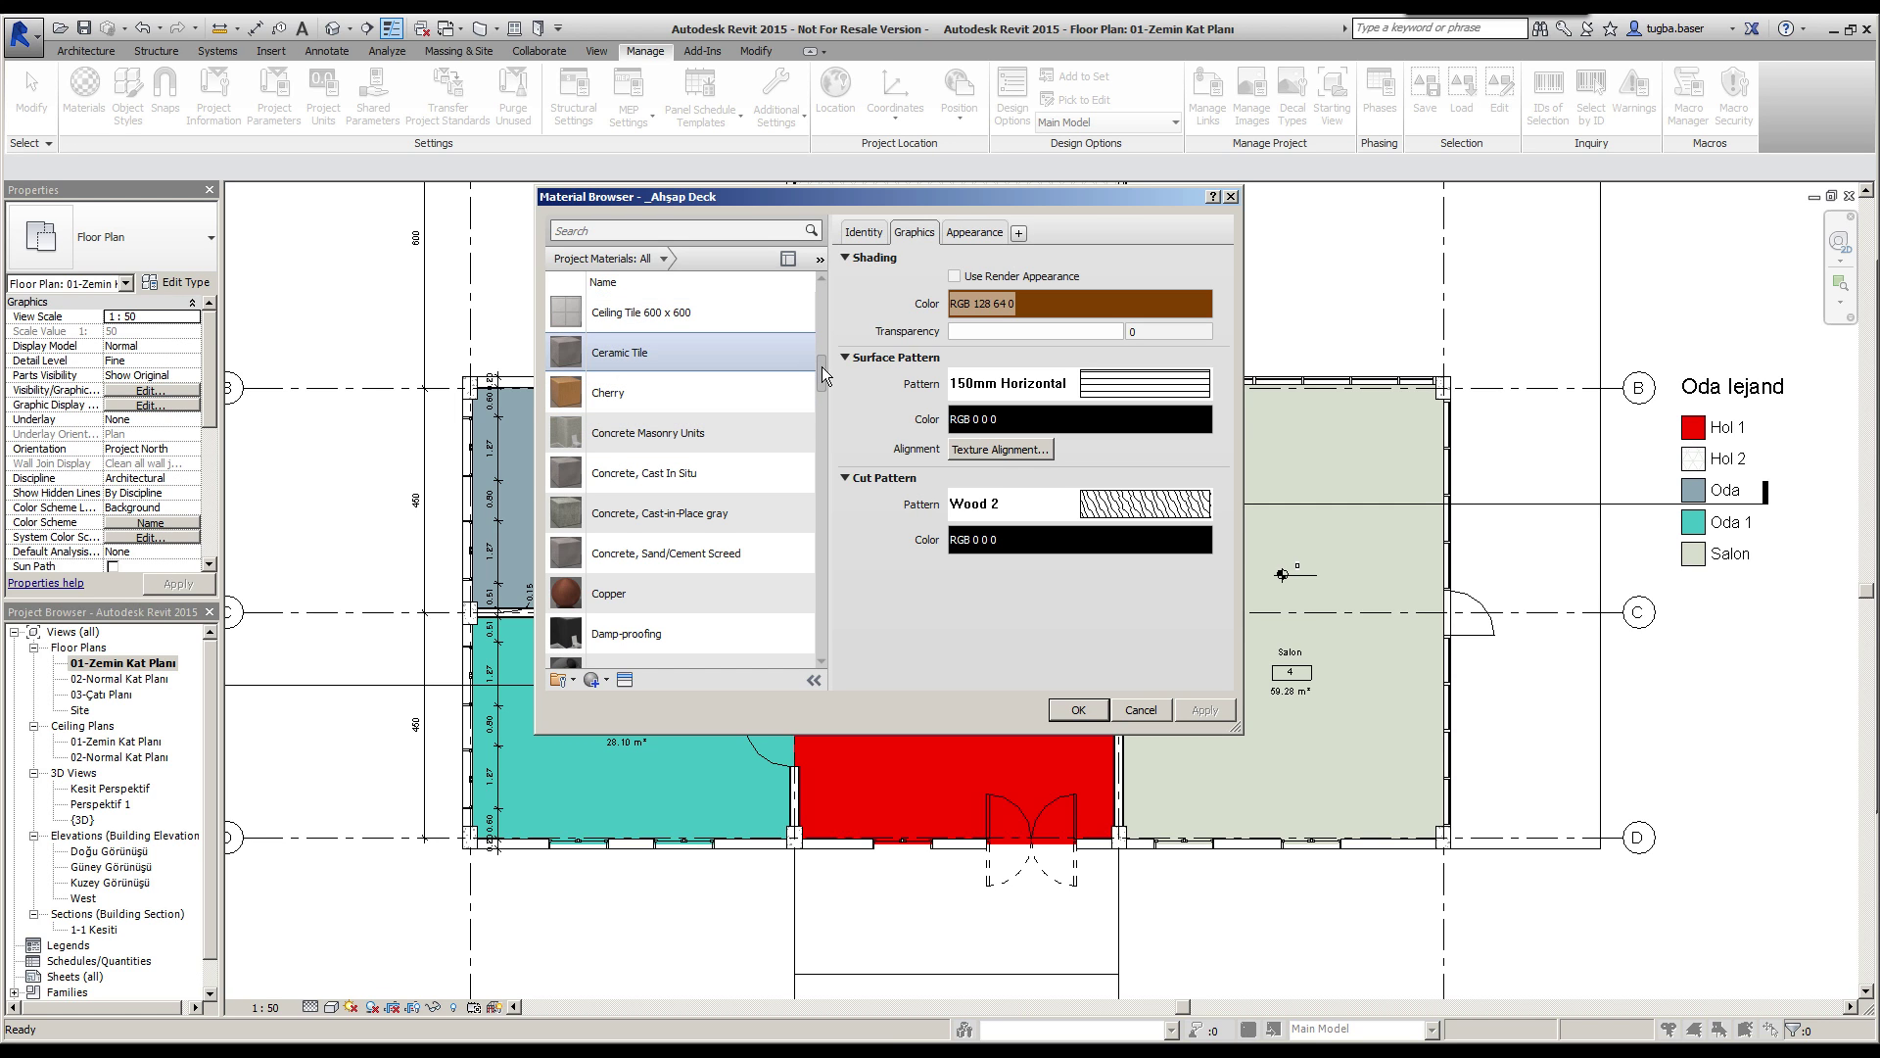
drag(821, 367, 820, 393)
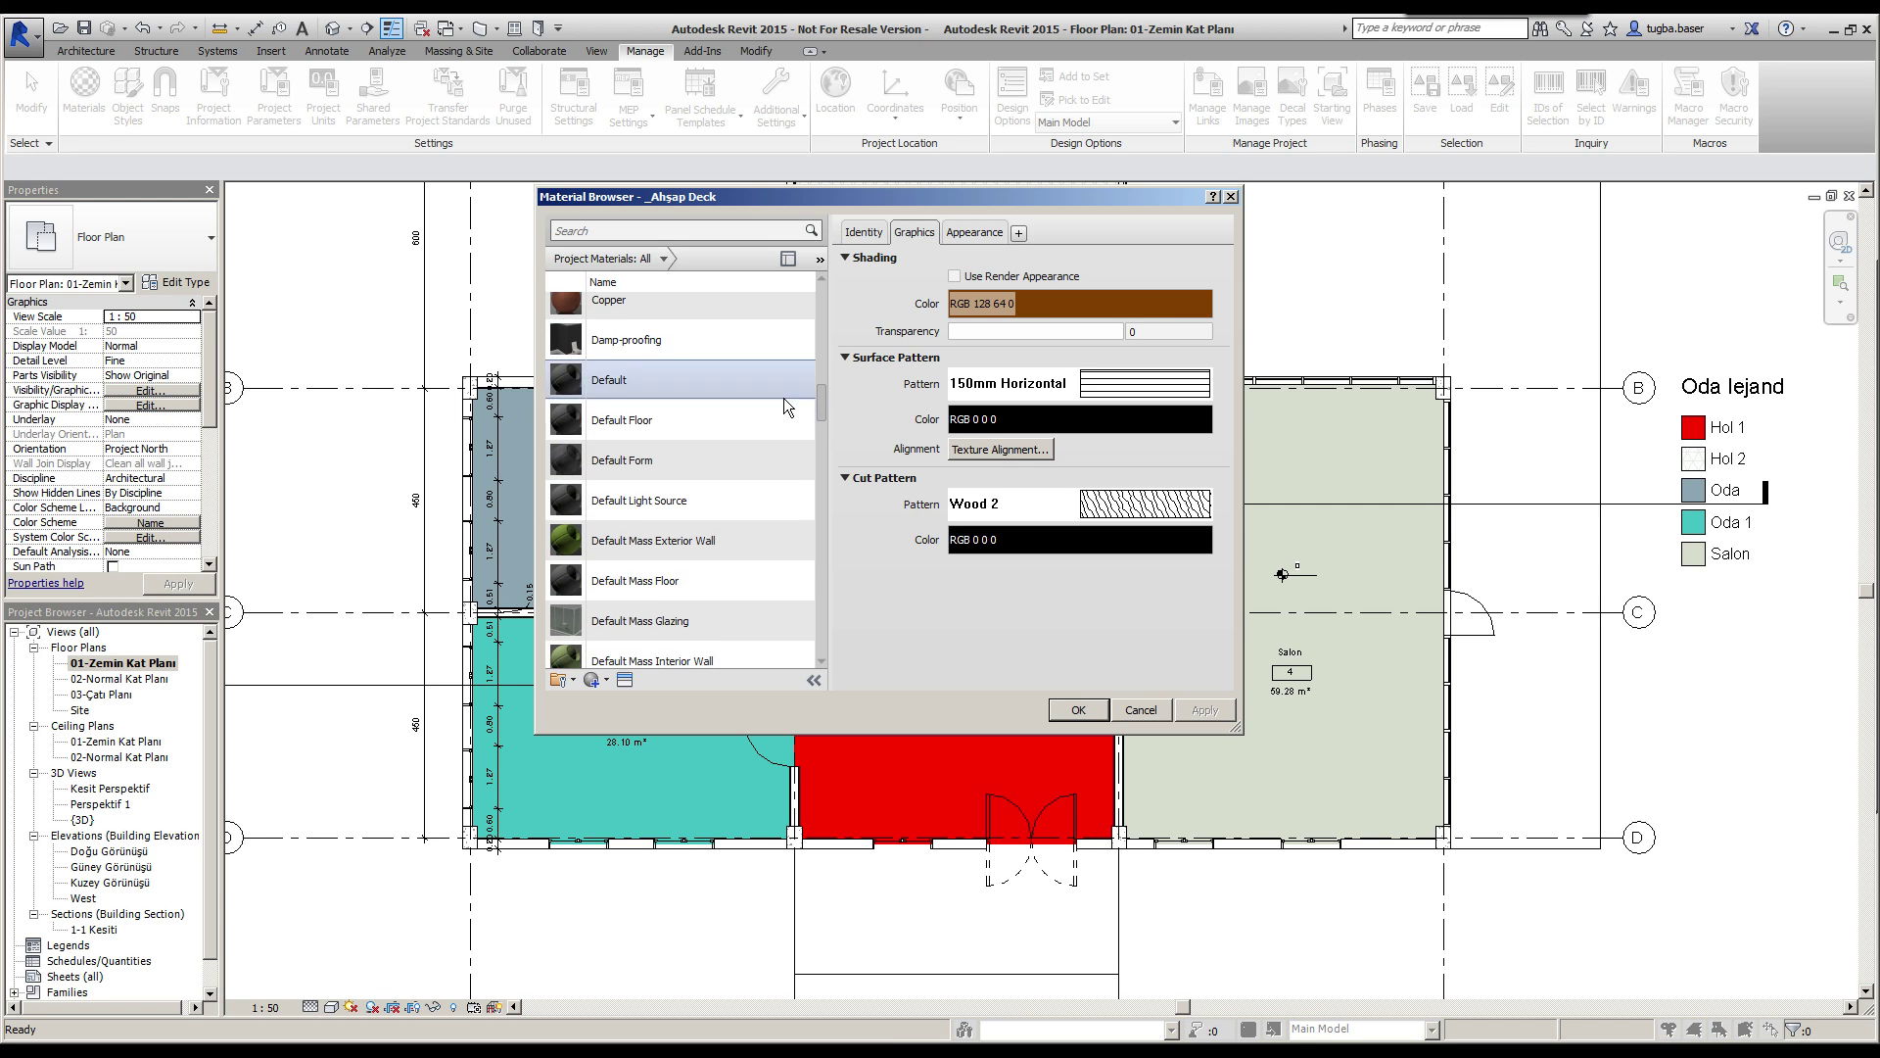
click(614, 385)
right_click(614, 388)
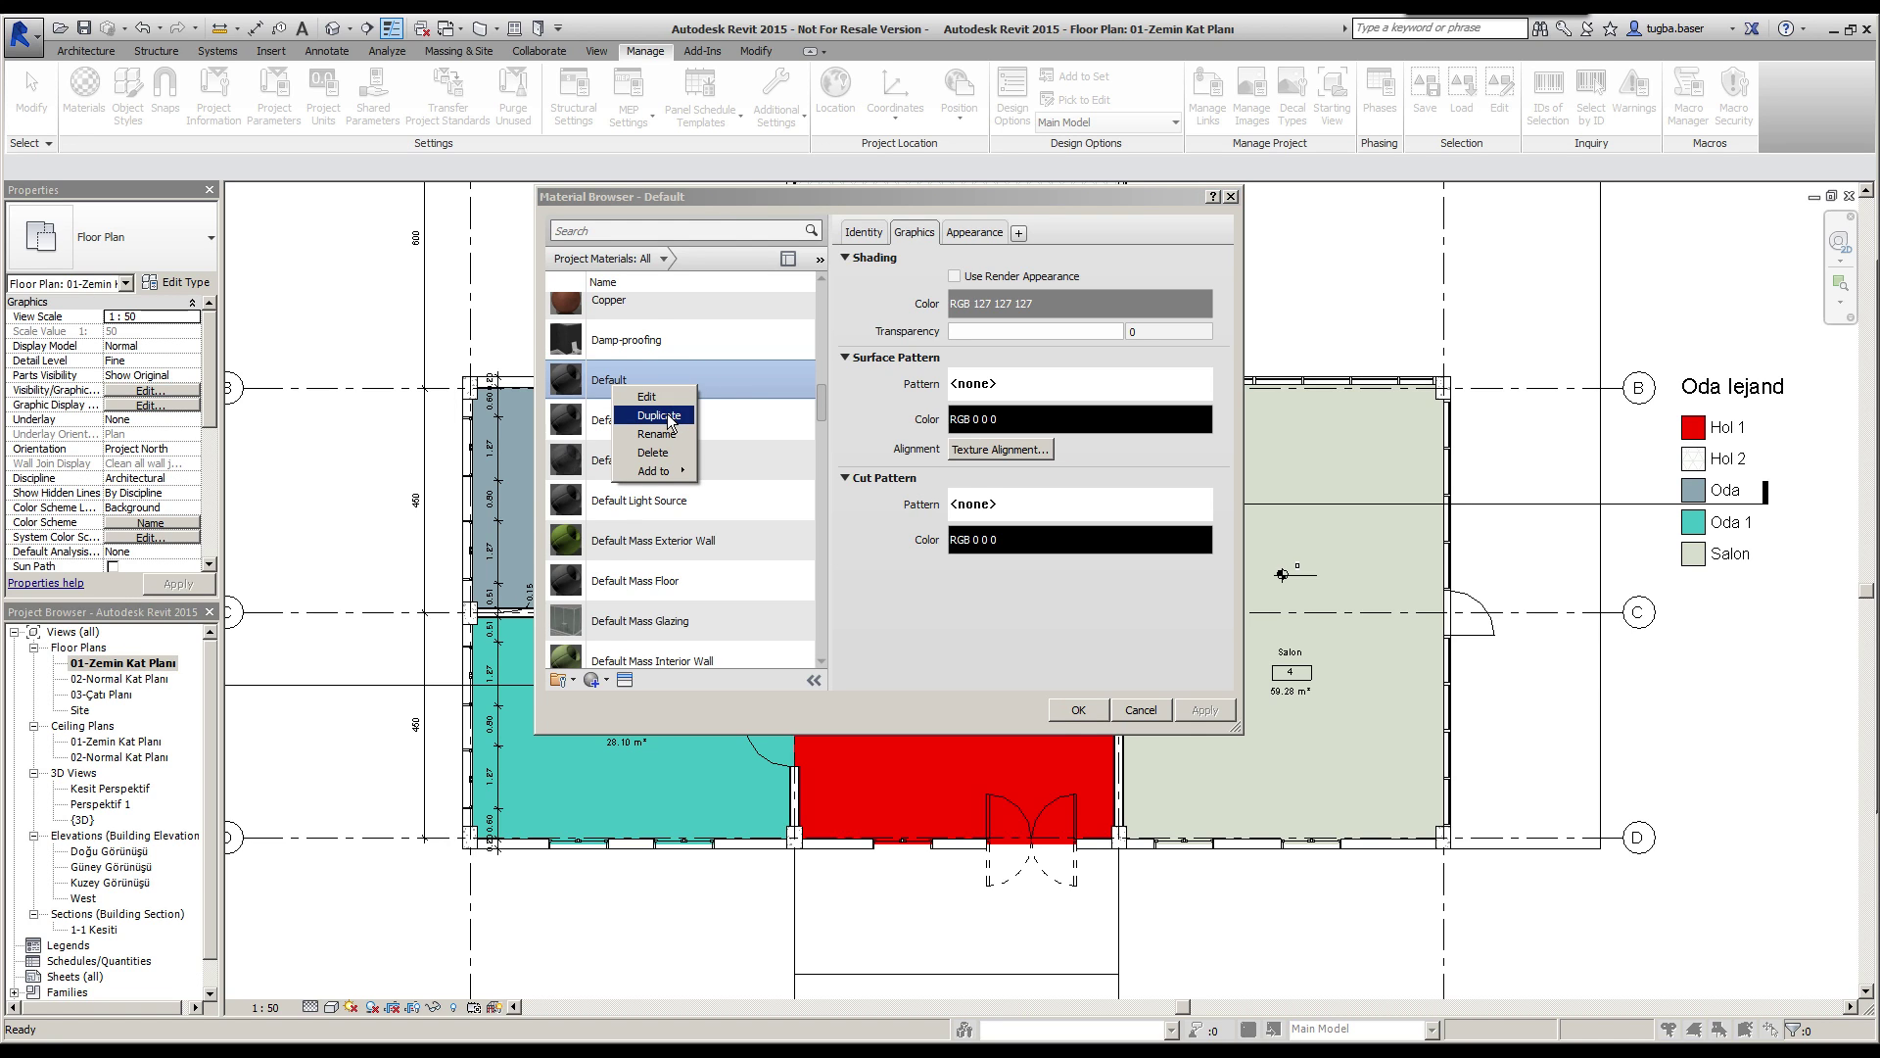
Step: Duplicate Default as a new material named 'duvar kaplaması' and show its Appearance settings
click(670, 418)
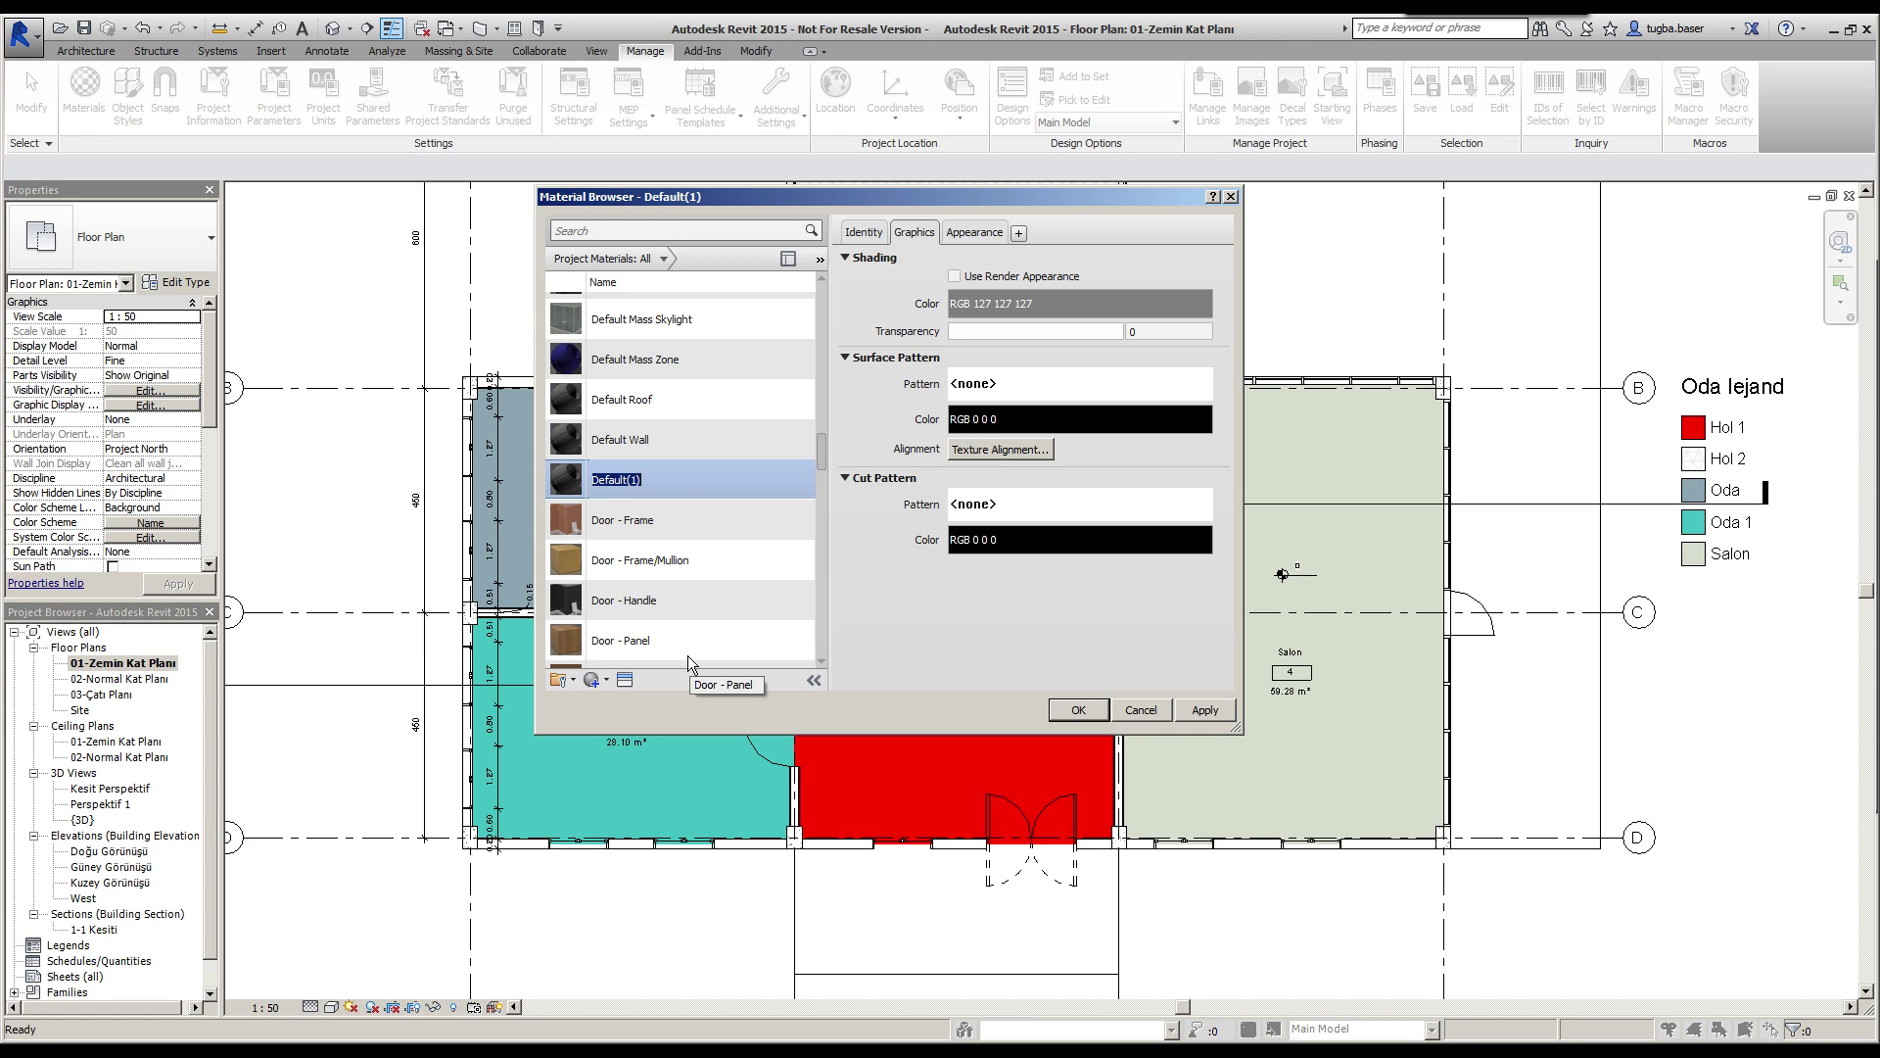
text(duvar )
text(kaplaması)
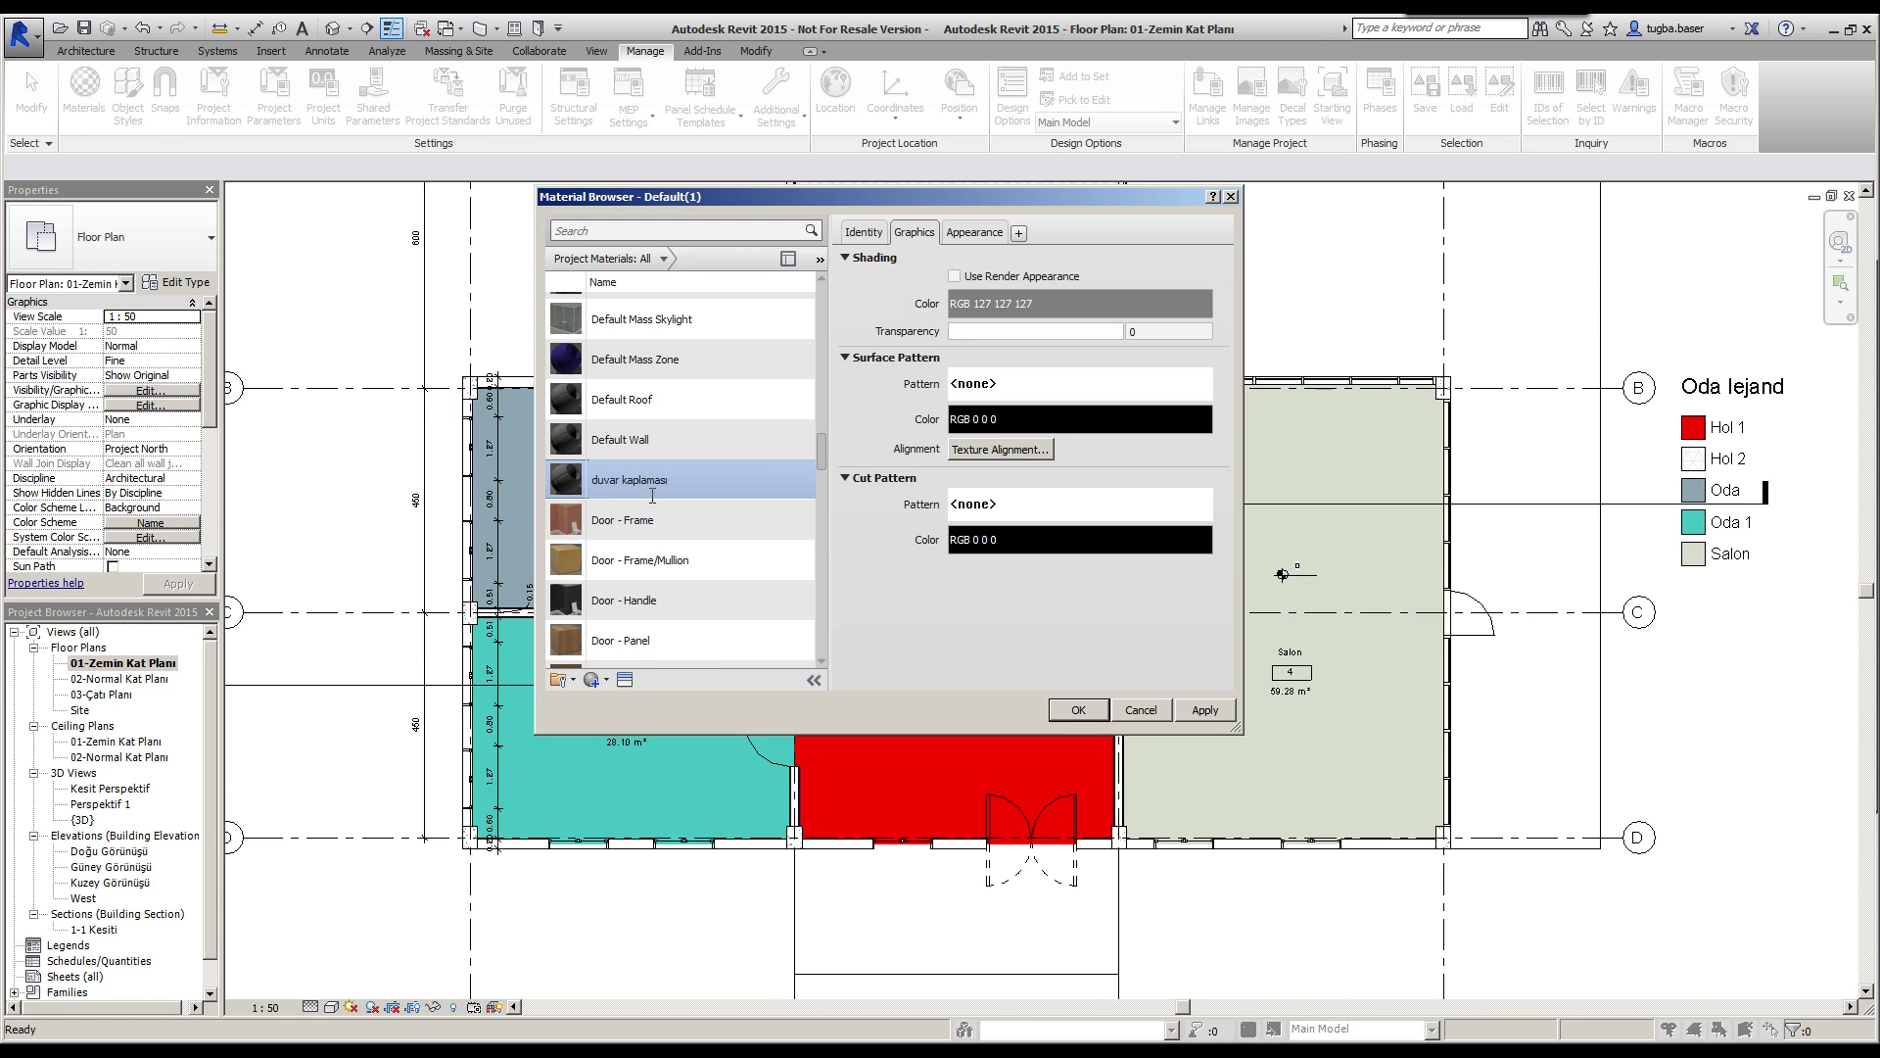
key(Return)
click(968, 236)
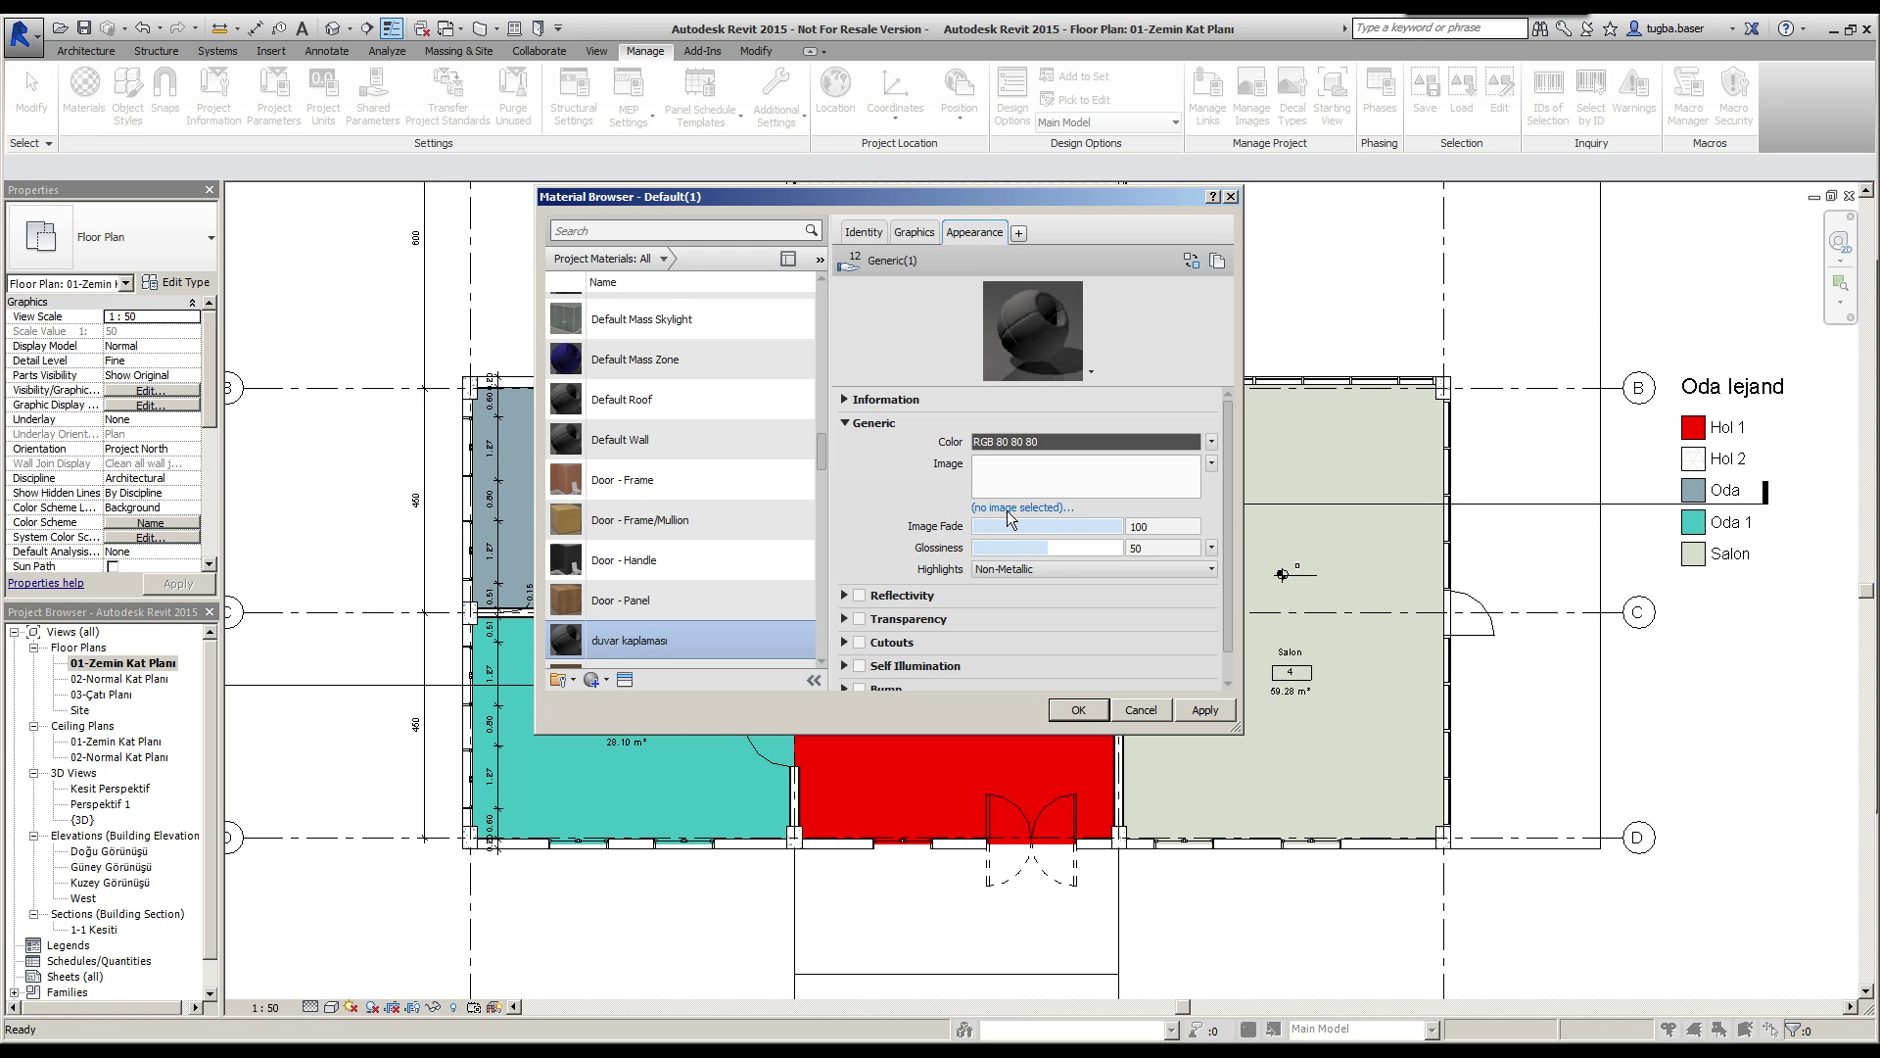
Step: Dismiss the image file dialog and open the Asset Browser to replace the Generic appearance
mouse_move(911, 286)
mouse_down()
mouse_move(978, 417)
mouse_move(920, 202)
mouse_up()
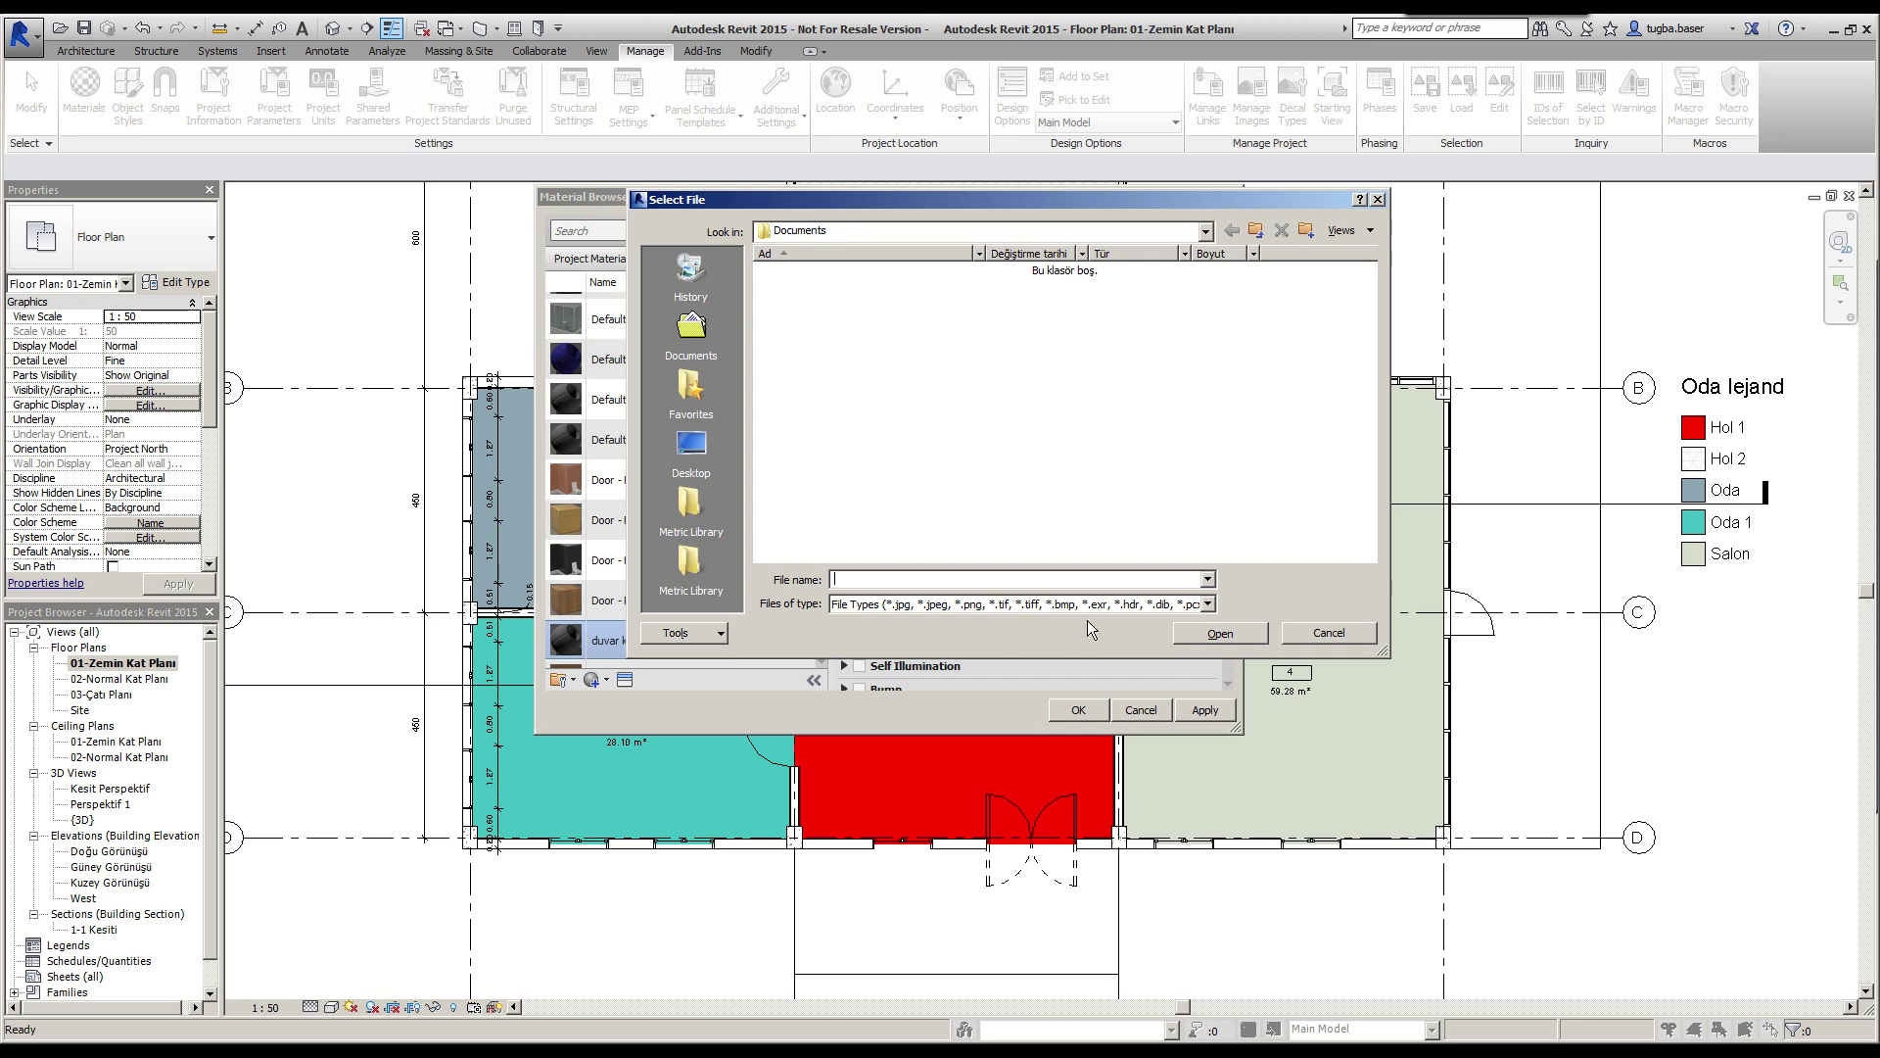
click(1226, 644)
click(1313, 633)
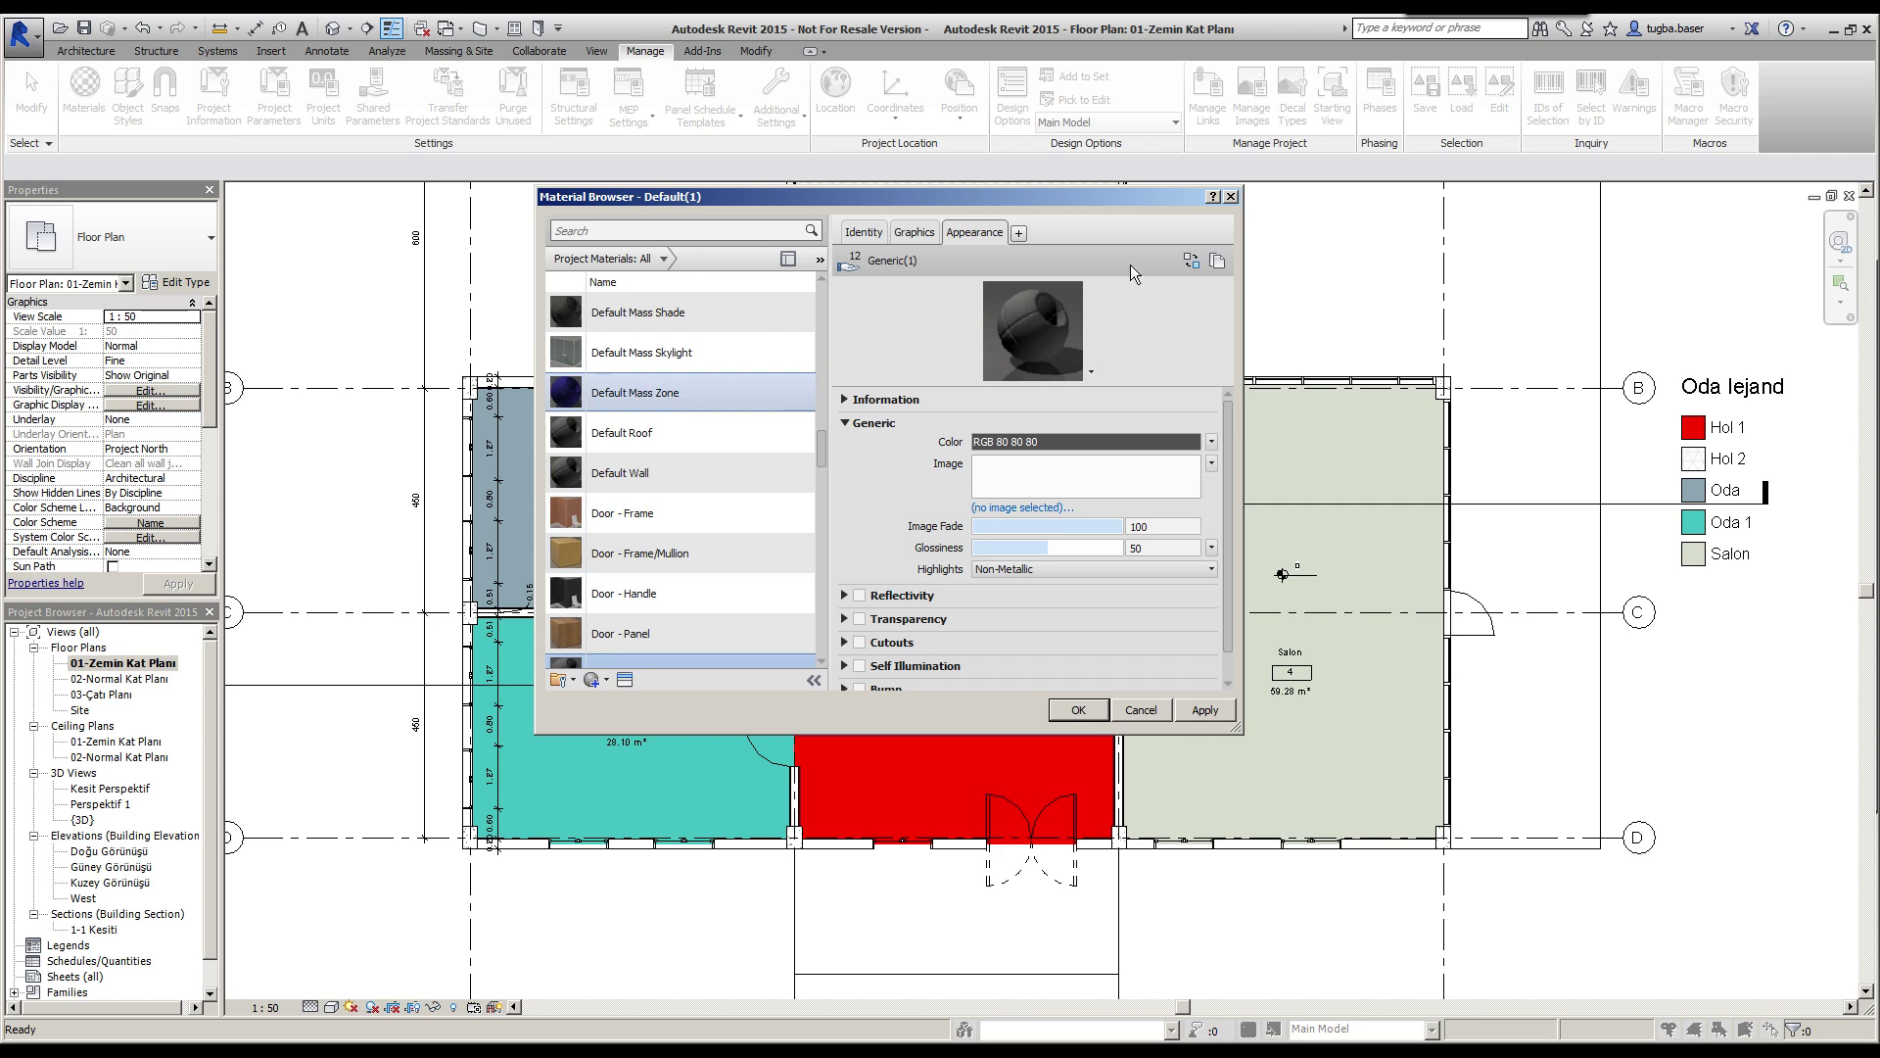
click(1192, 262)
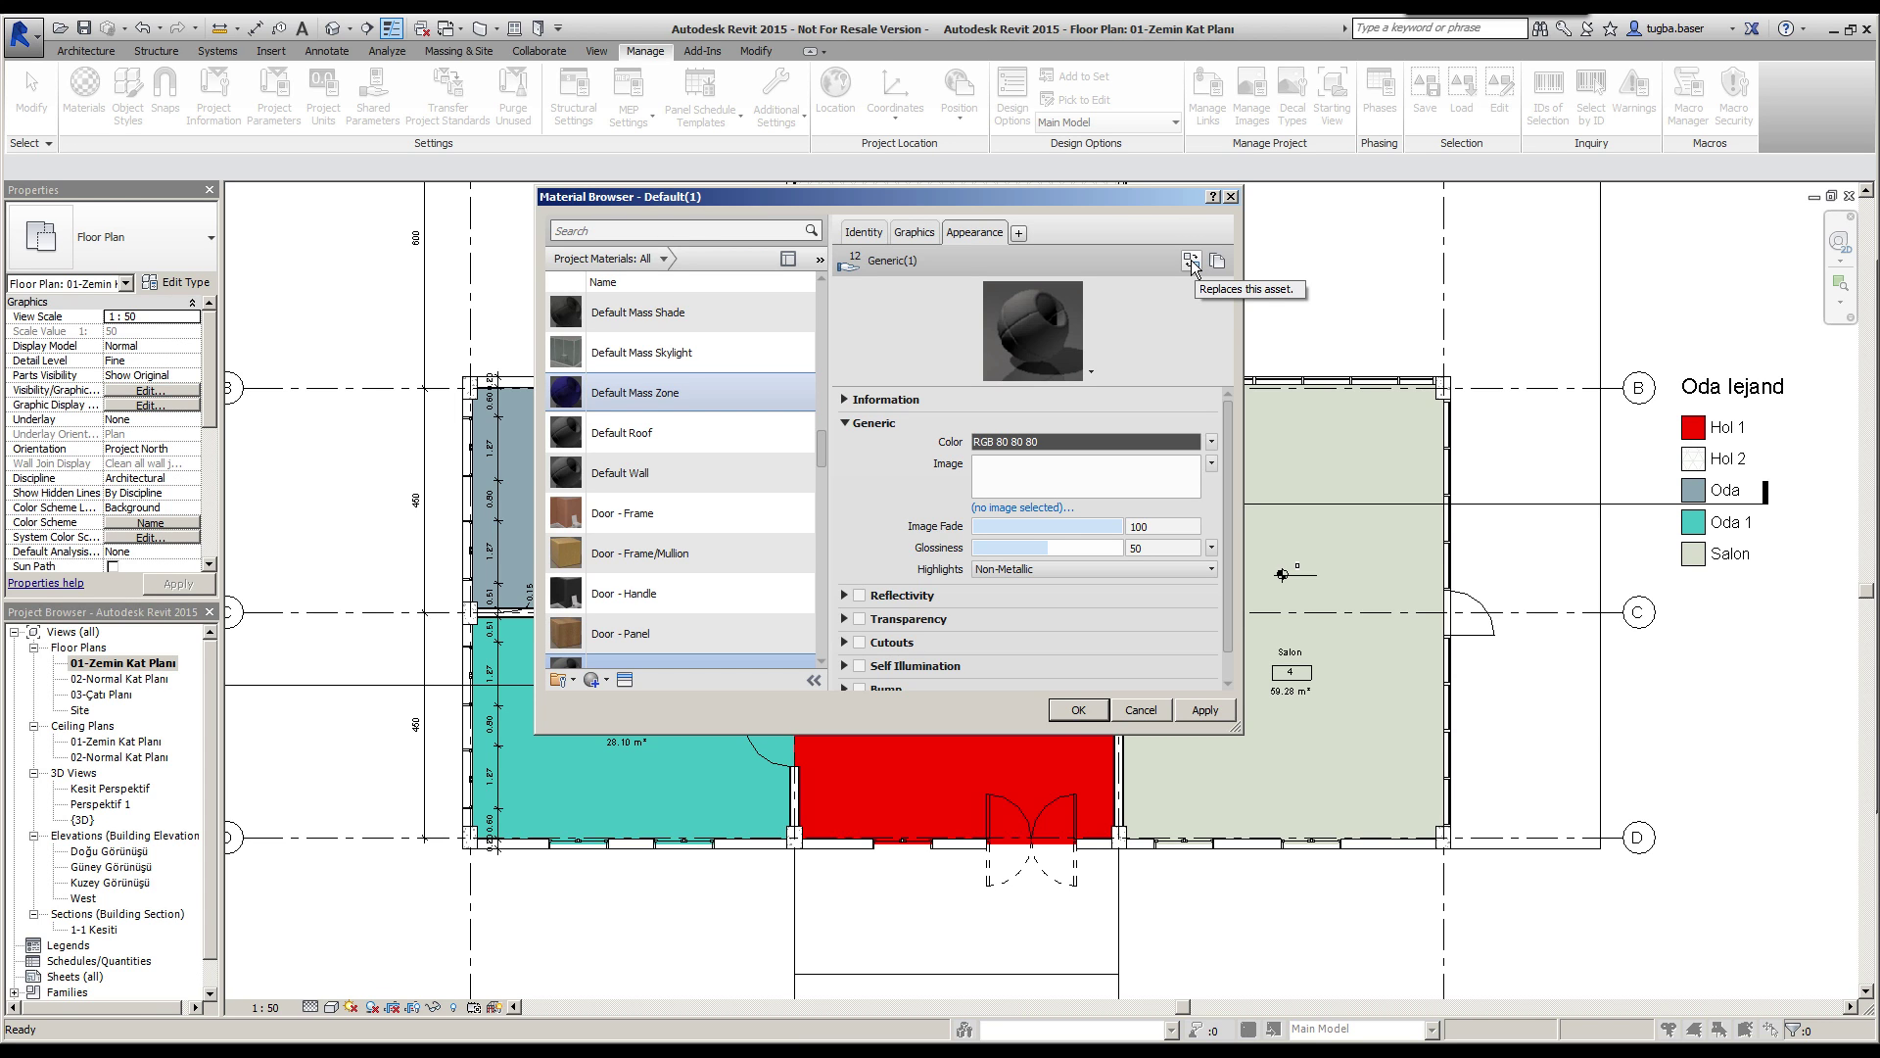
click(1191, 263)
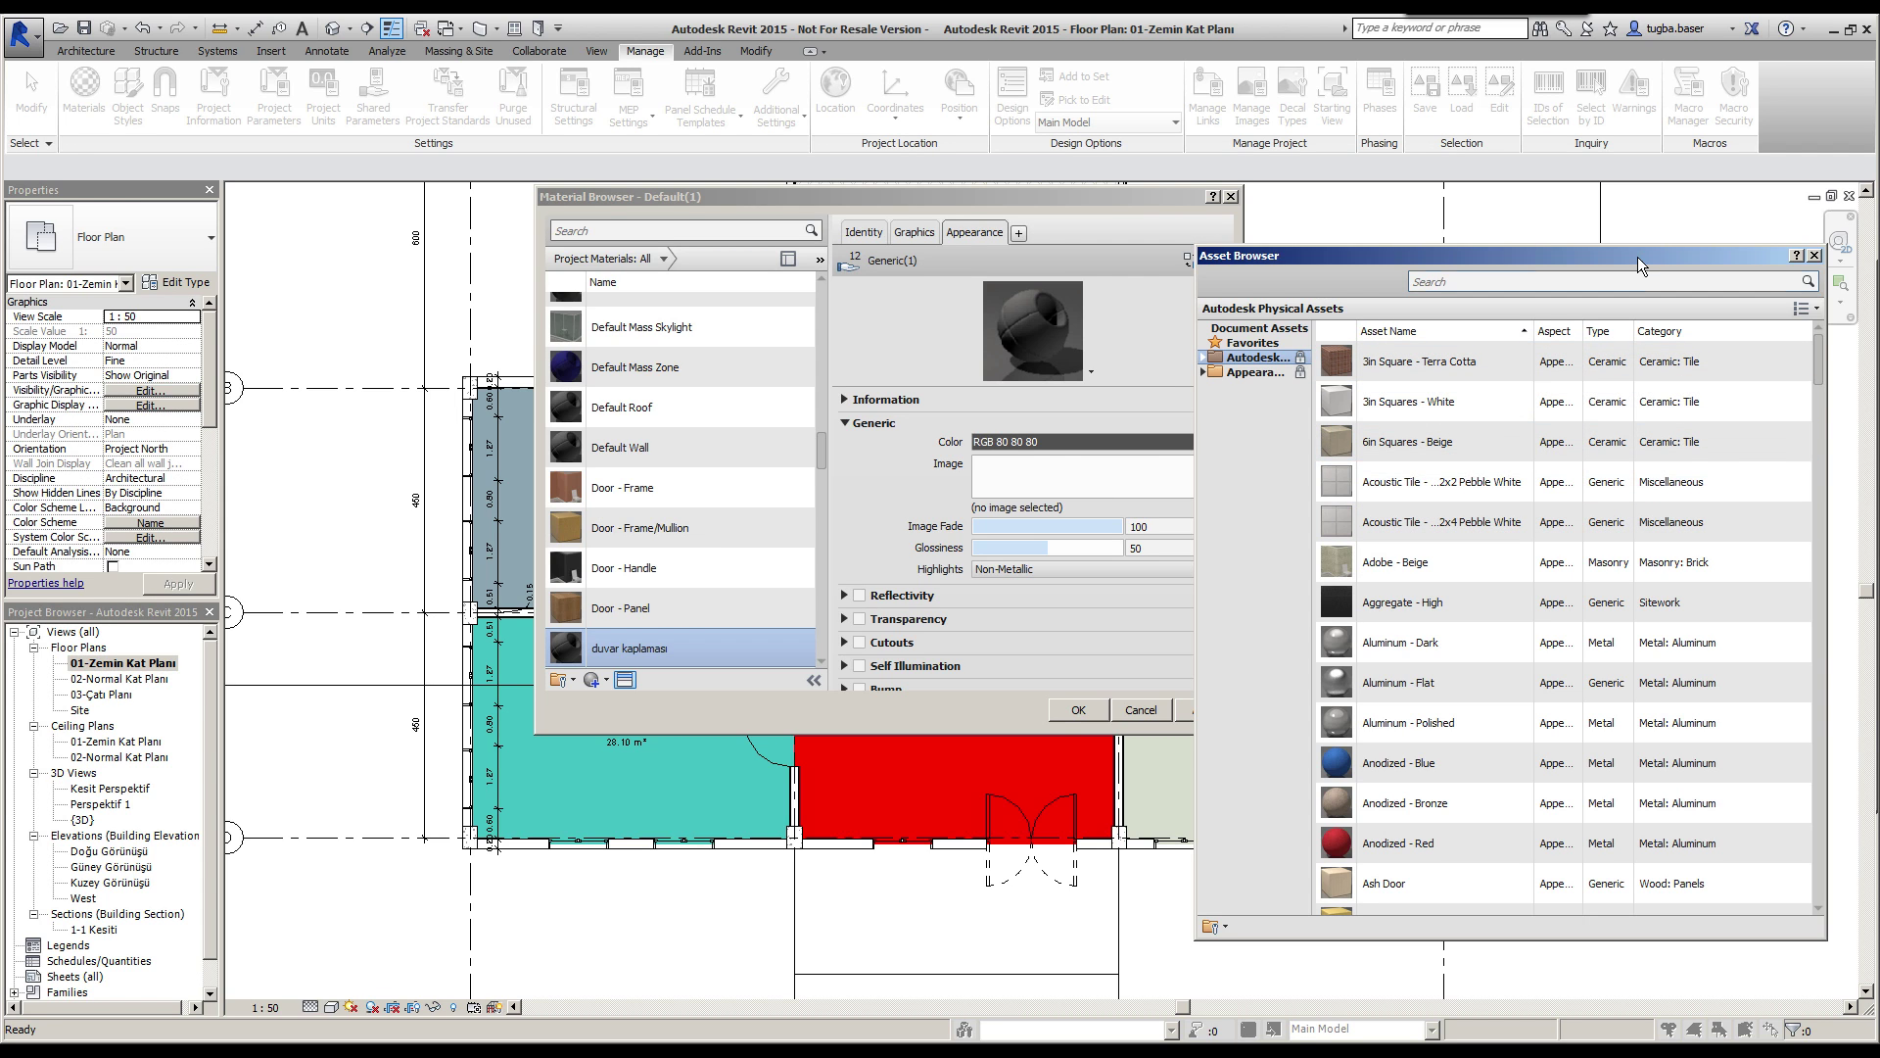
Step: Apply the Stone asset 'Coarse Polished - White' to duvar kaplaması and close both browsers
drag(1638, 255, 1510, 106)
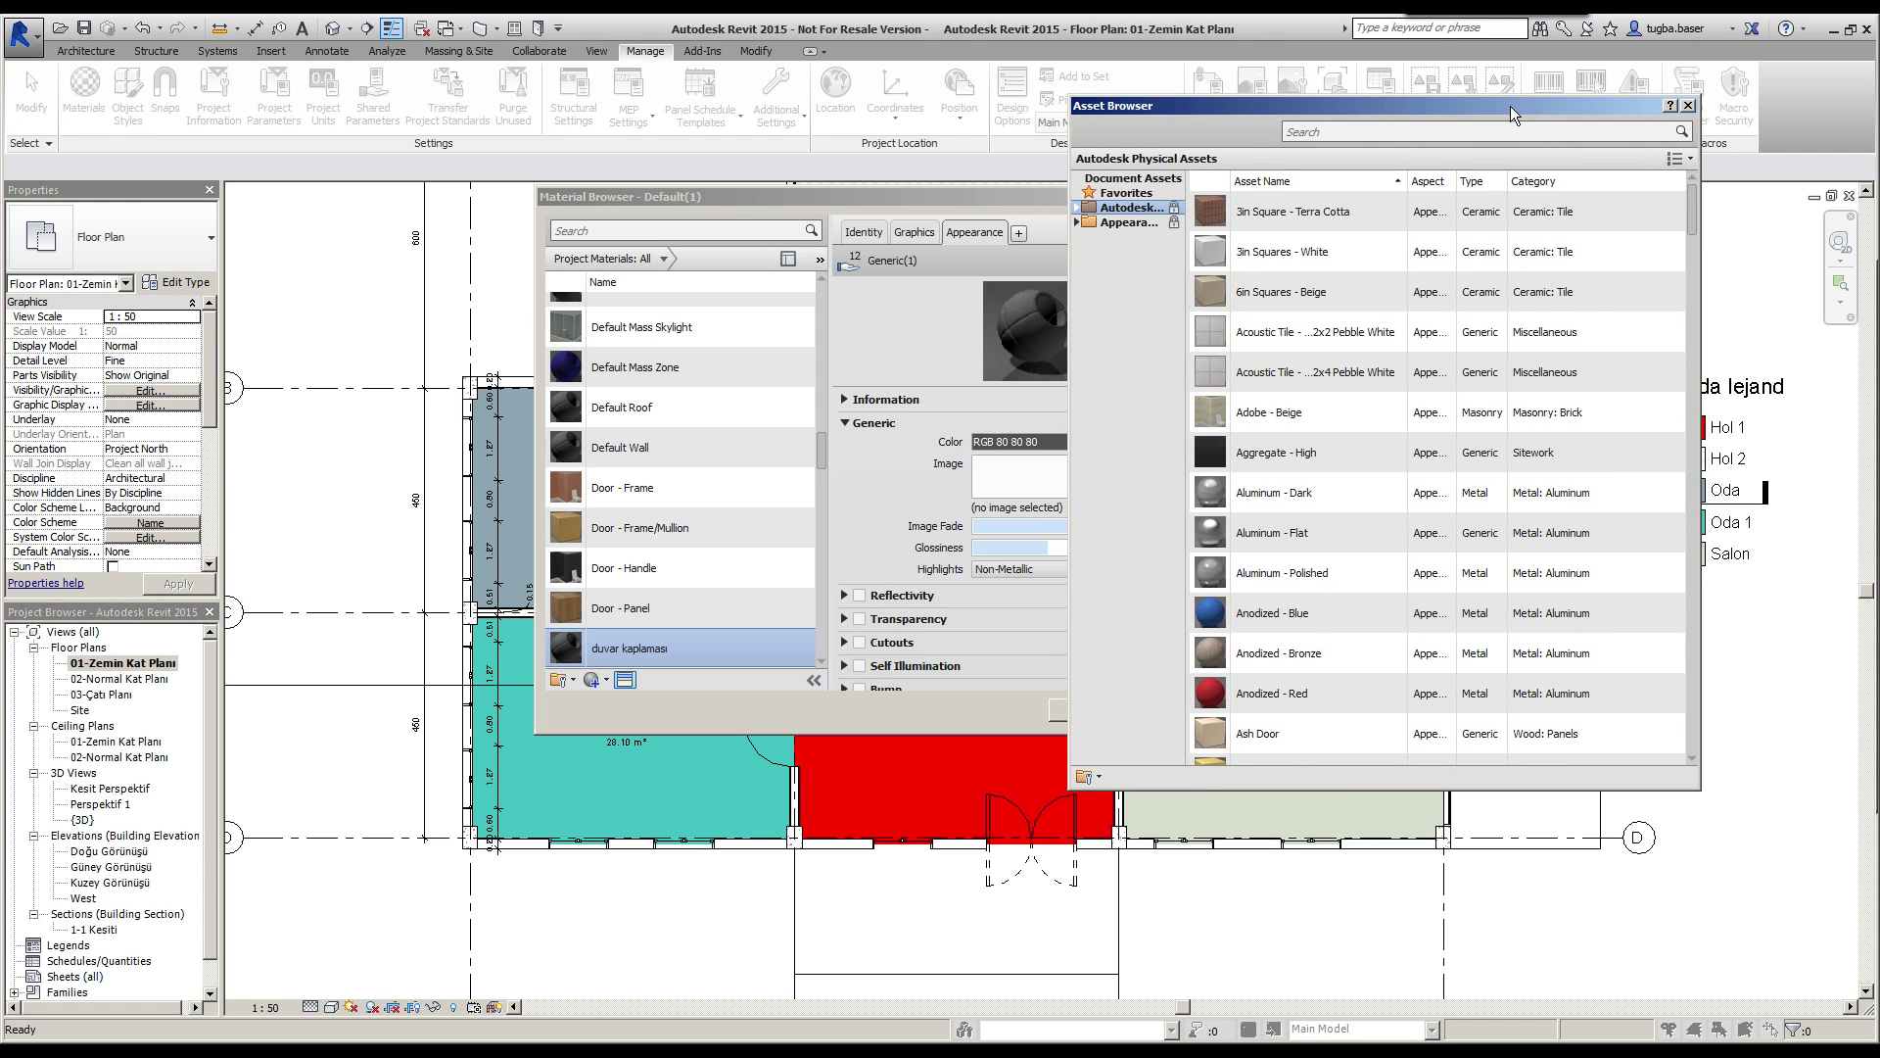
click(1076, 208)
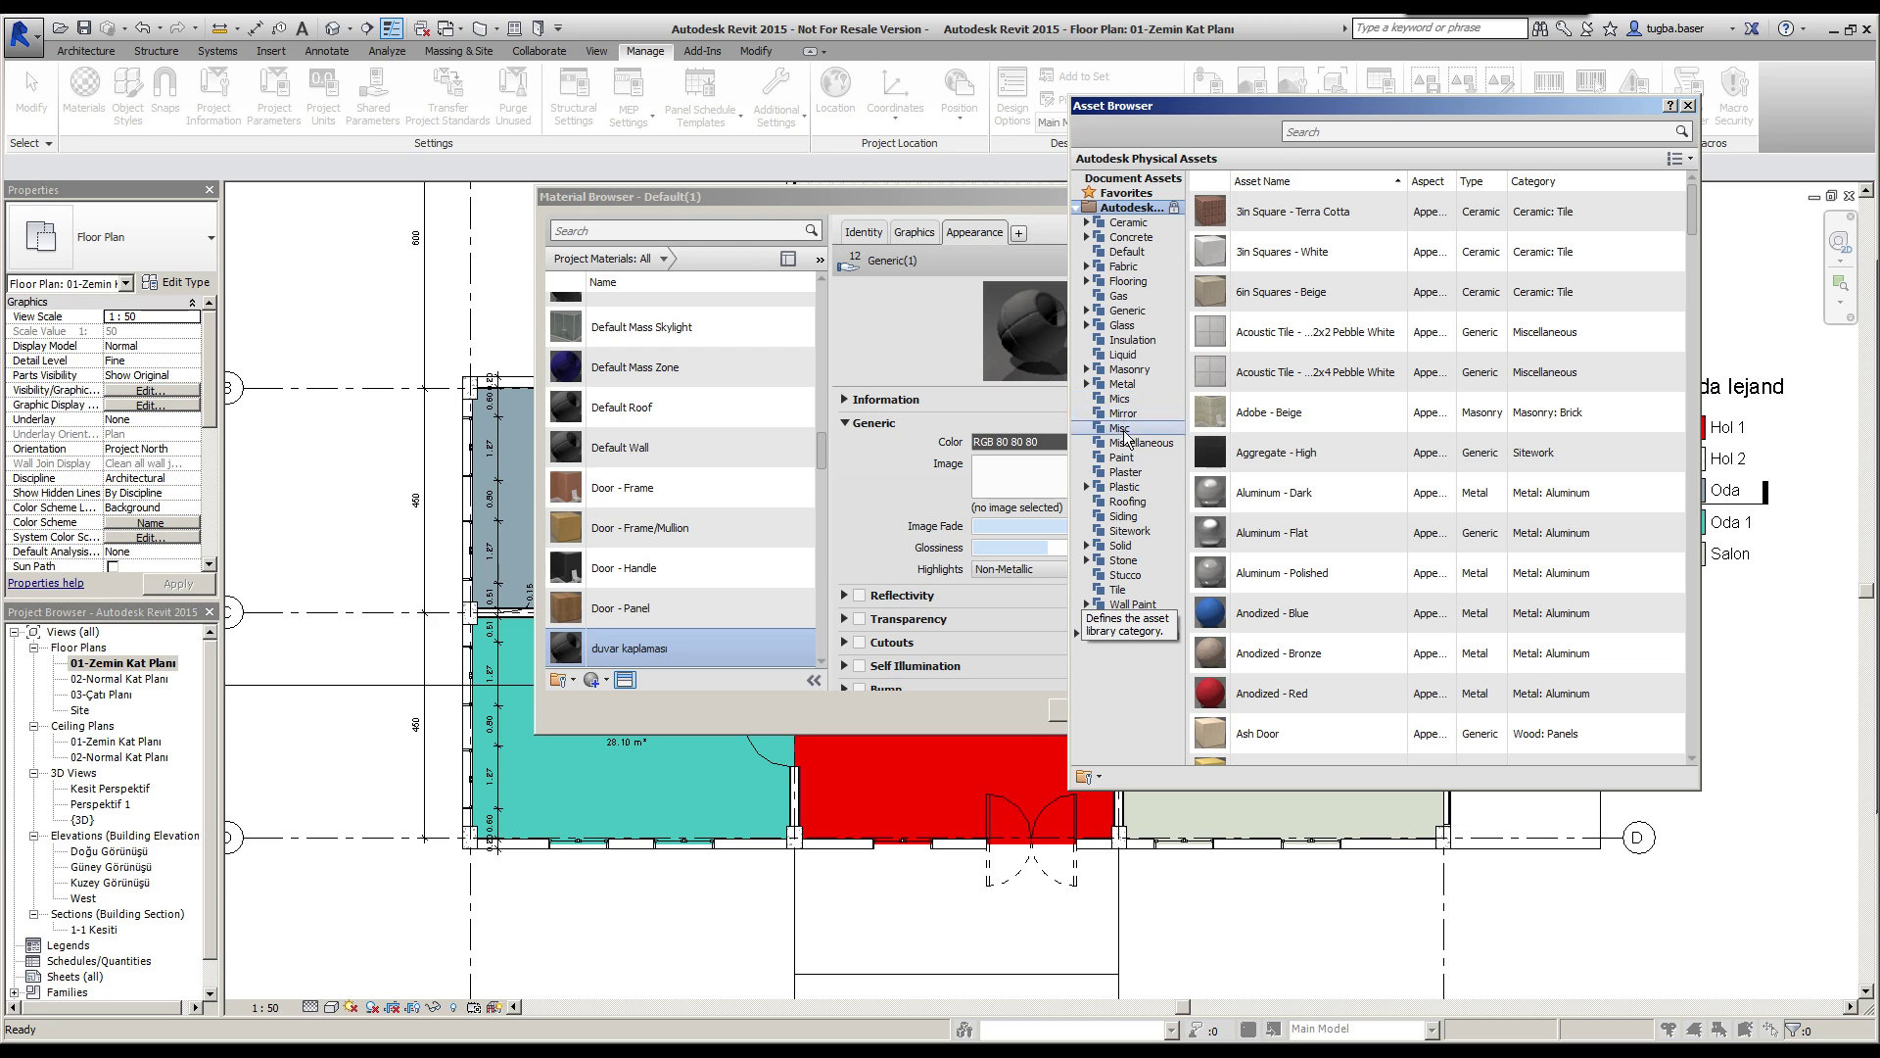
click(1123, 560)
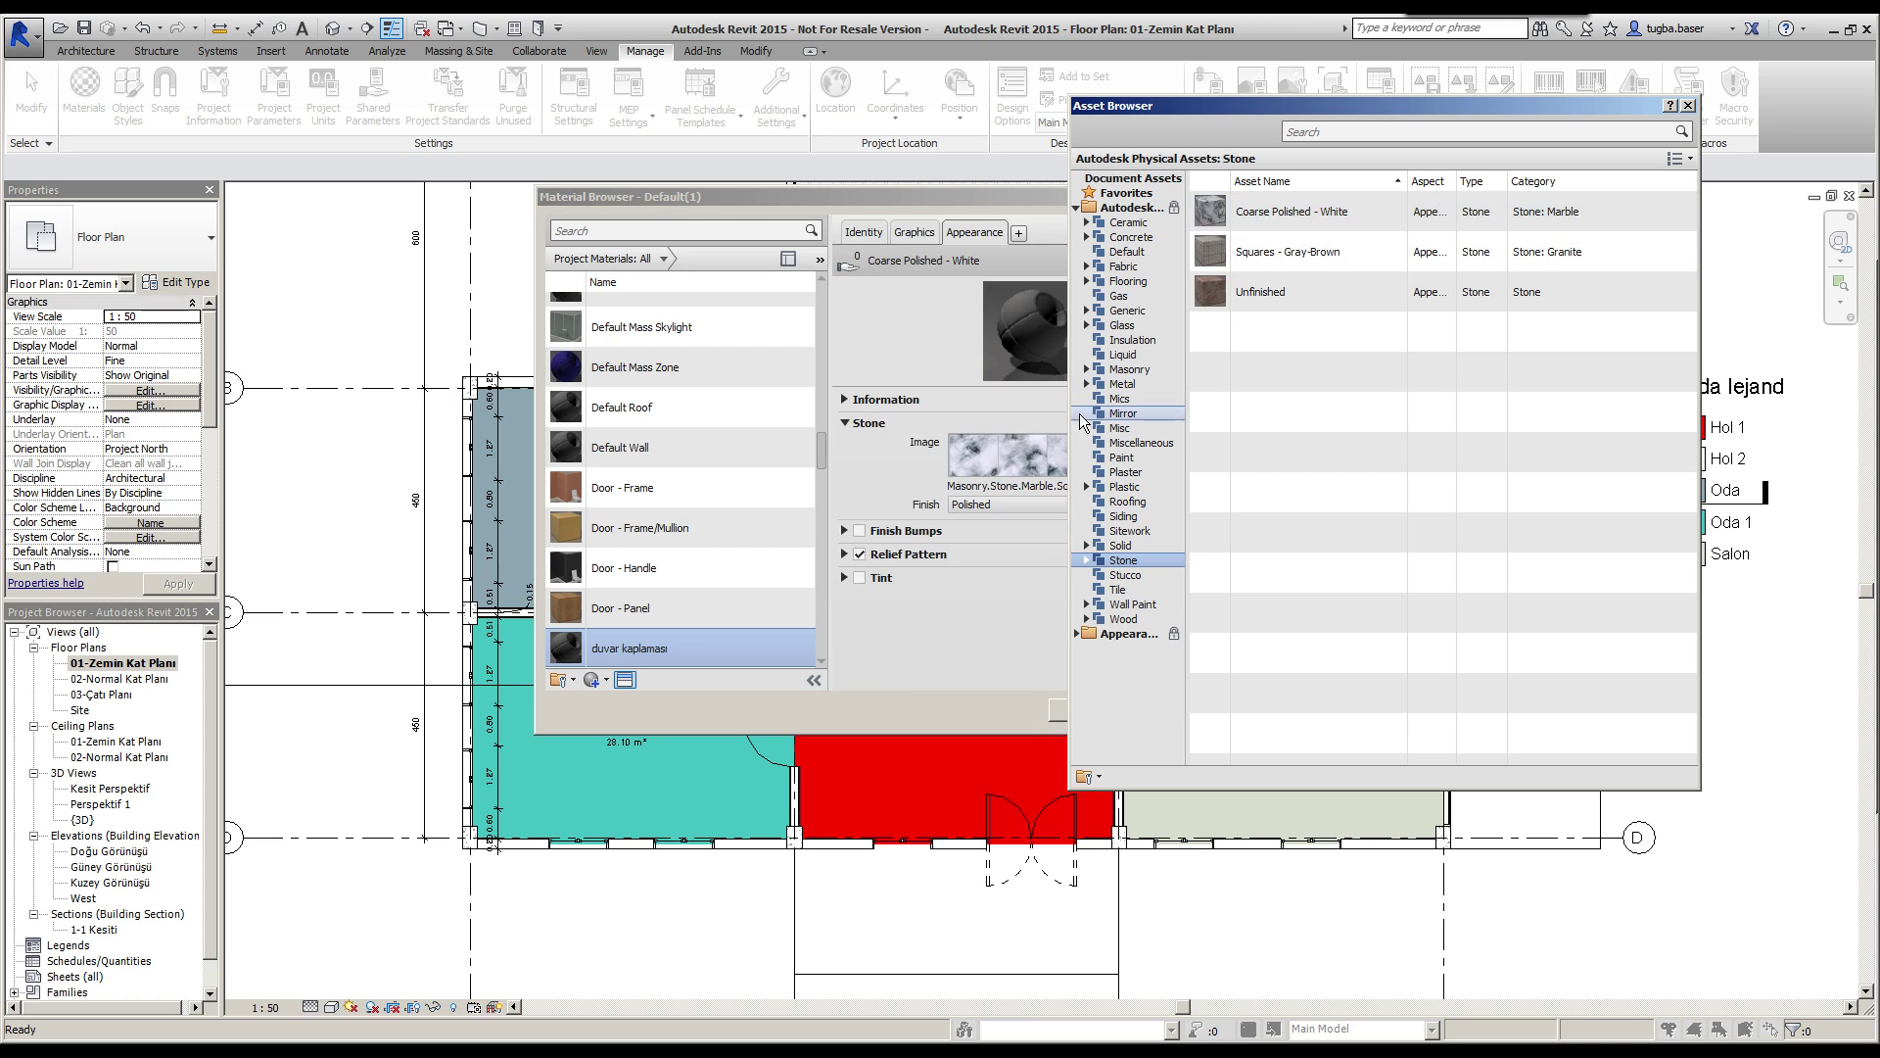
double_click(1229, 233)
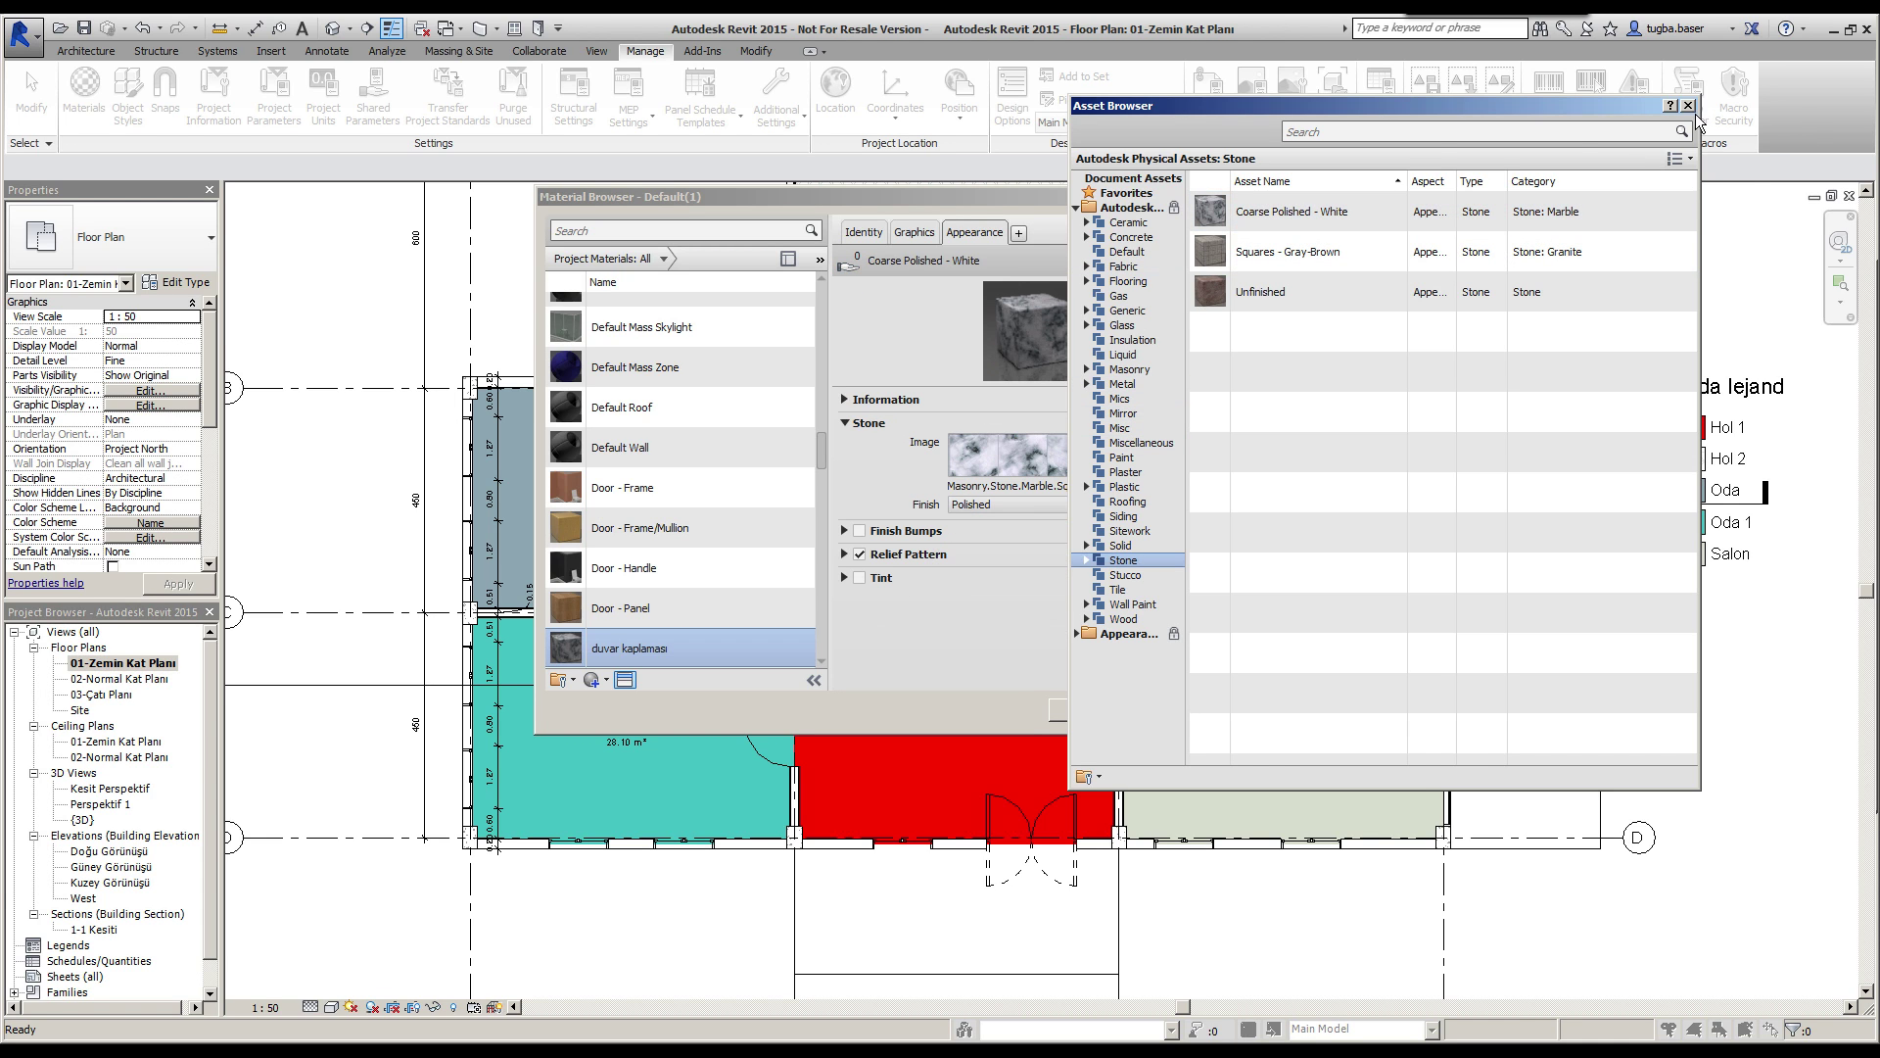
click(1688, 106)
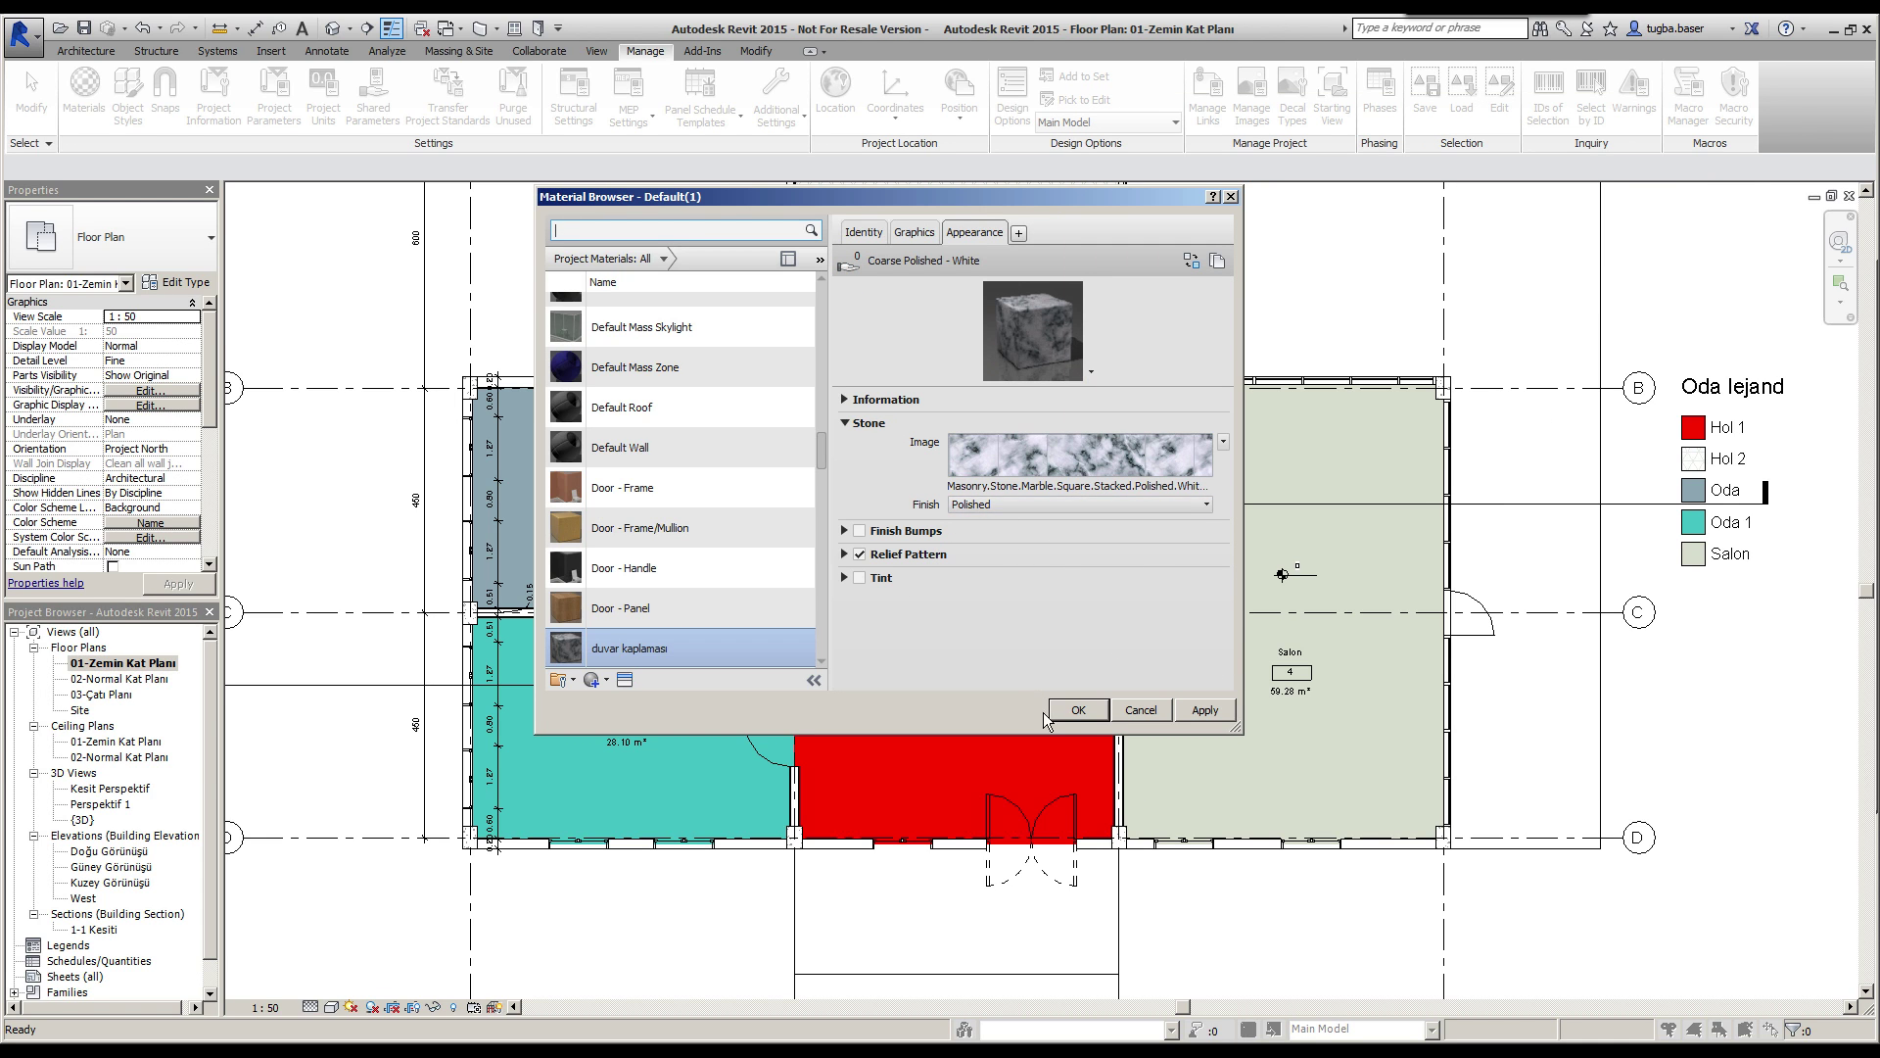
click(1078, 711)
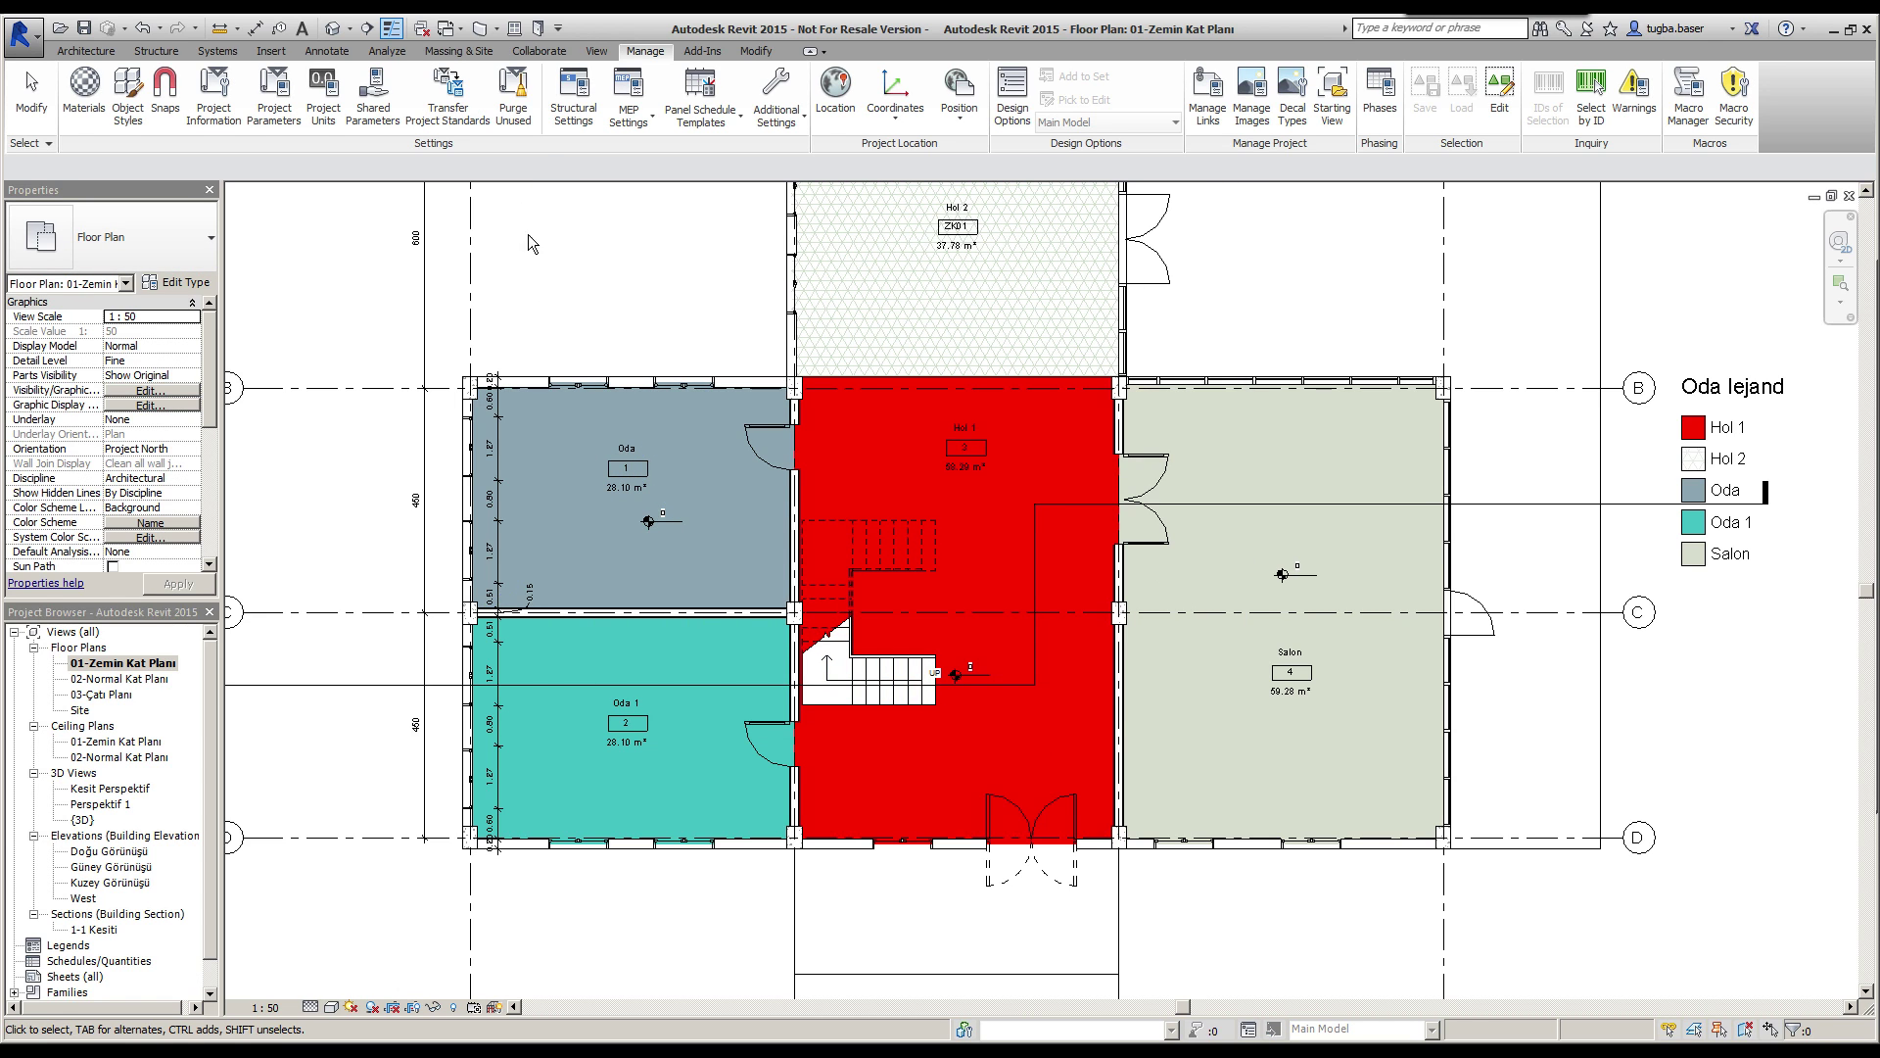
Step: Reopen and close the material list, then open the {3D} view of the whole building
click(84, 90)
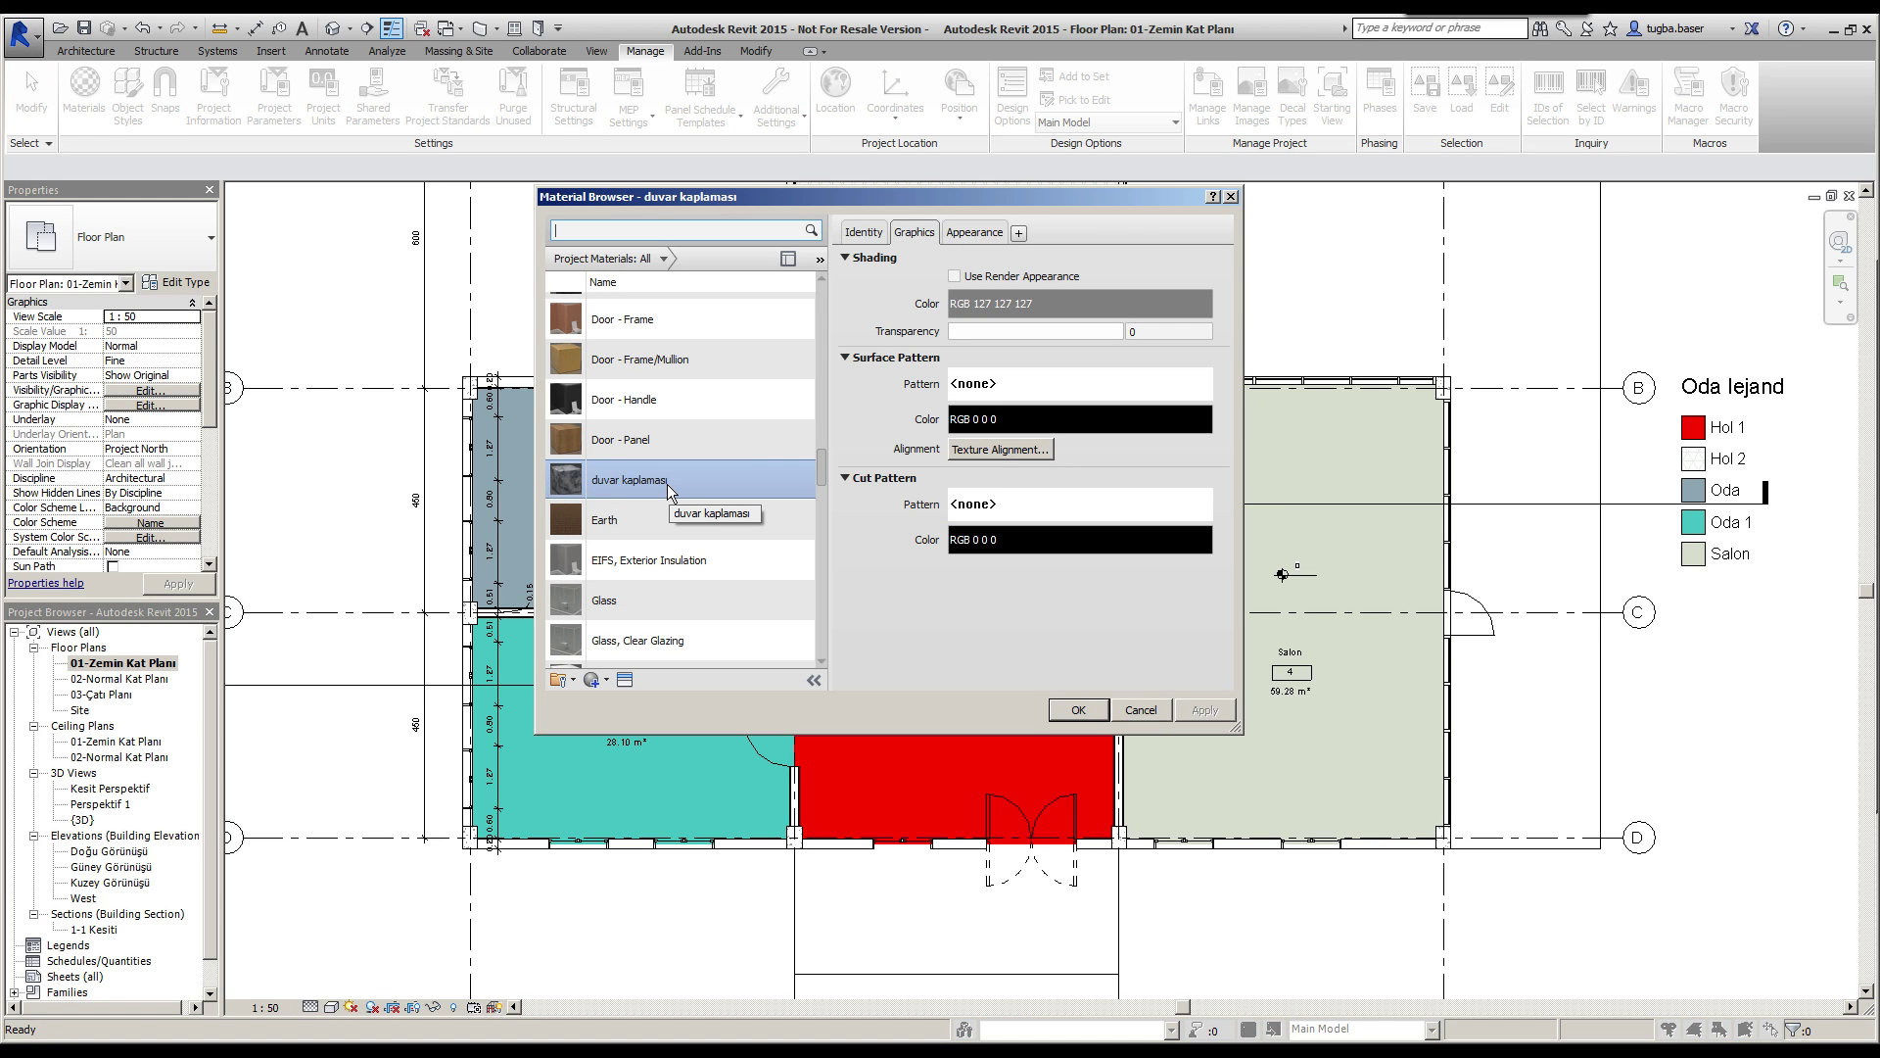
click(1136, 710)
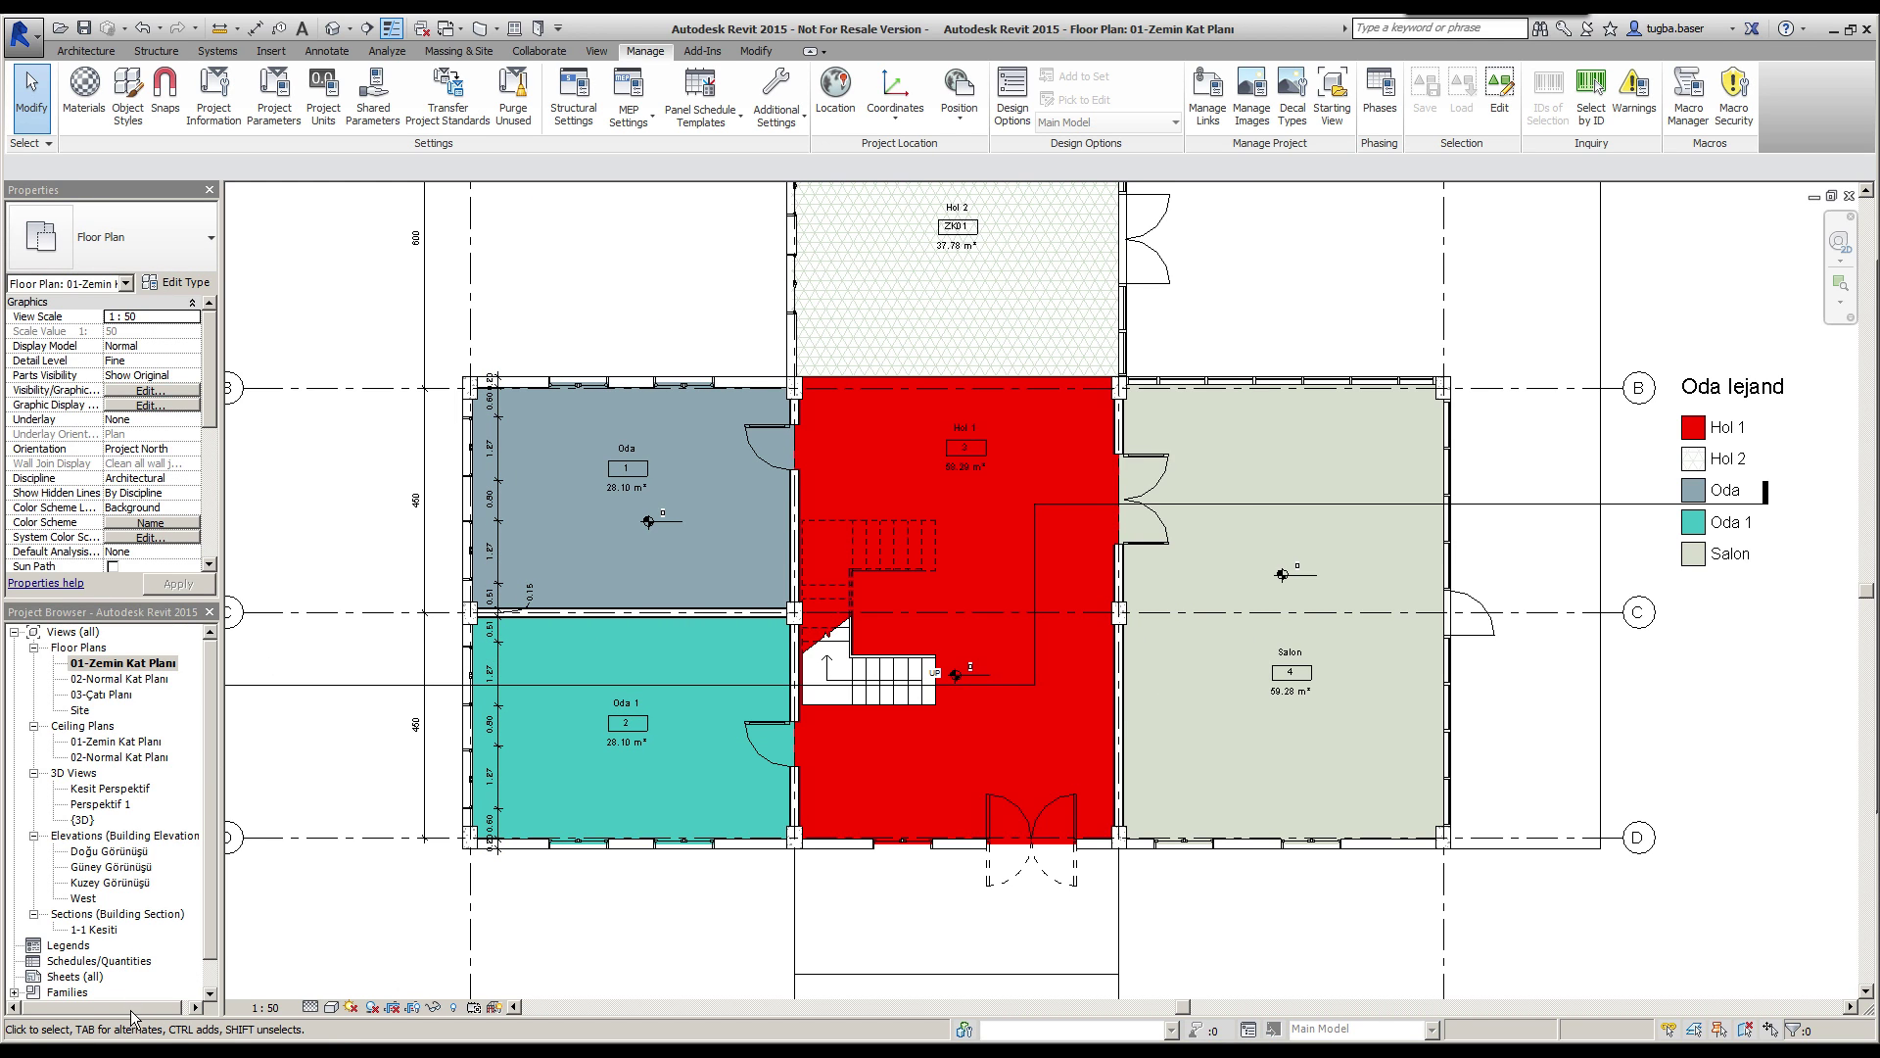
click(323, 98)
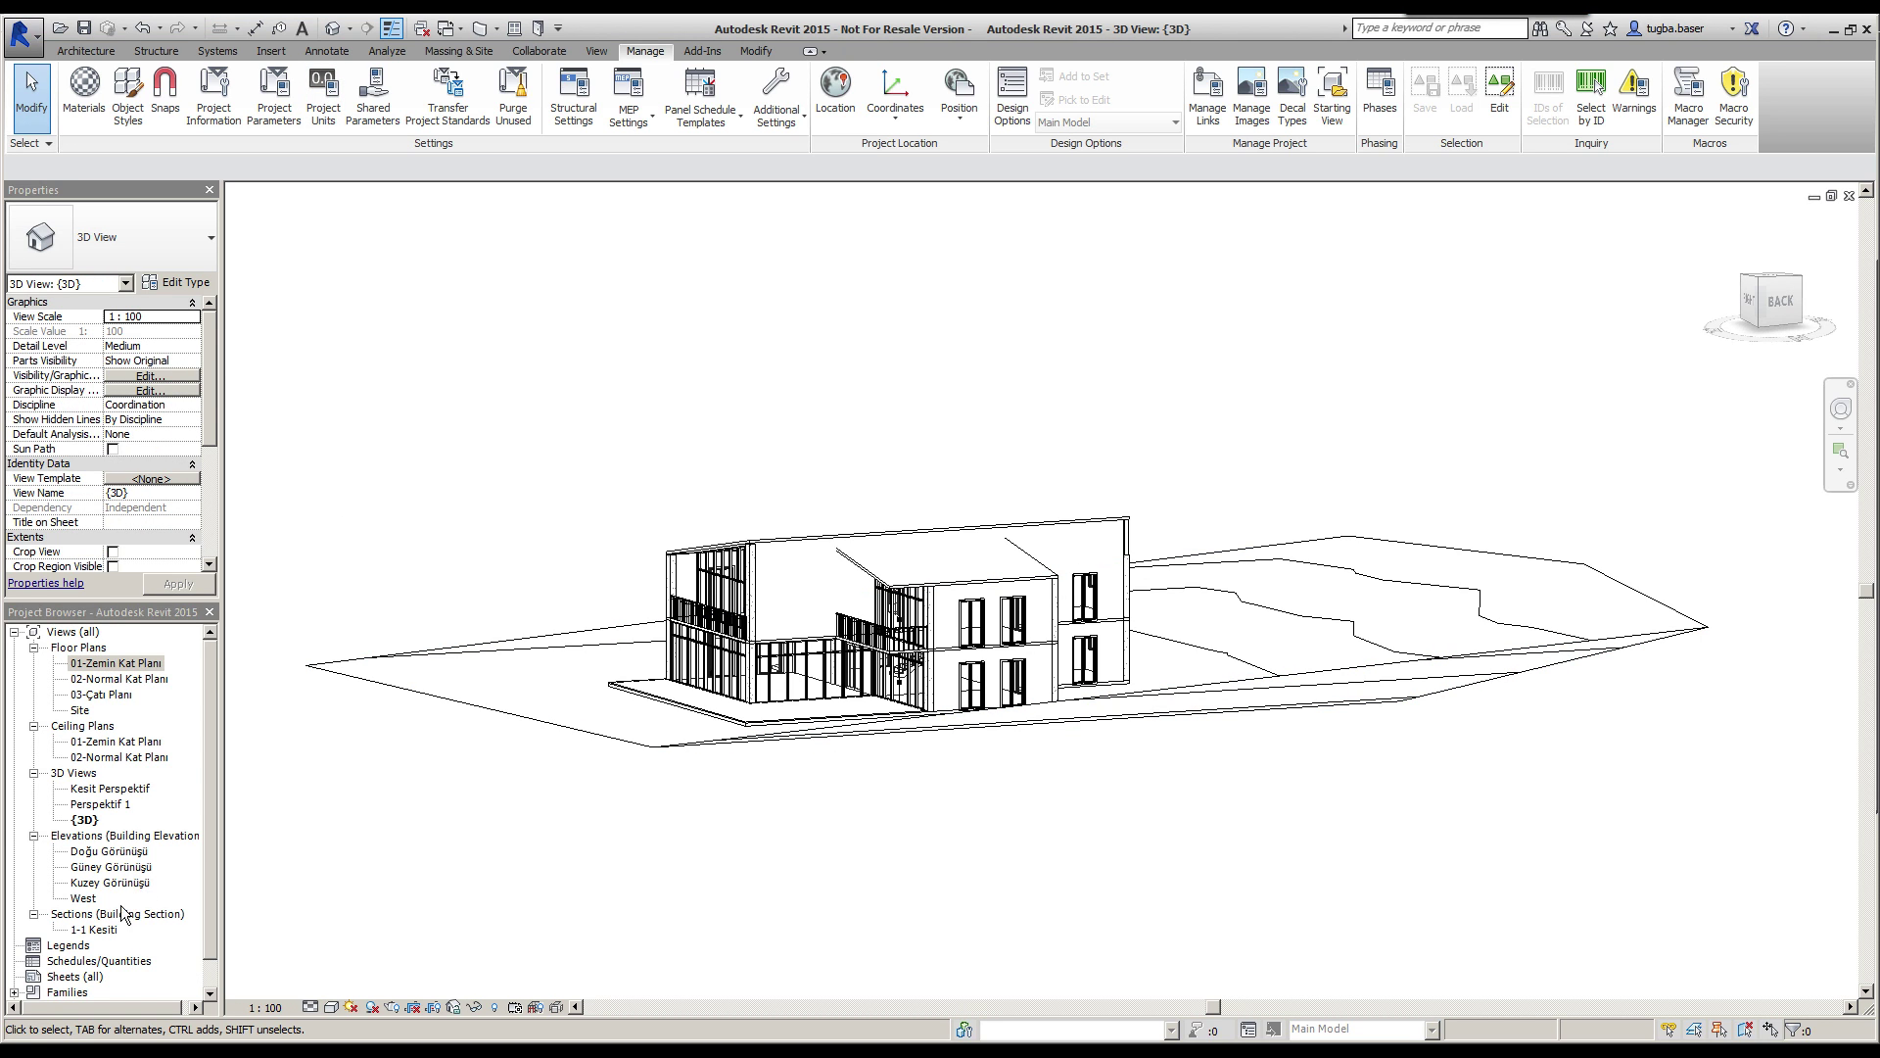
Step: In Perspektif 1, paint the plywood upper wall face with Gypsum Wall Board
double_click(113, 803)
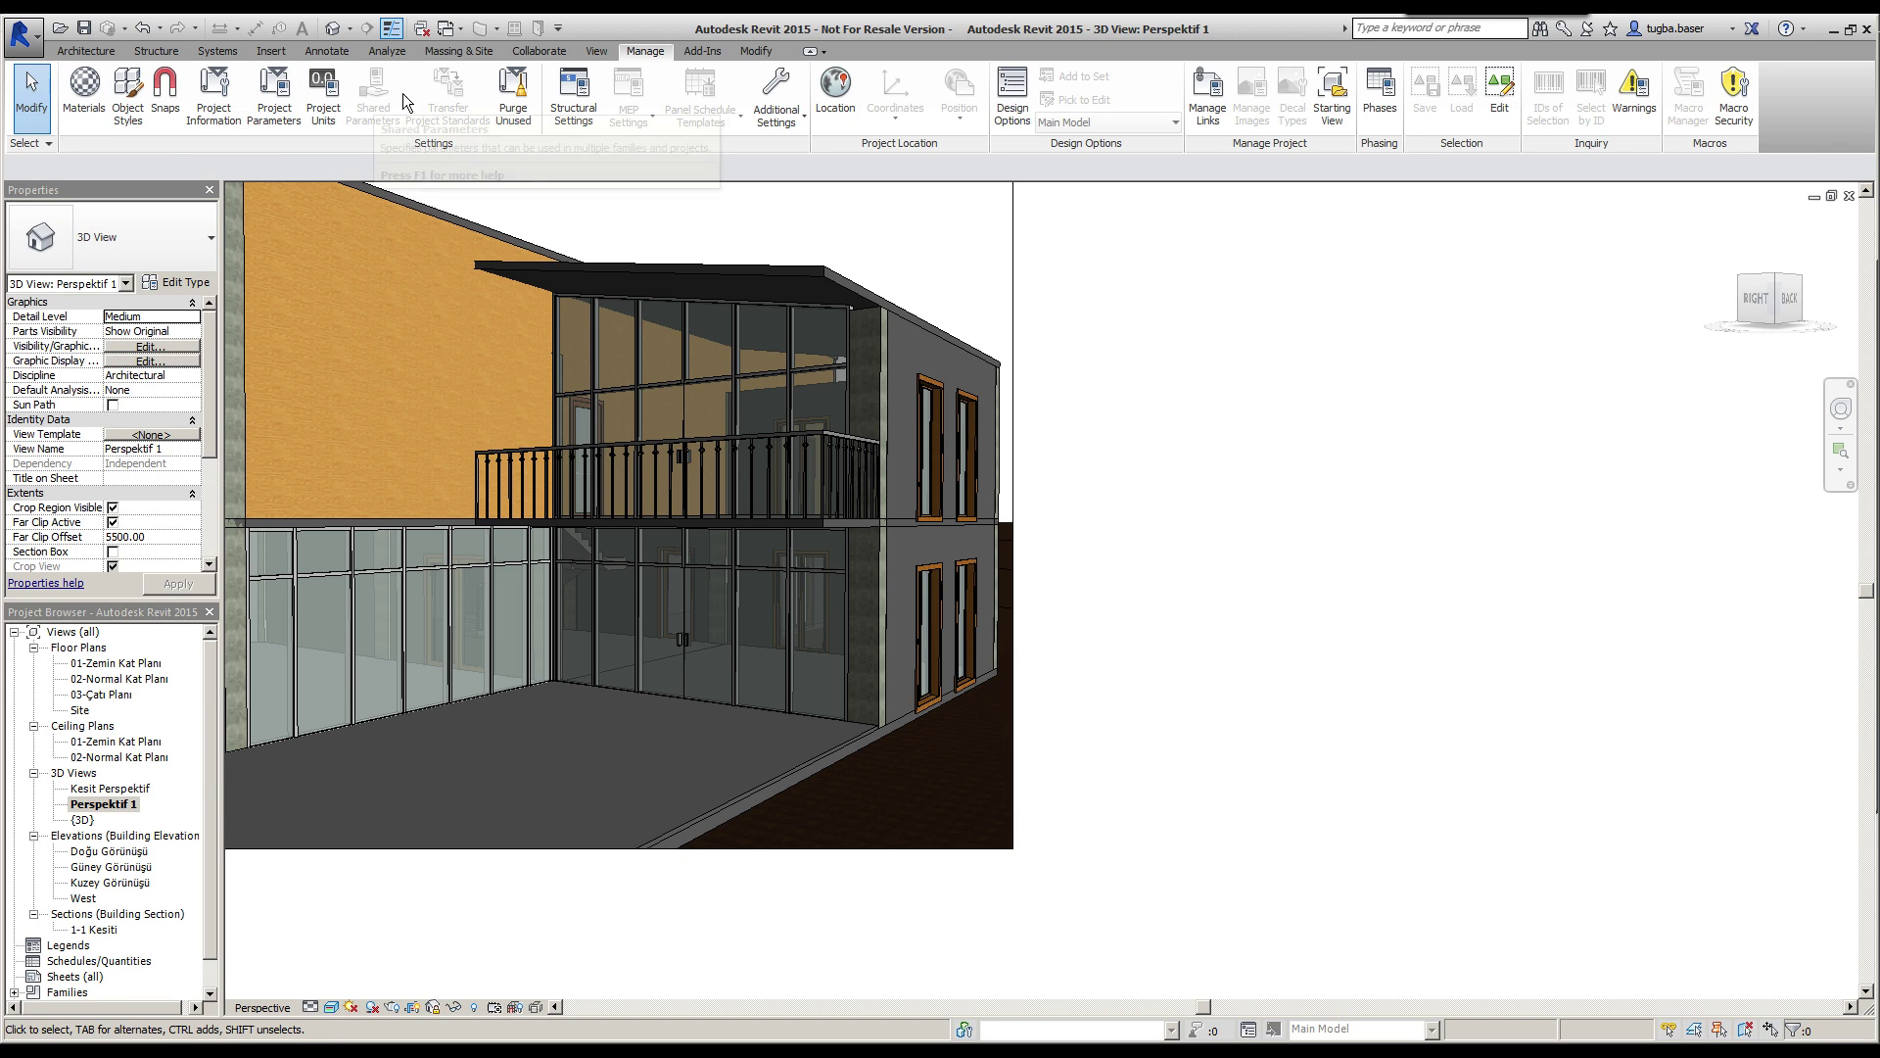
click(756, 50)
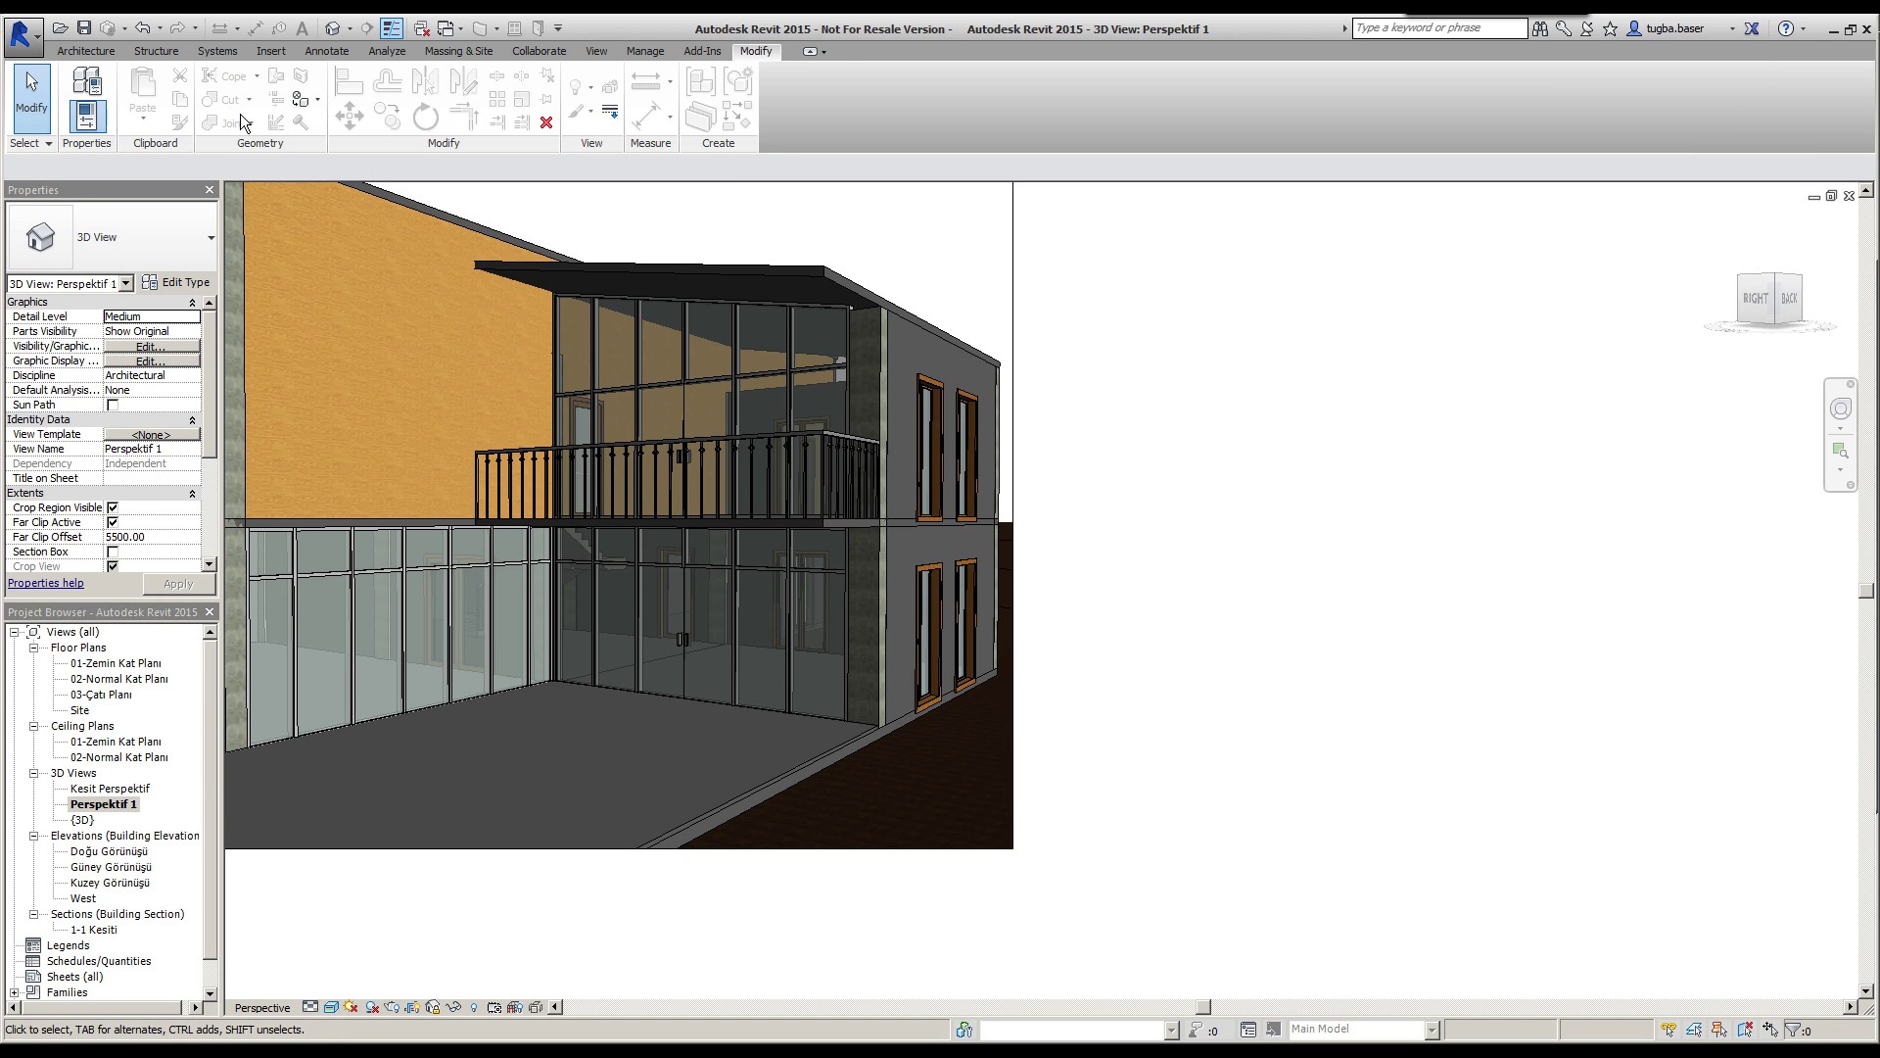
click(301, 99)
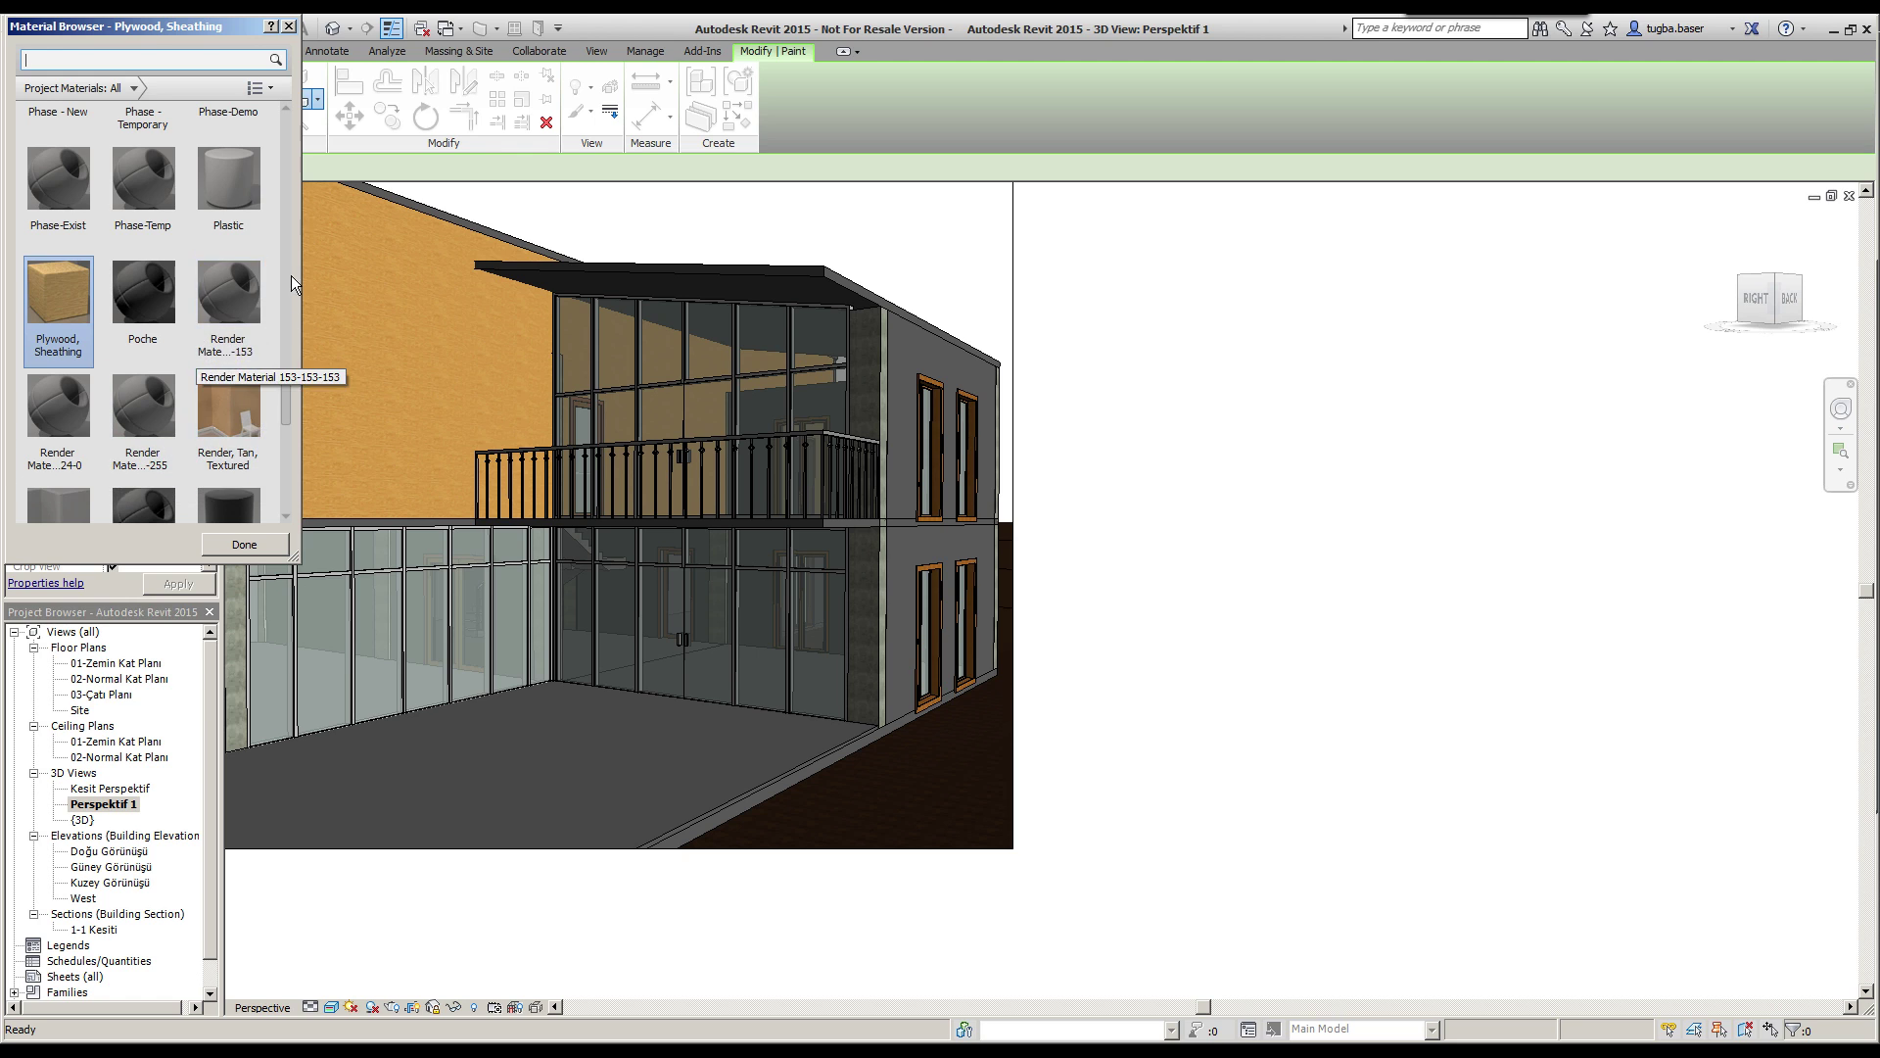
scroll(285, 208, up, 3)
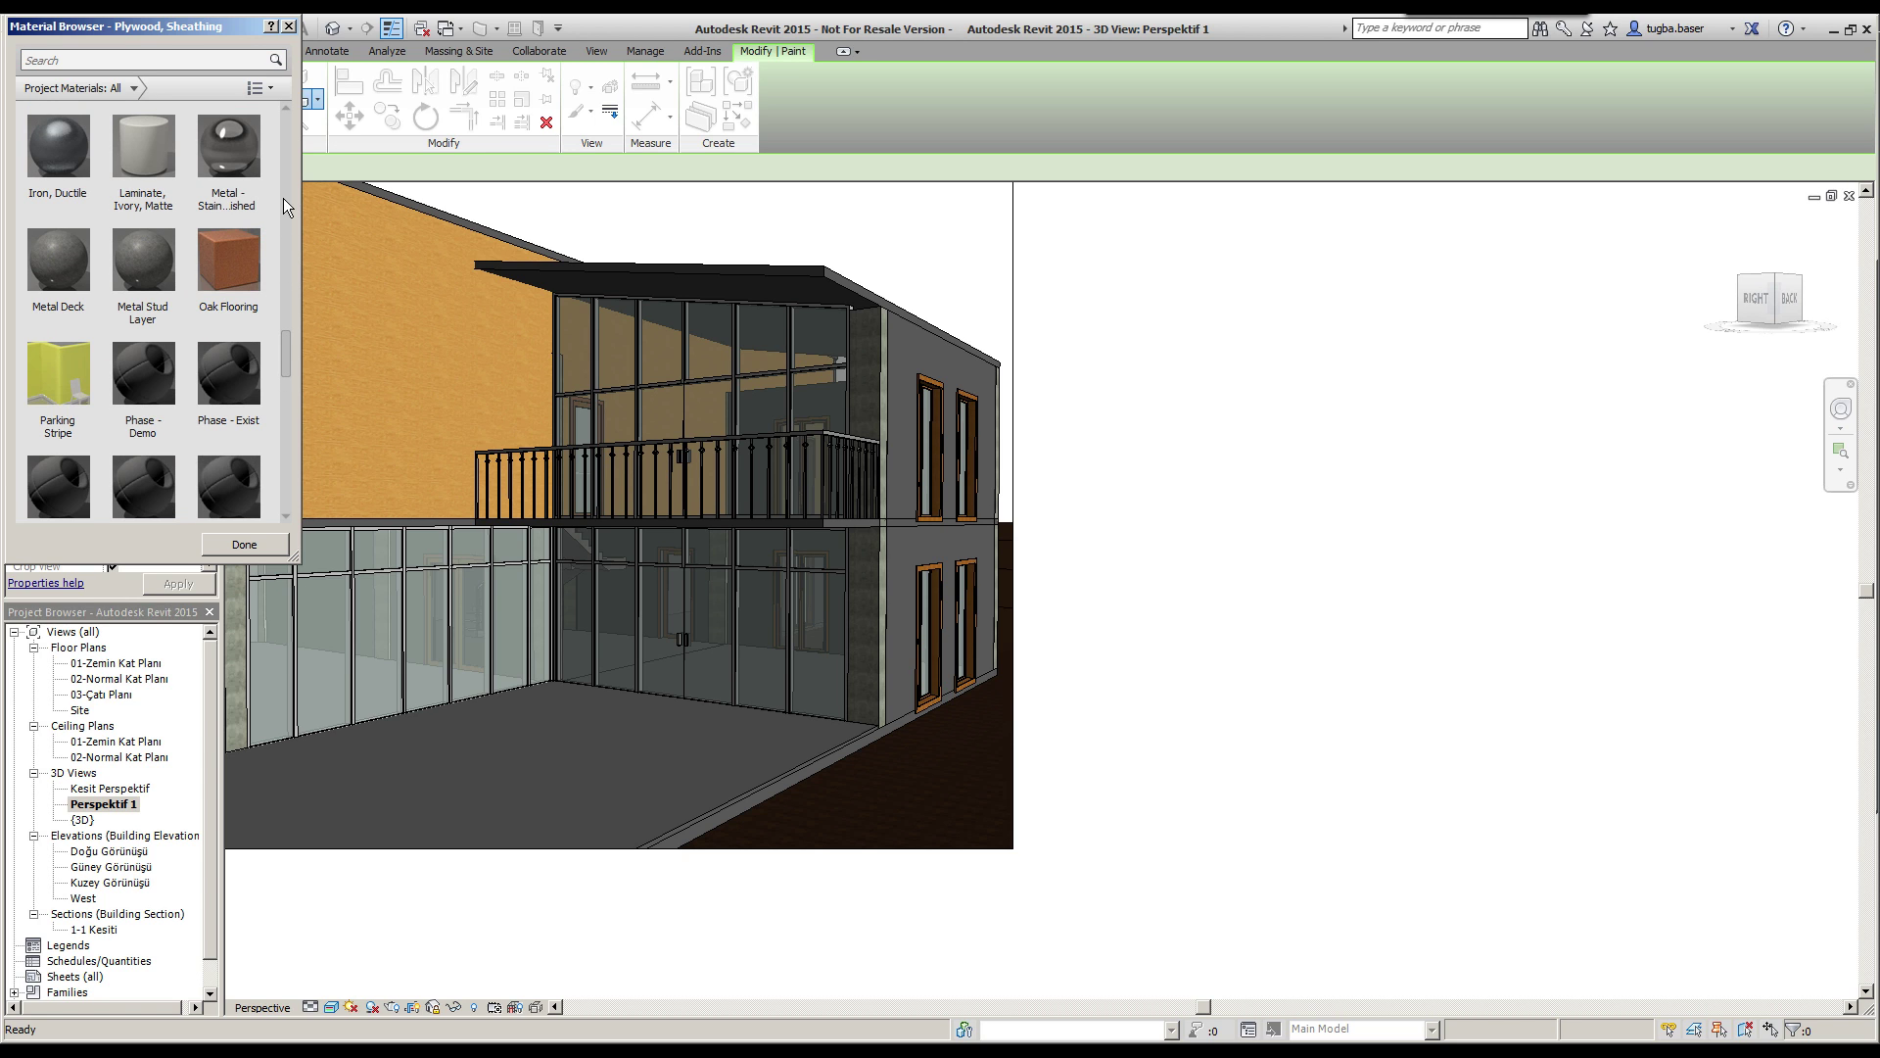
drag(286, 364, 266, 320)
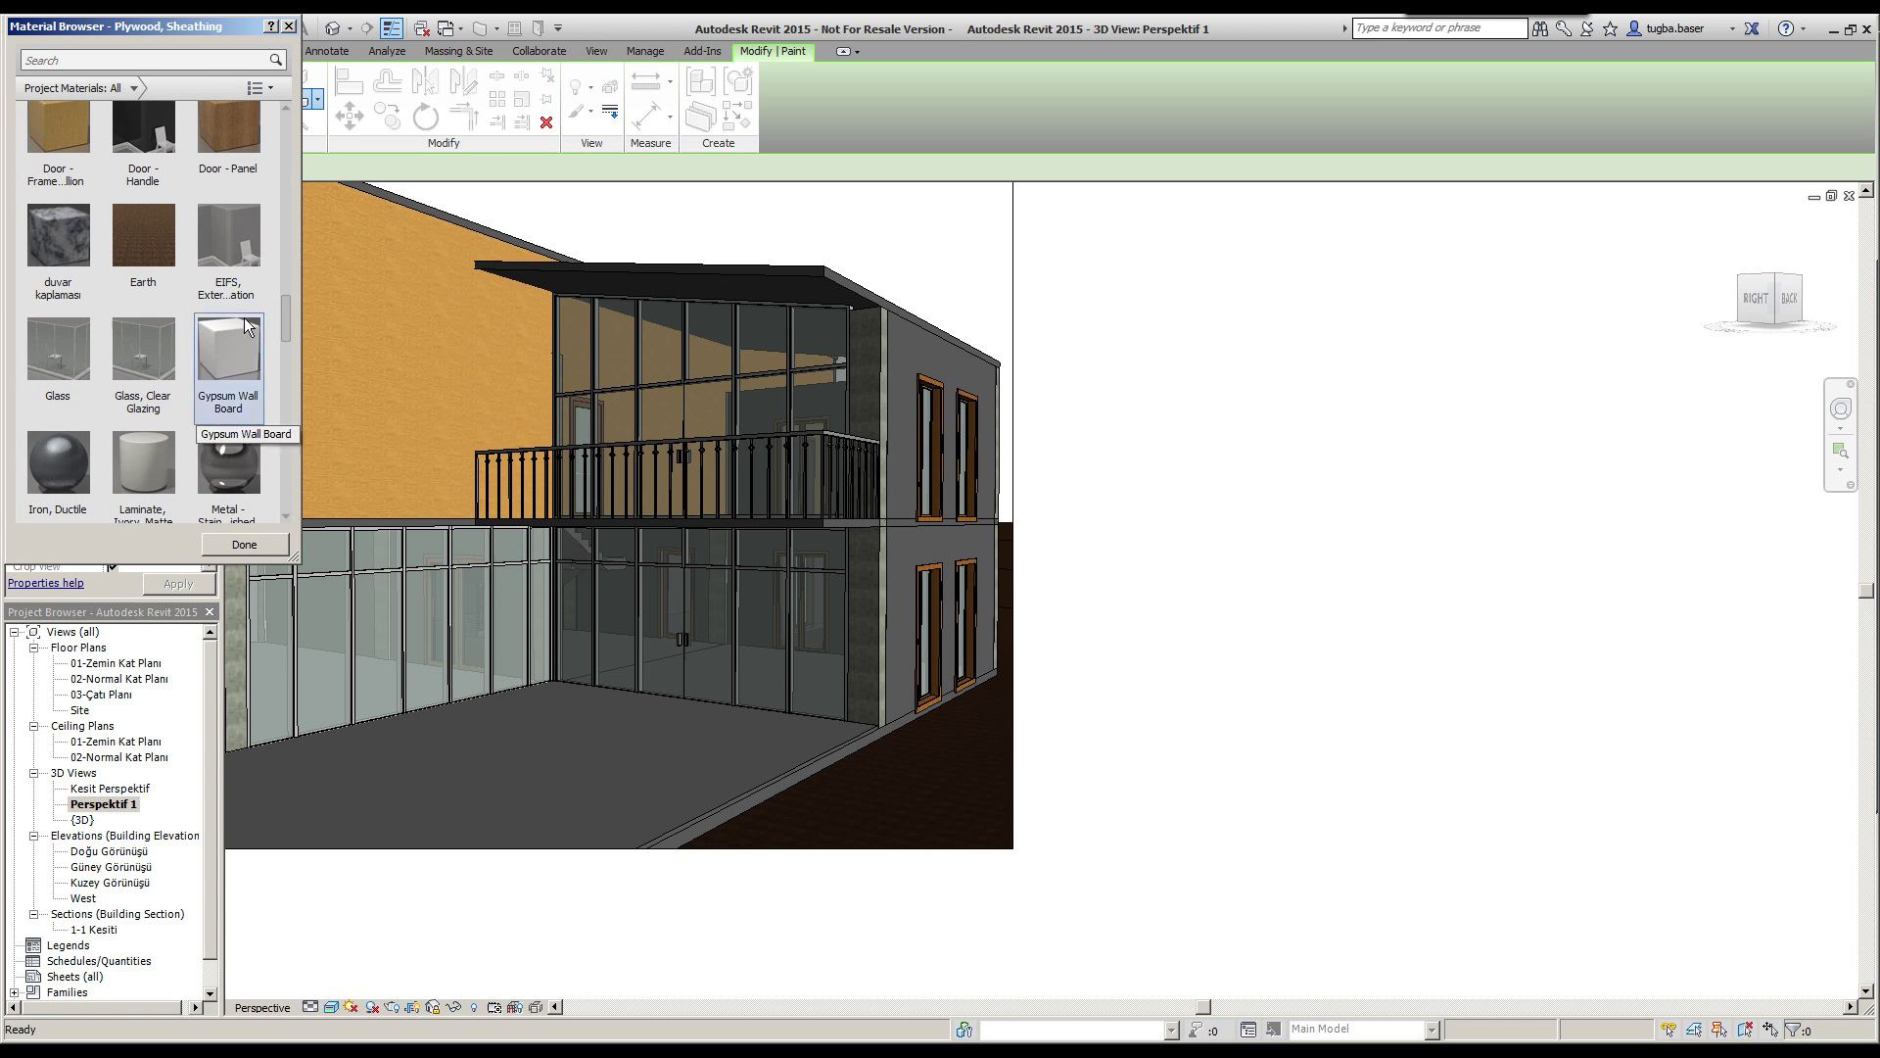
click(57, 249)
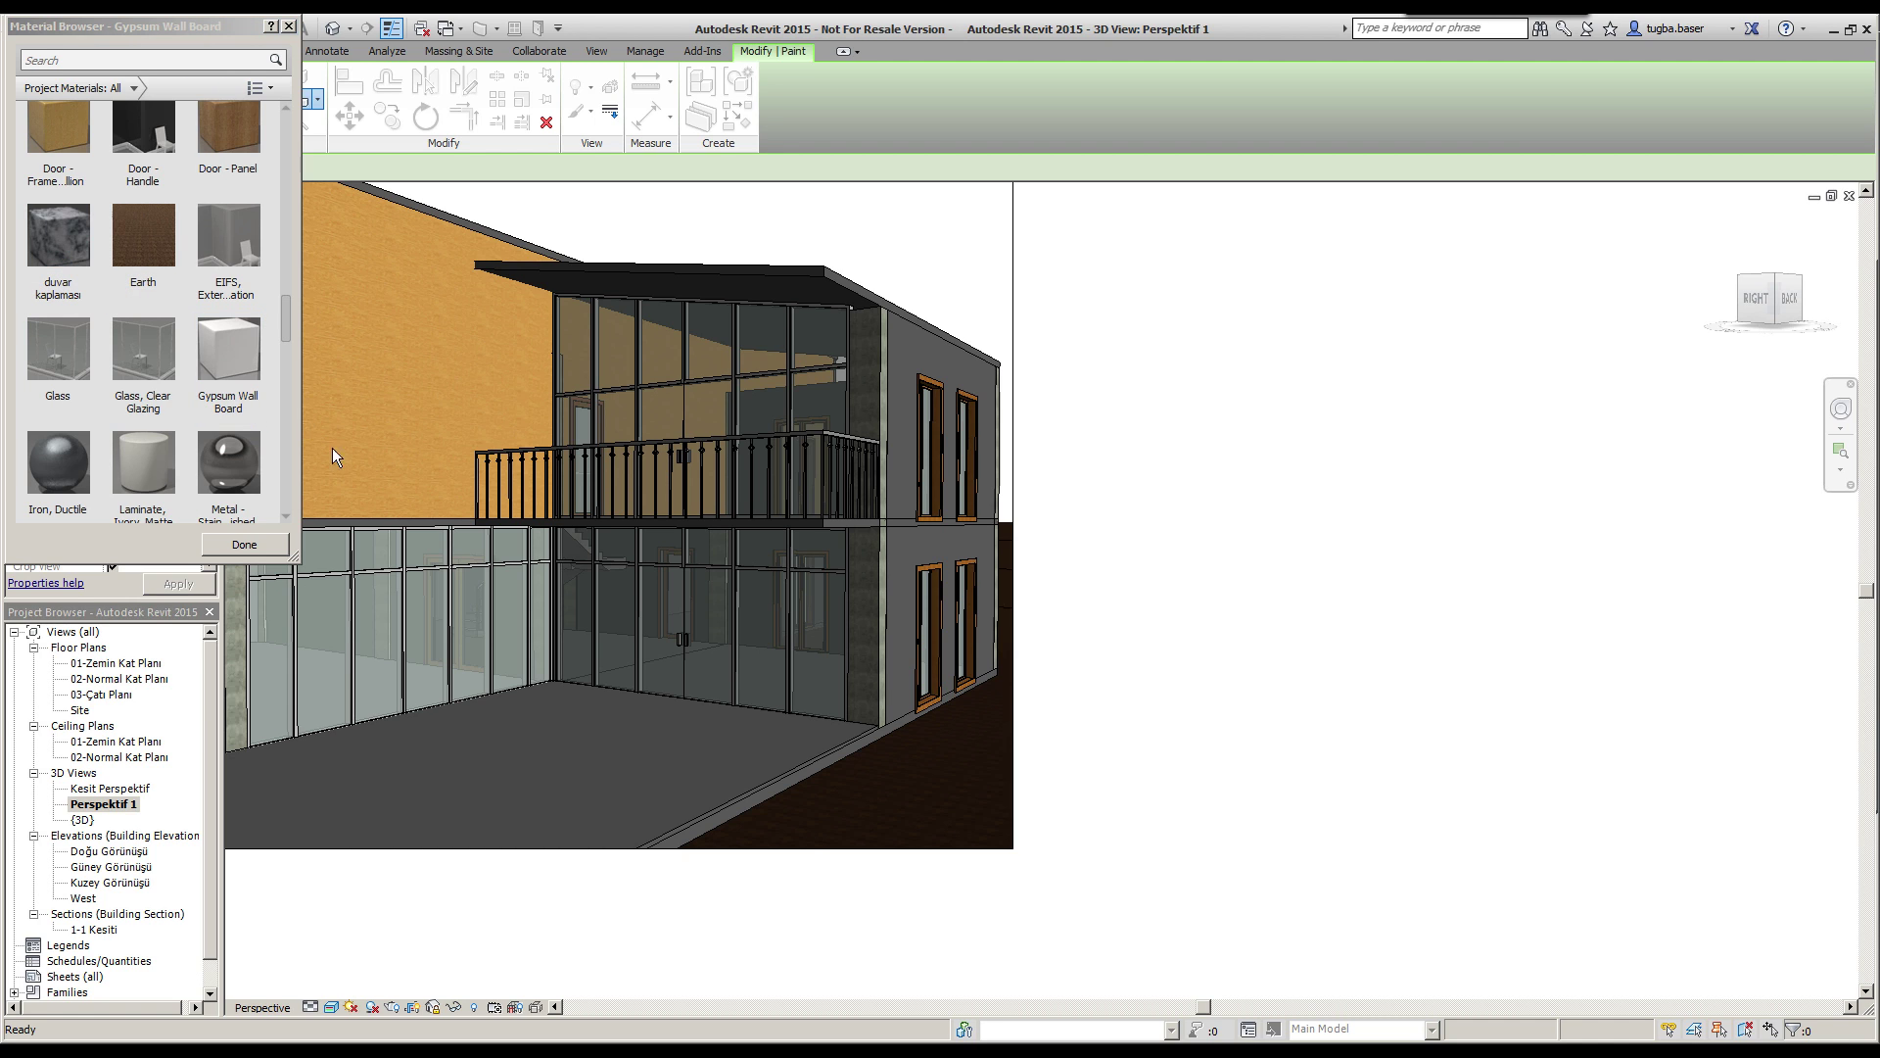
click(384, 509)
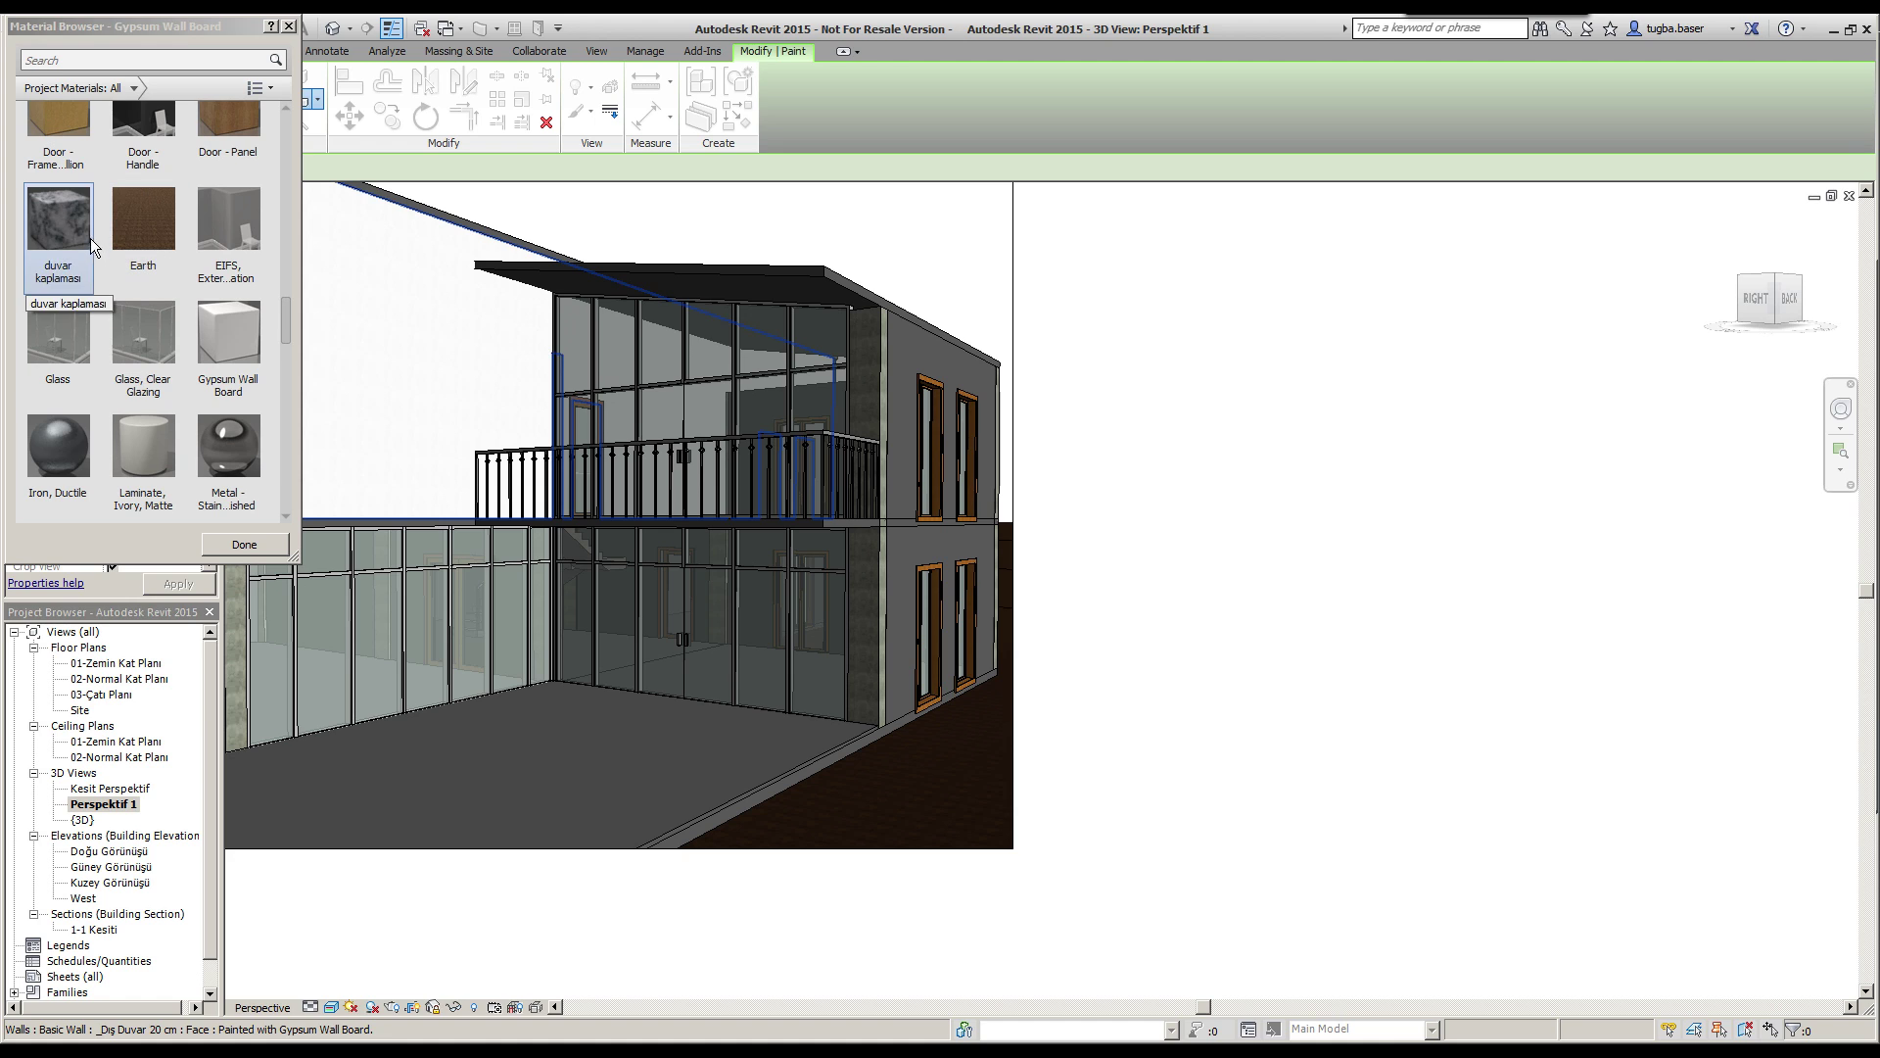